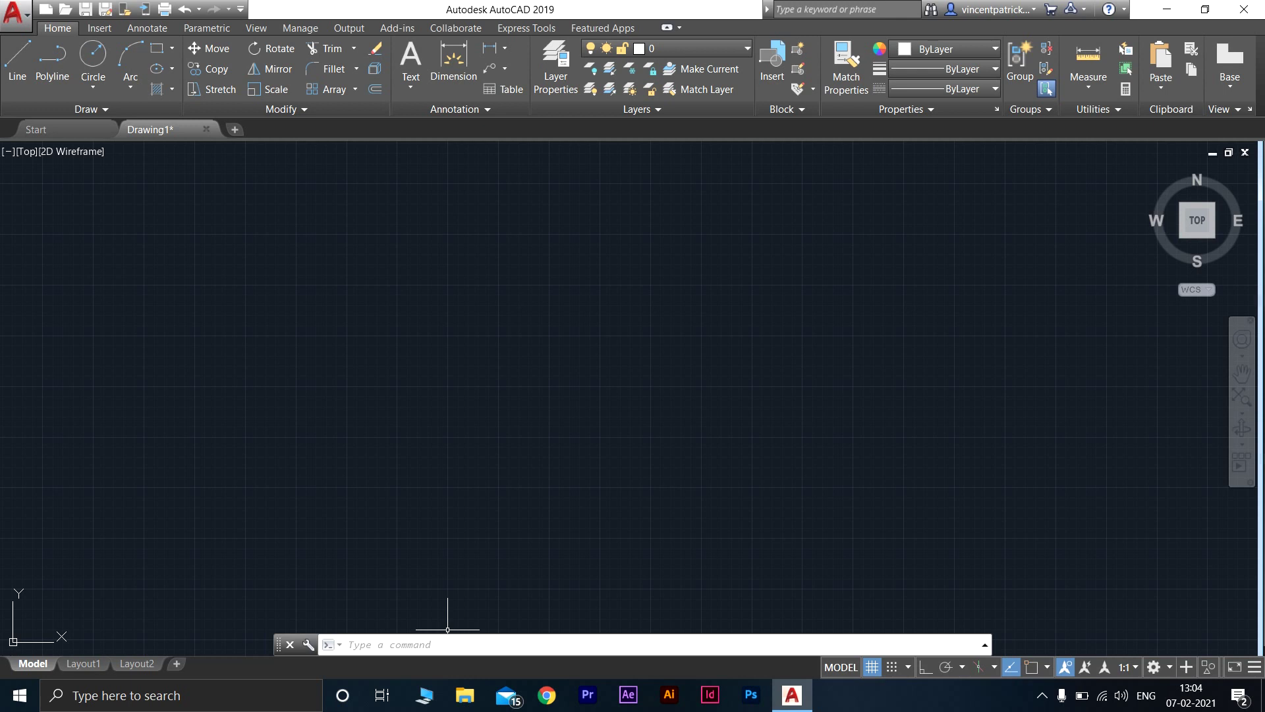
Step: Run LIMITS and enter 210,297 as the lower-left limit corner
{"action": "type", "text": "limit"}
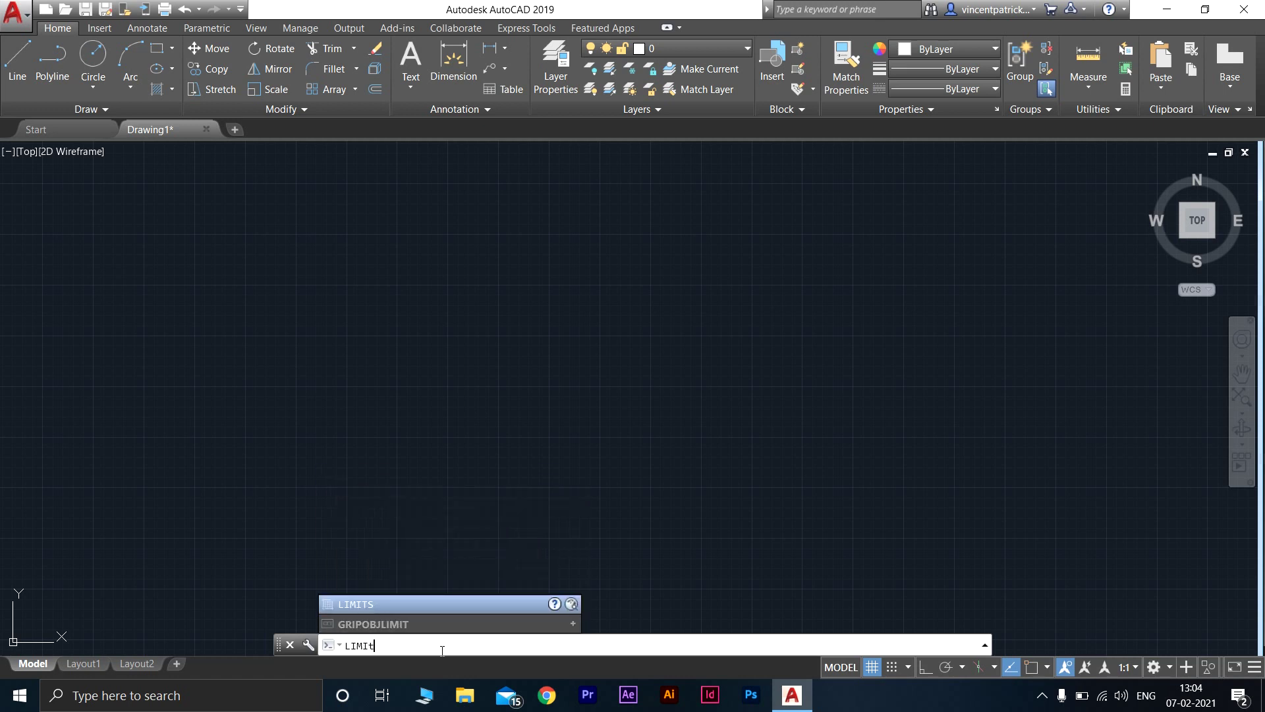
{"action": "type", "text": "s"}
{"action": "key", "text": "Return"}
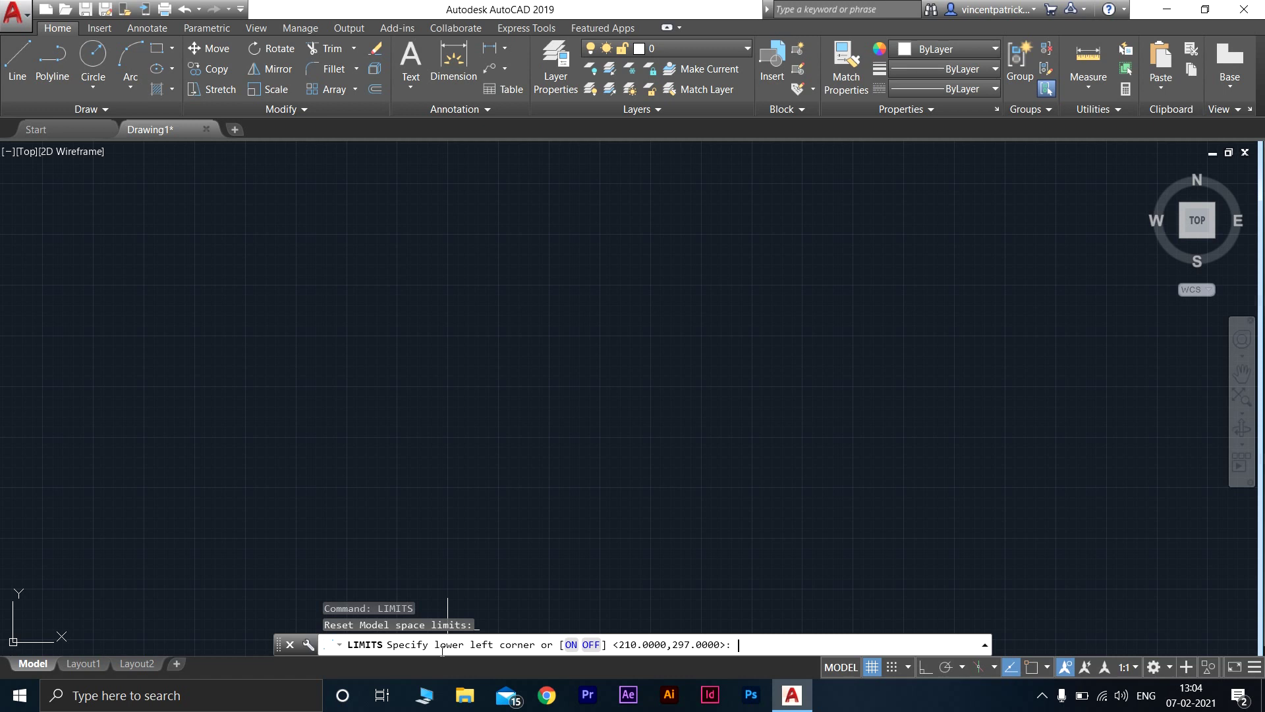
{"action": "type", "text": "210,297"}
{"action": "key", "text": "Return"}
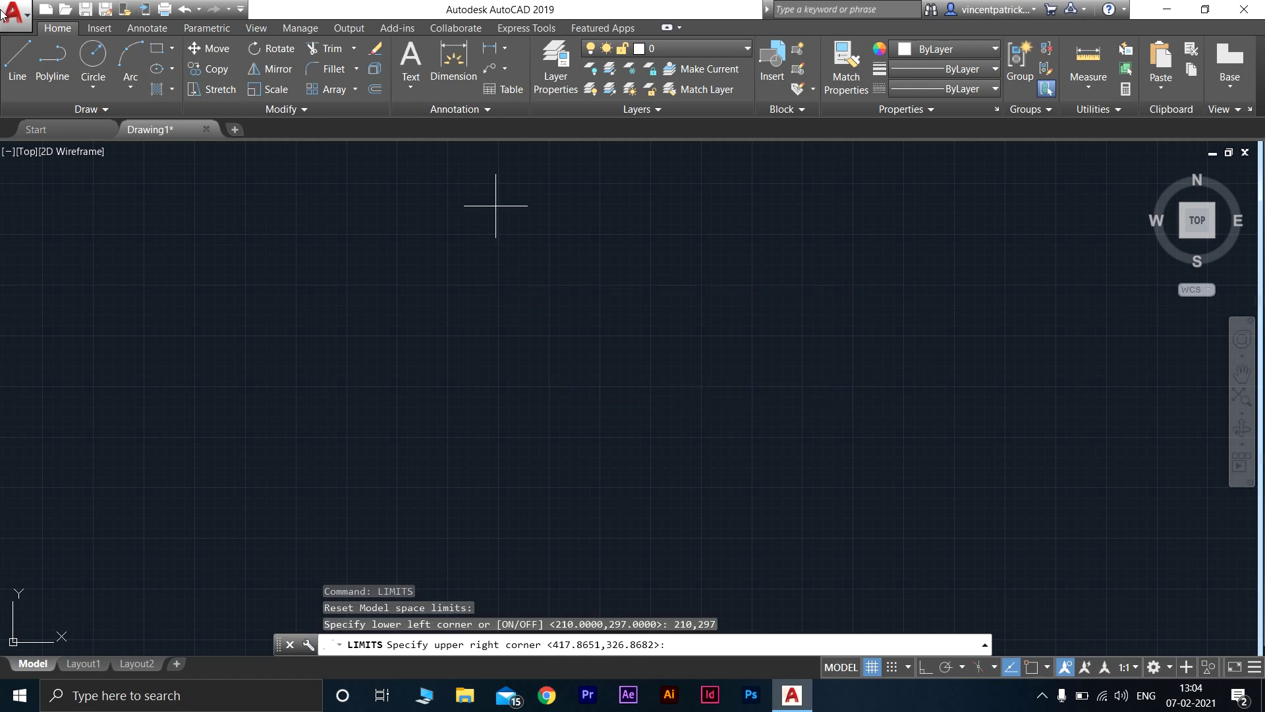
Step: Draw connected lines forming a long top edge, a right side and a shorter bottom edge
{"action": "left_click", "coordinate": [18, 71]}
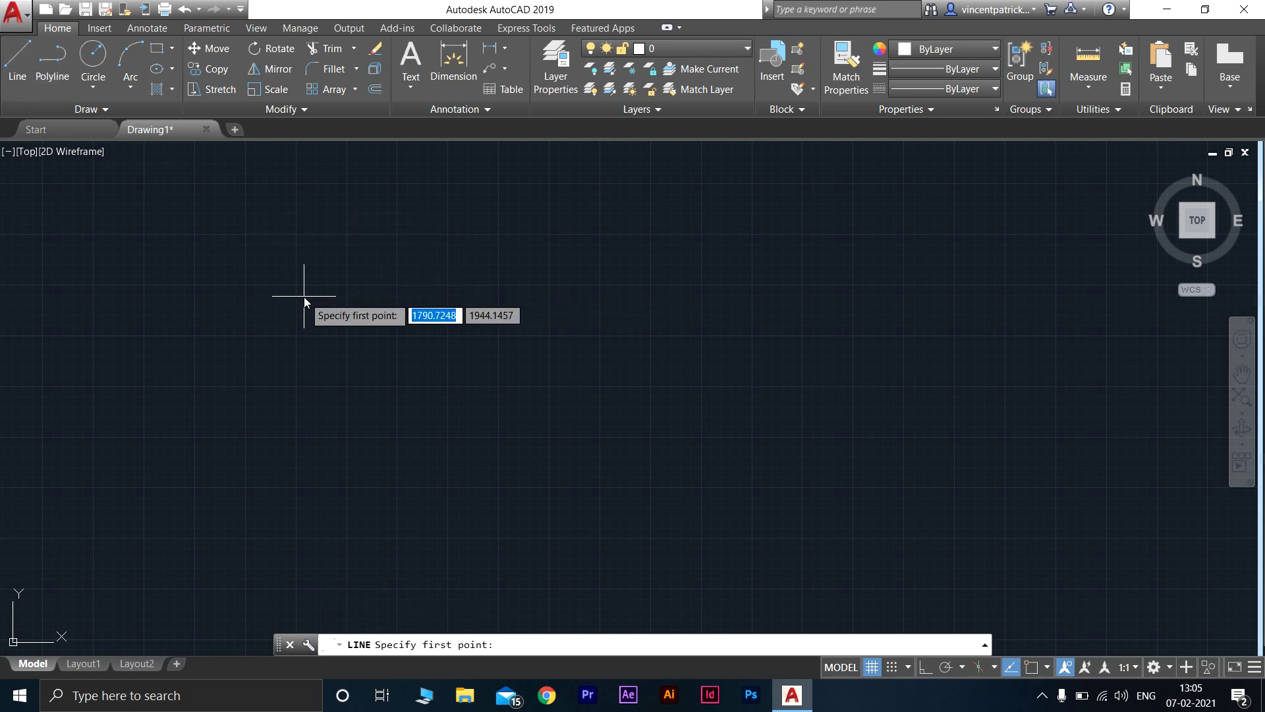
{"action": "left_click", "coordinate": [19, 68]}
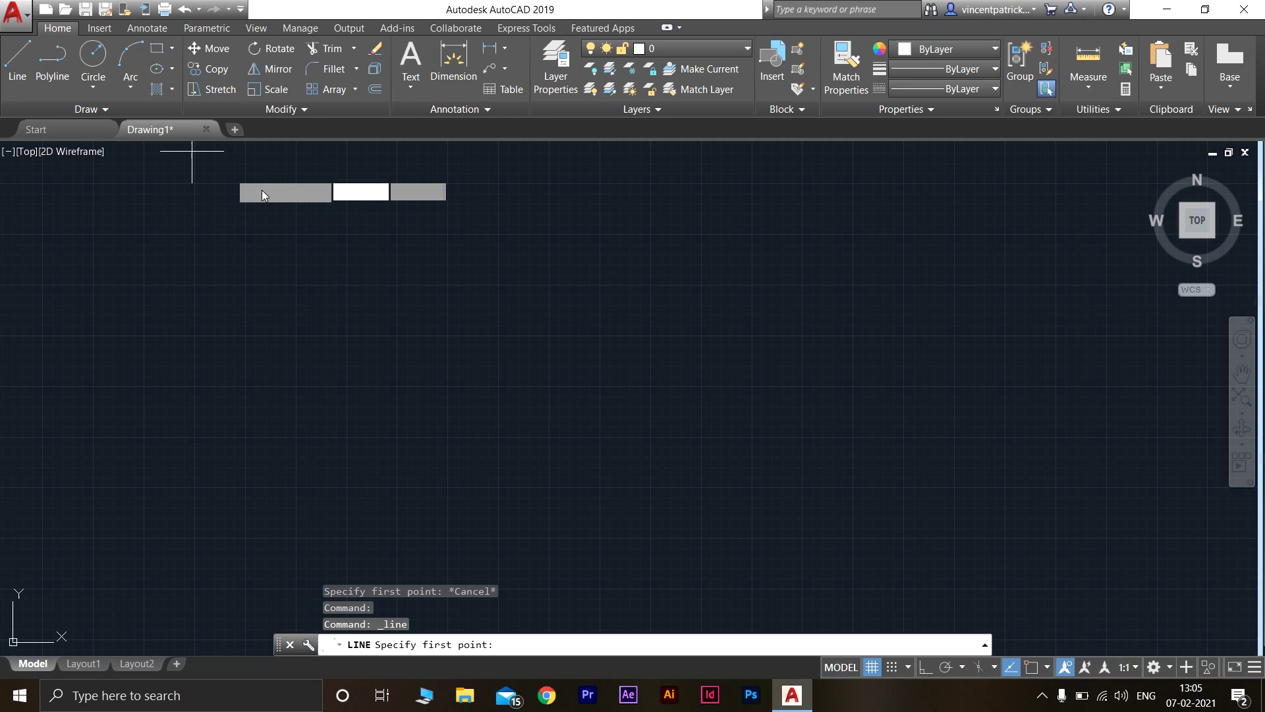
{"action": "left_click", "coordinate": [371, 266]}
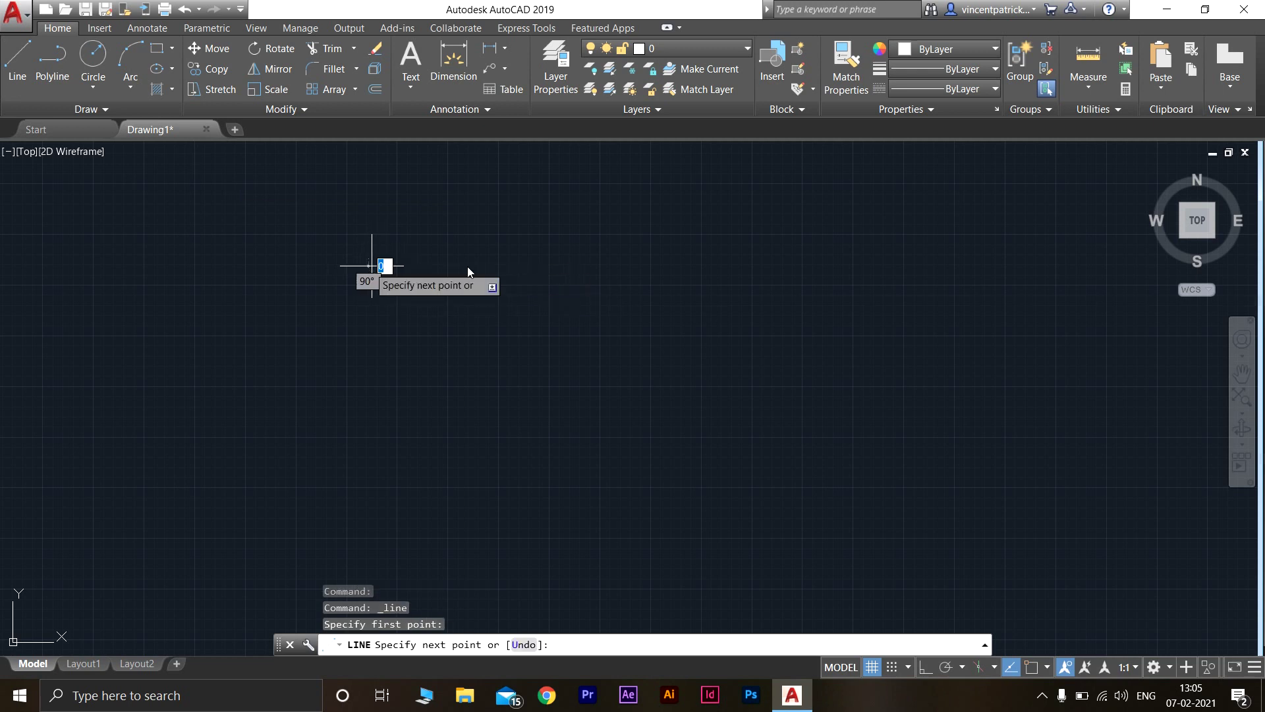
{"action": "left_click", "coordinate": [831, 268]}
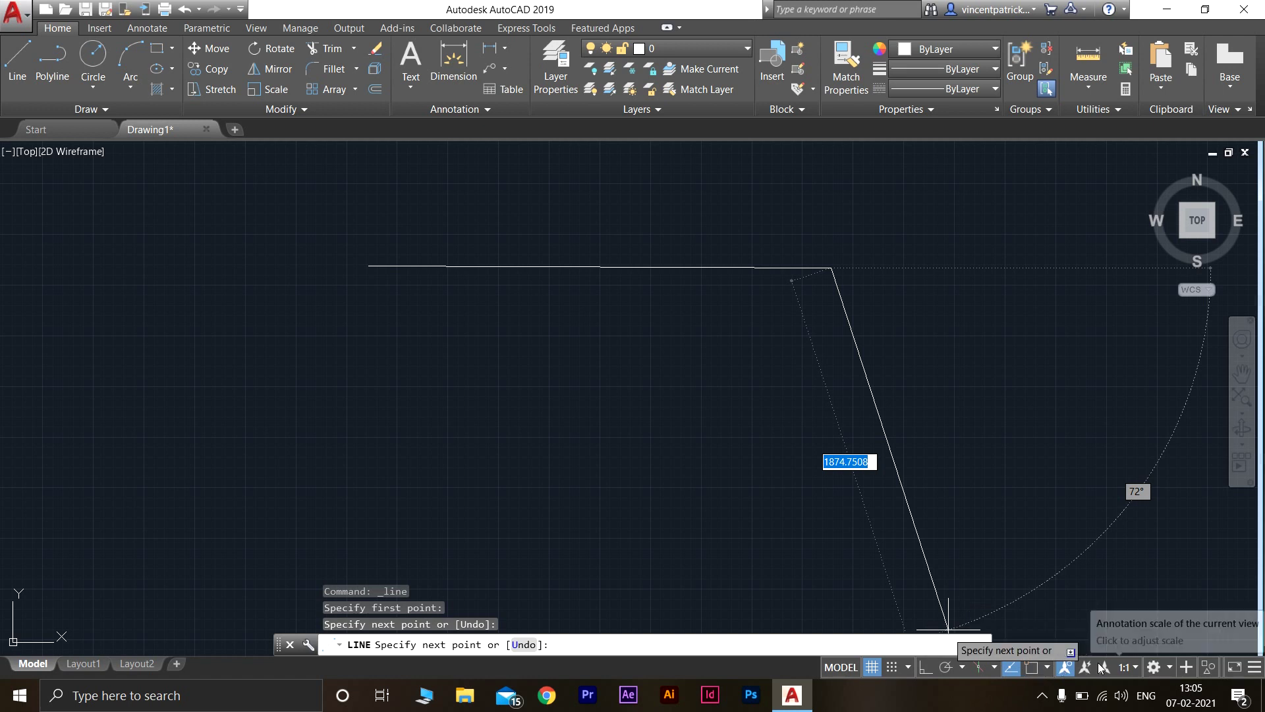
{"action": "left_click", "coordinate": [832, 390]}
{"action": "left_click", "coordinate": [488, 390]}
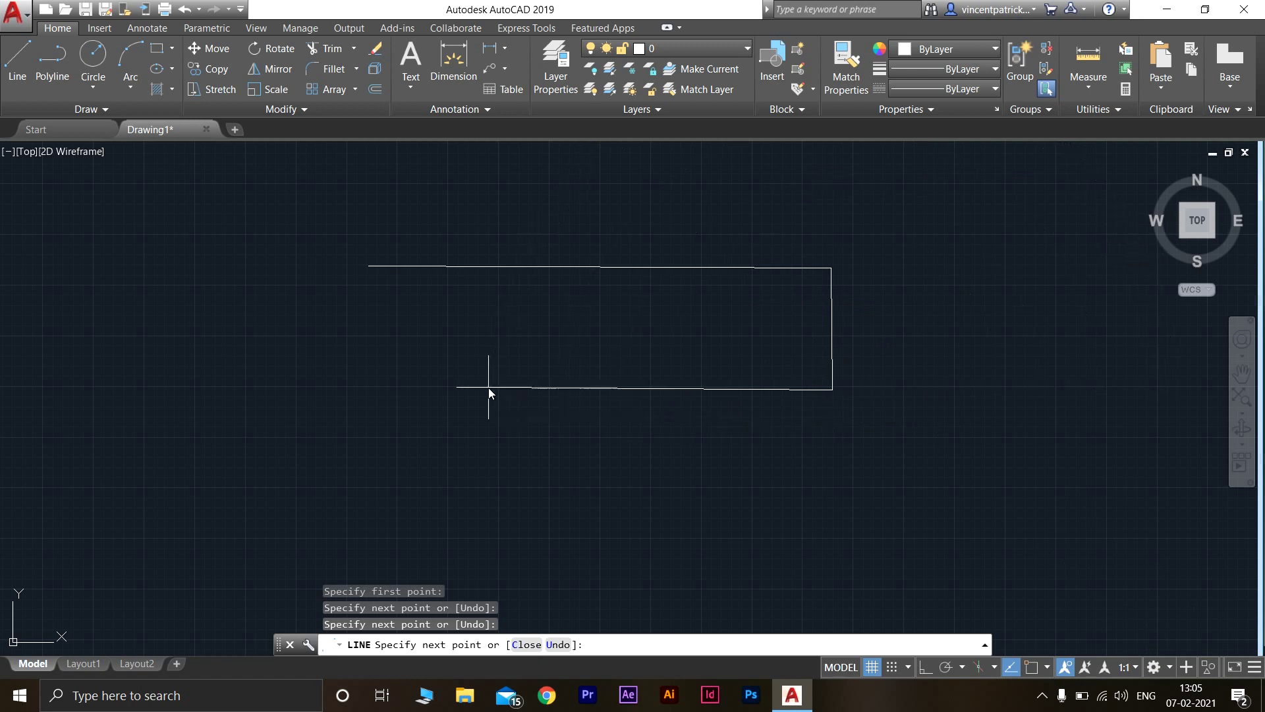
{"action": "key", "text": "Escape"}
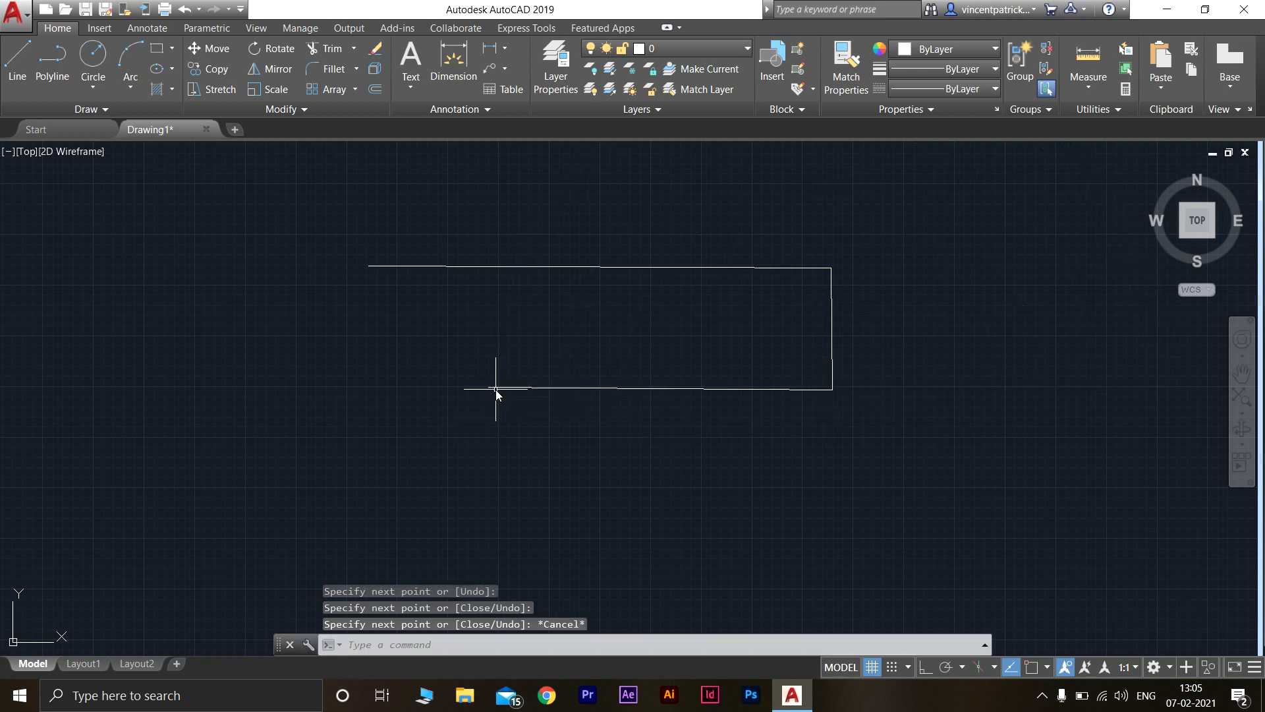
Step: Draw a radius-100 circle left of the line shape using Center, Radius
{"action": "left_click", "coordinate": [99, 61]}
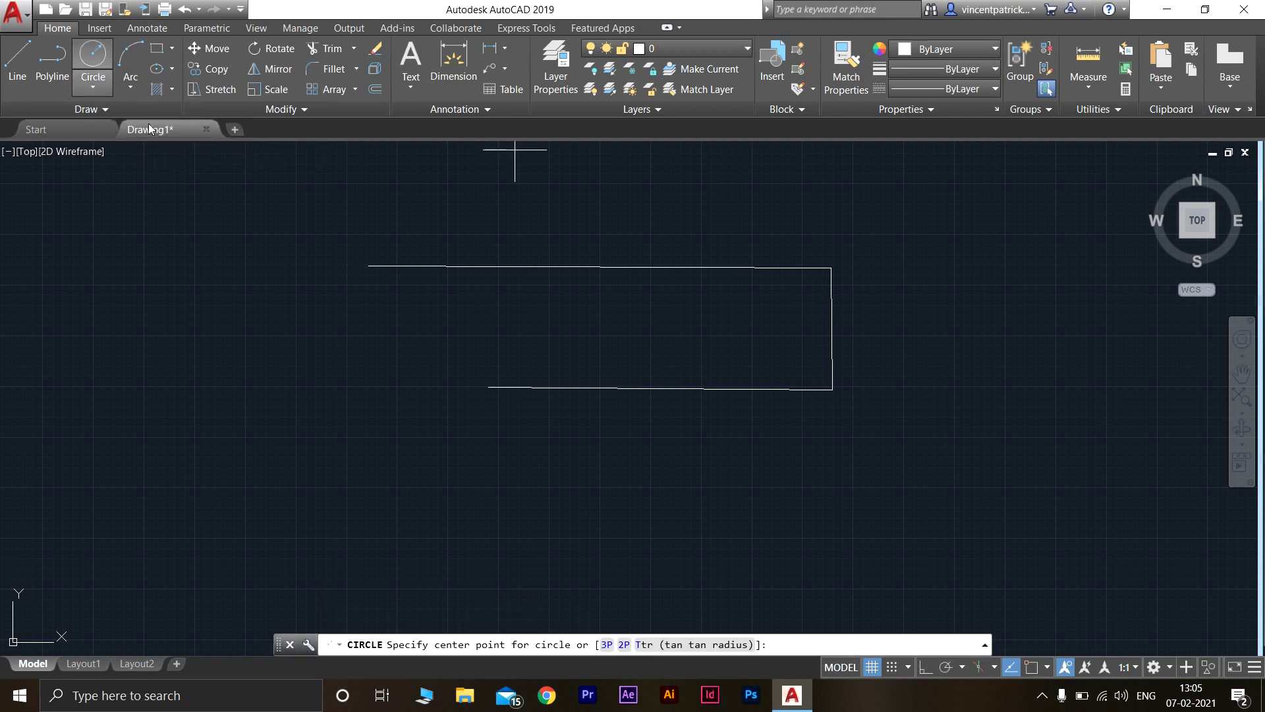
{"action": "left_click", "coordinate": [205, 387]}
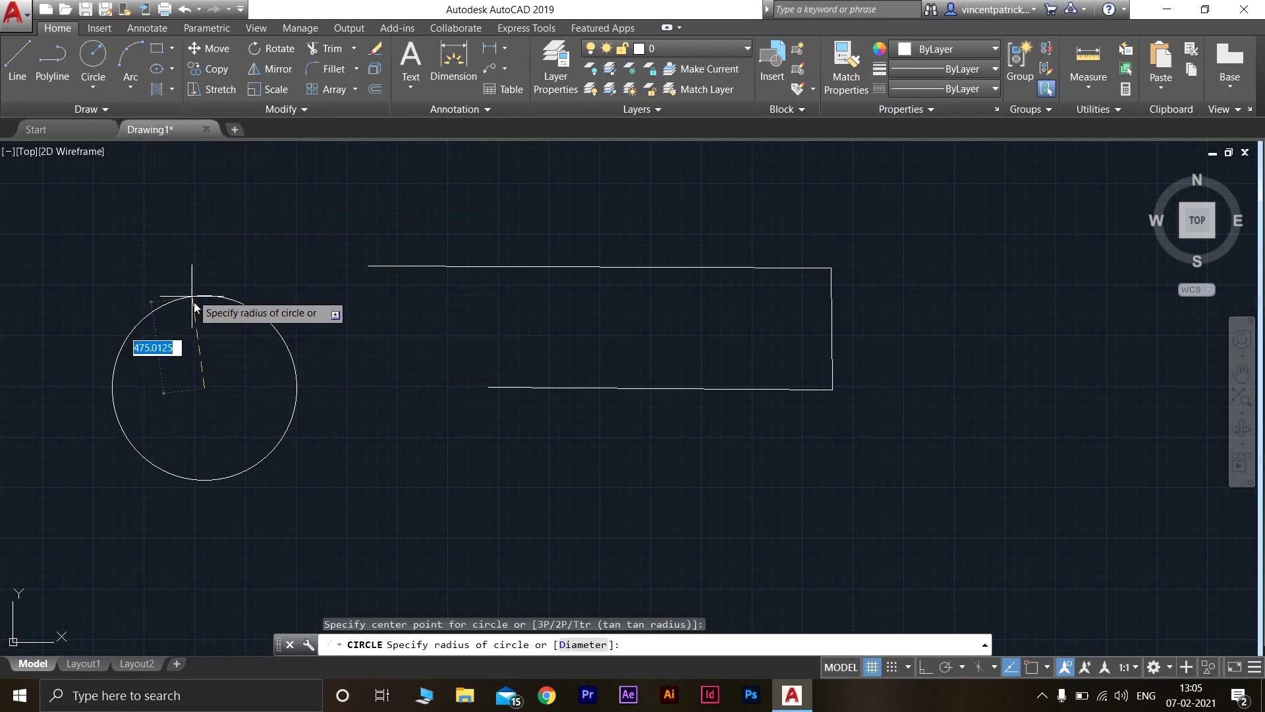
{"action": "left_click", "coordinate": [96, 93]}
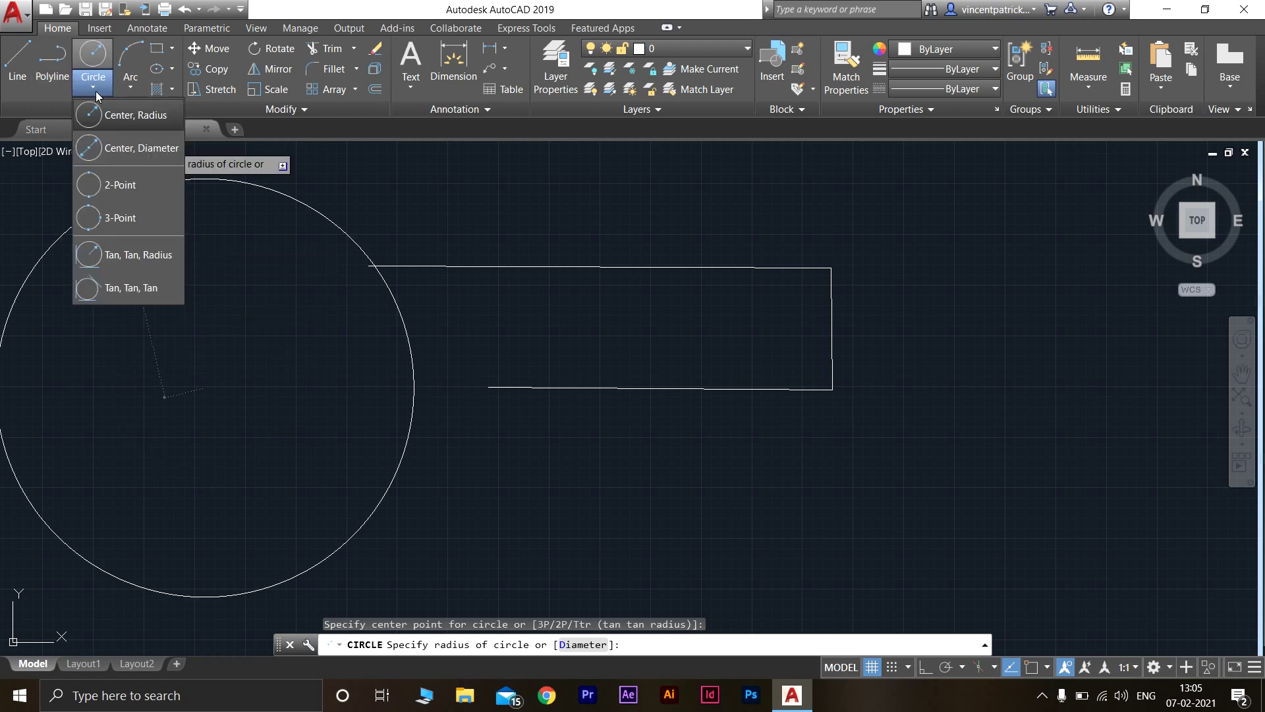
{"action": "left_click", "coordinate": [147, 117]}
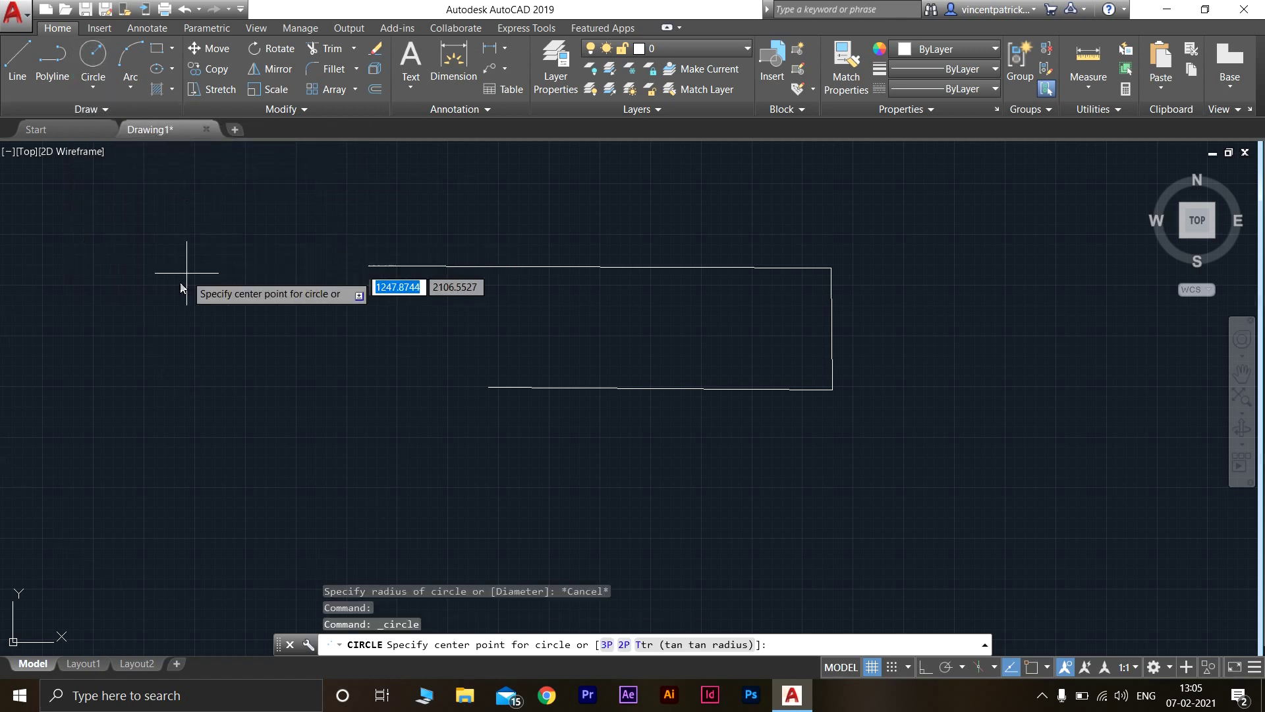
{"action": "left_click", "coordinate": [159, 371]}
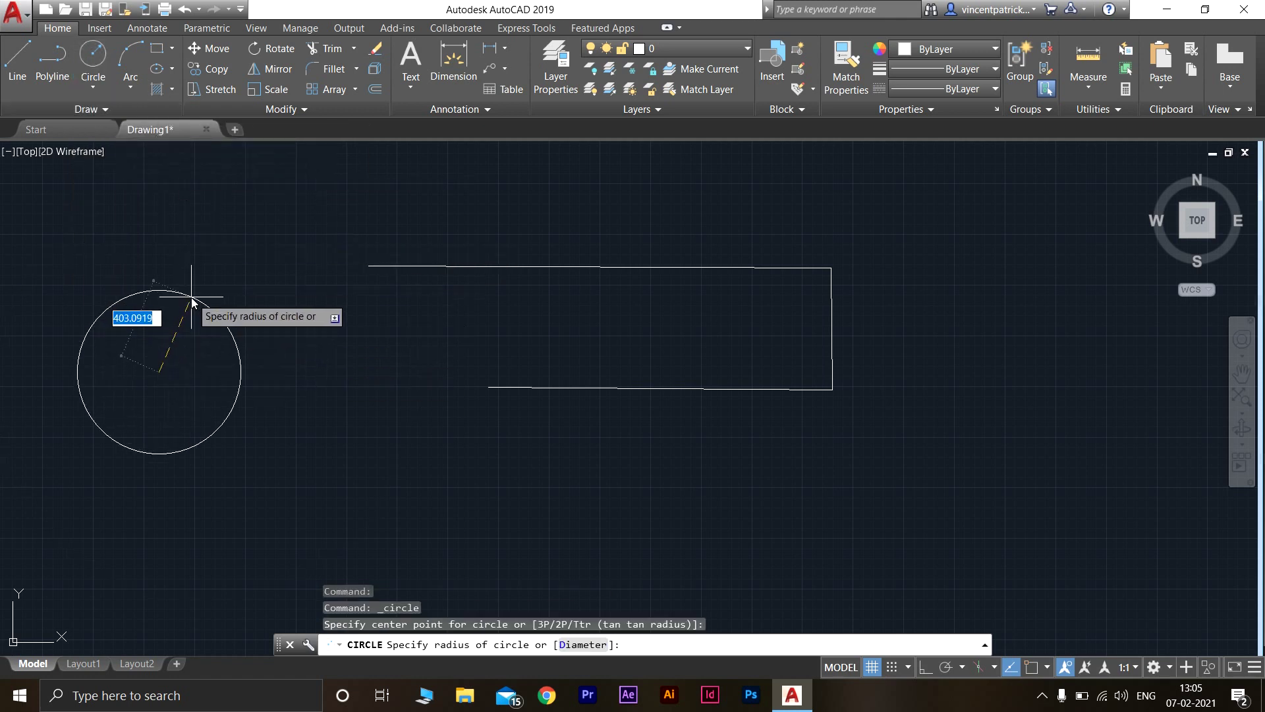
{"action": "type", "text": "100"}
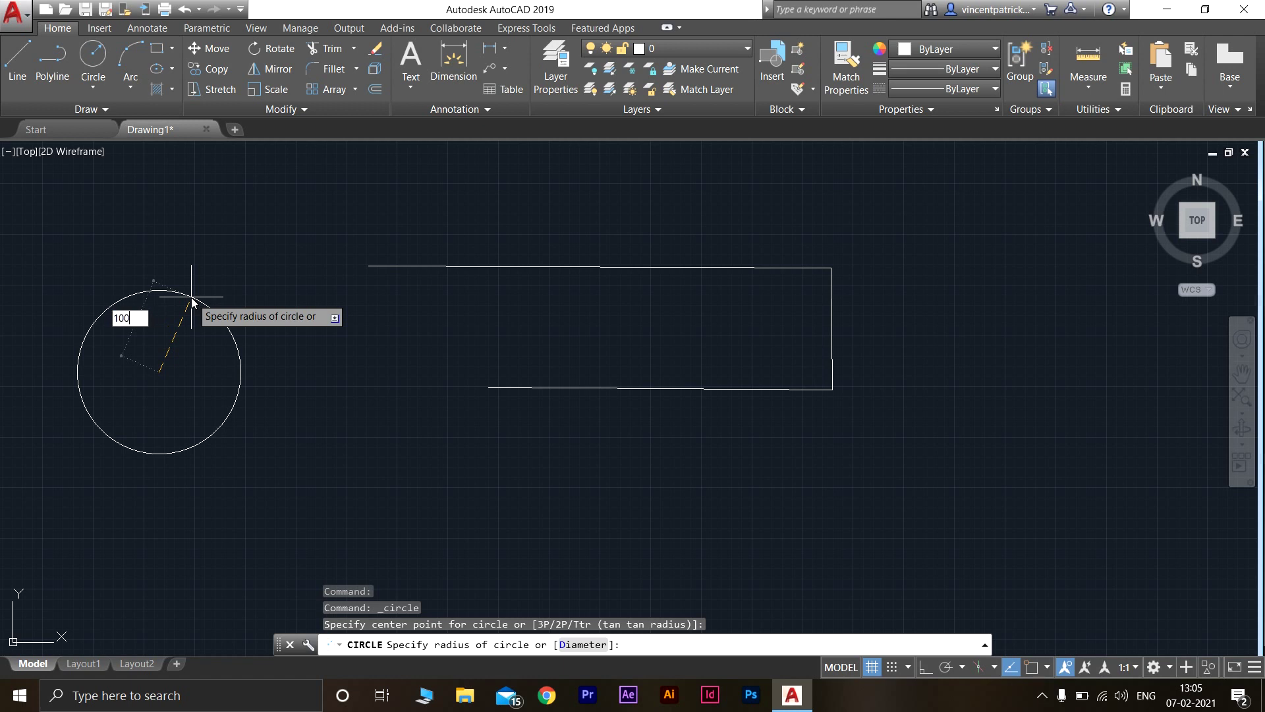
{"action": "key", "text": "Return"}
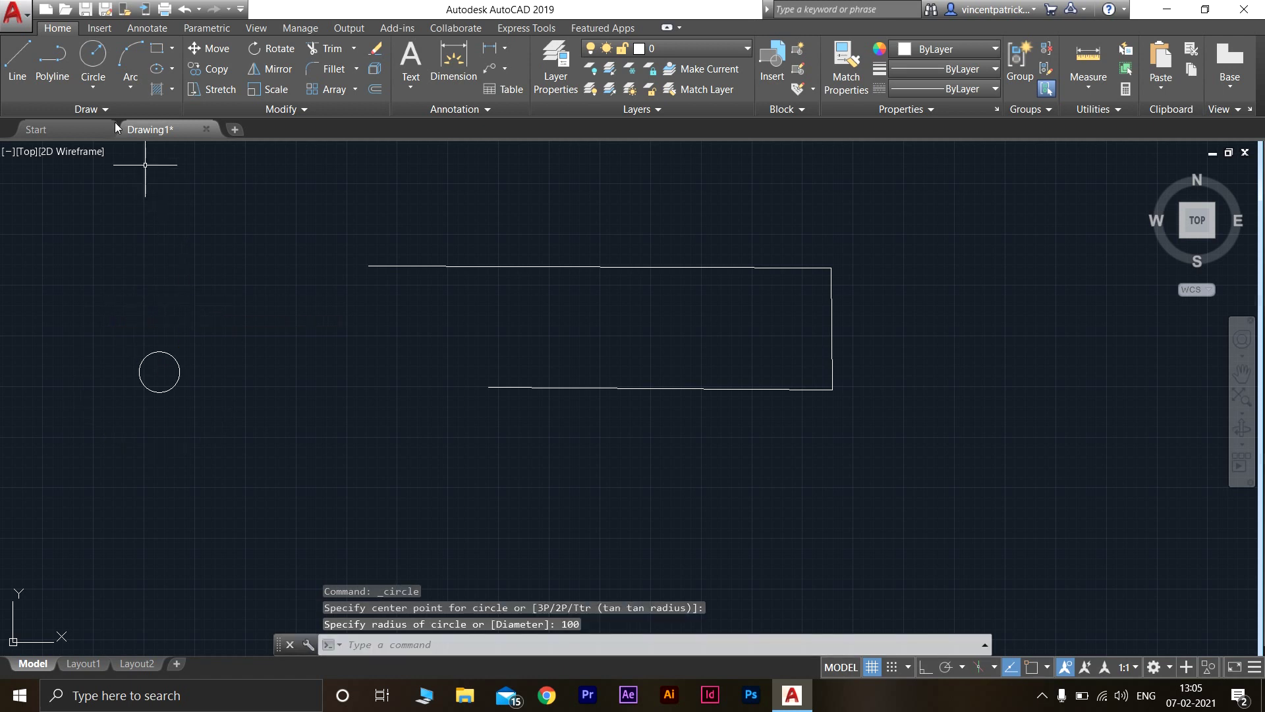
Step: Add a concentric diameter-100 circle at the same center using Center, Diameter
{"action": "left_click", "coordinate": [93, 86]}
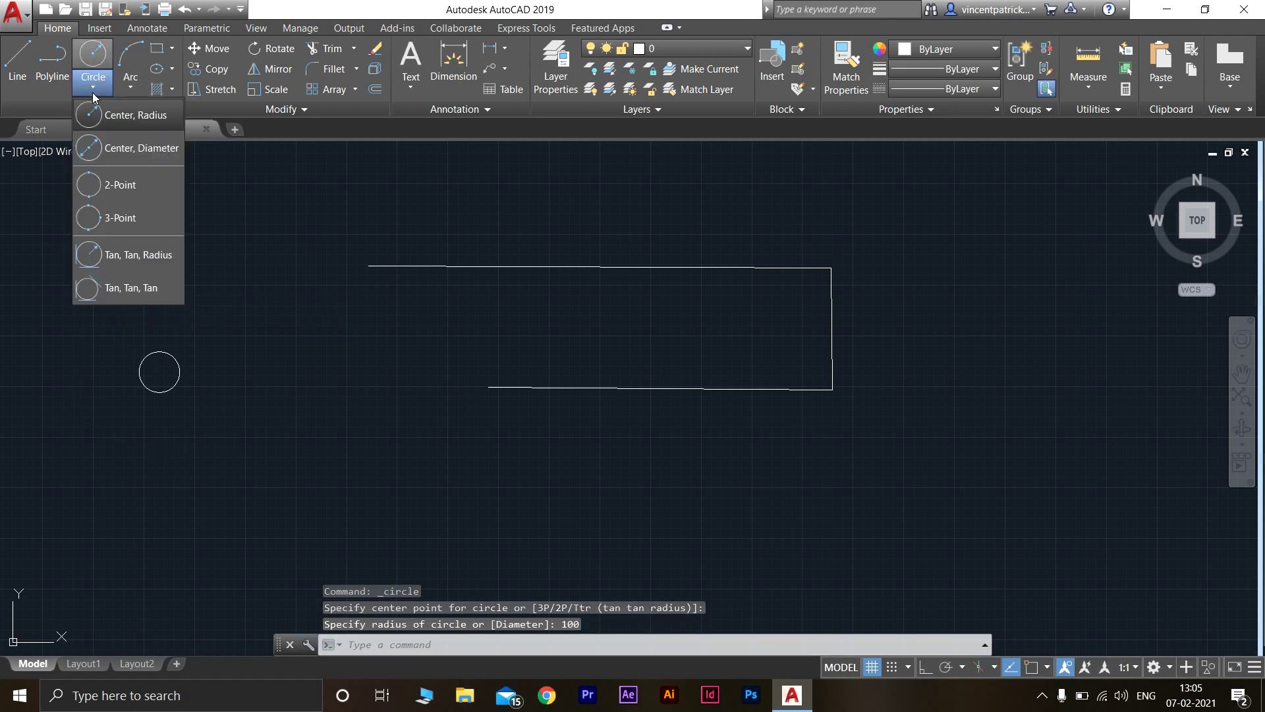
{"action": "left_click", "coordinate": [125, 148]}
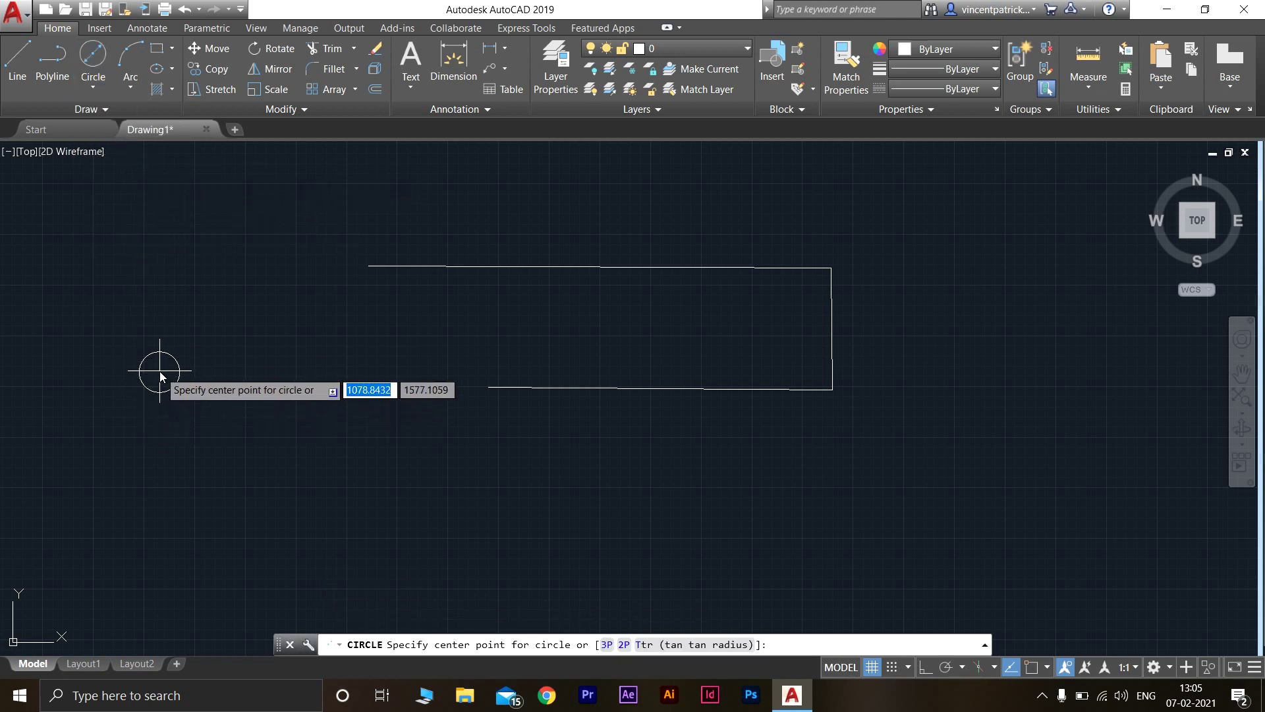
{"action": "left_click", "coordinate": [159, 370]}
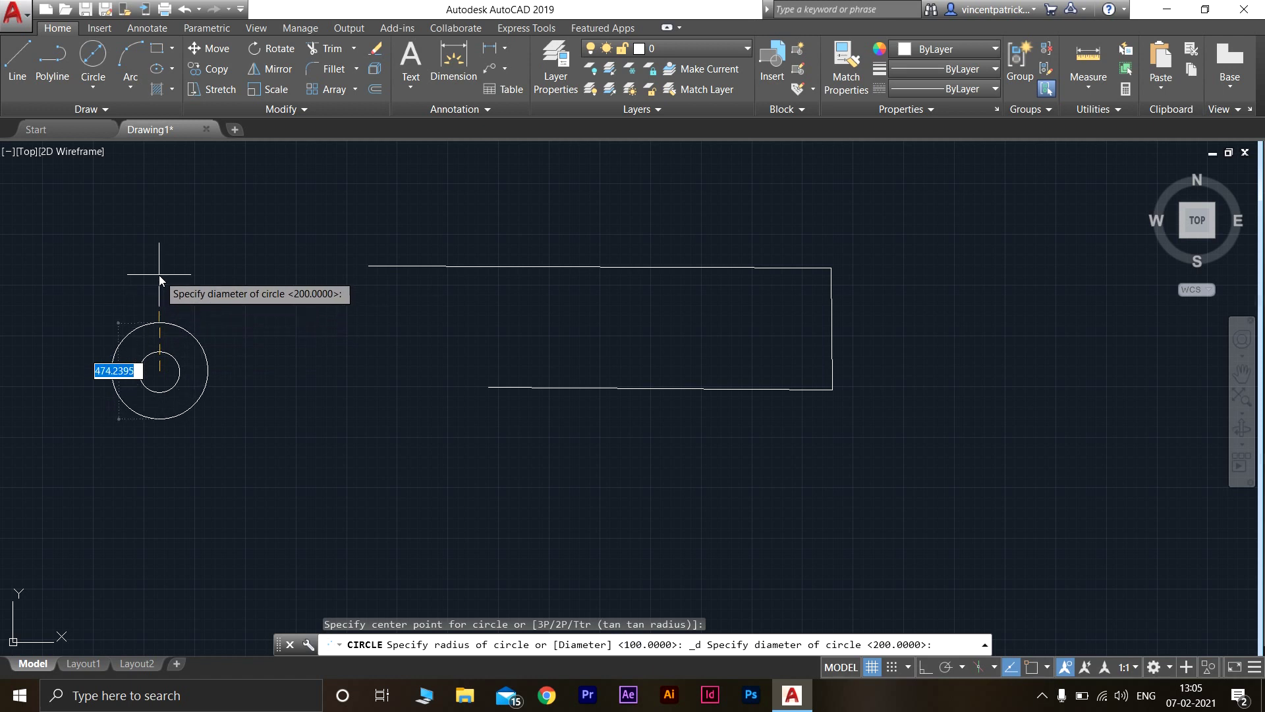
{"action": "type", "text": "100"}
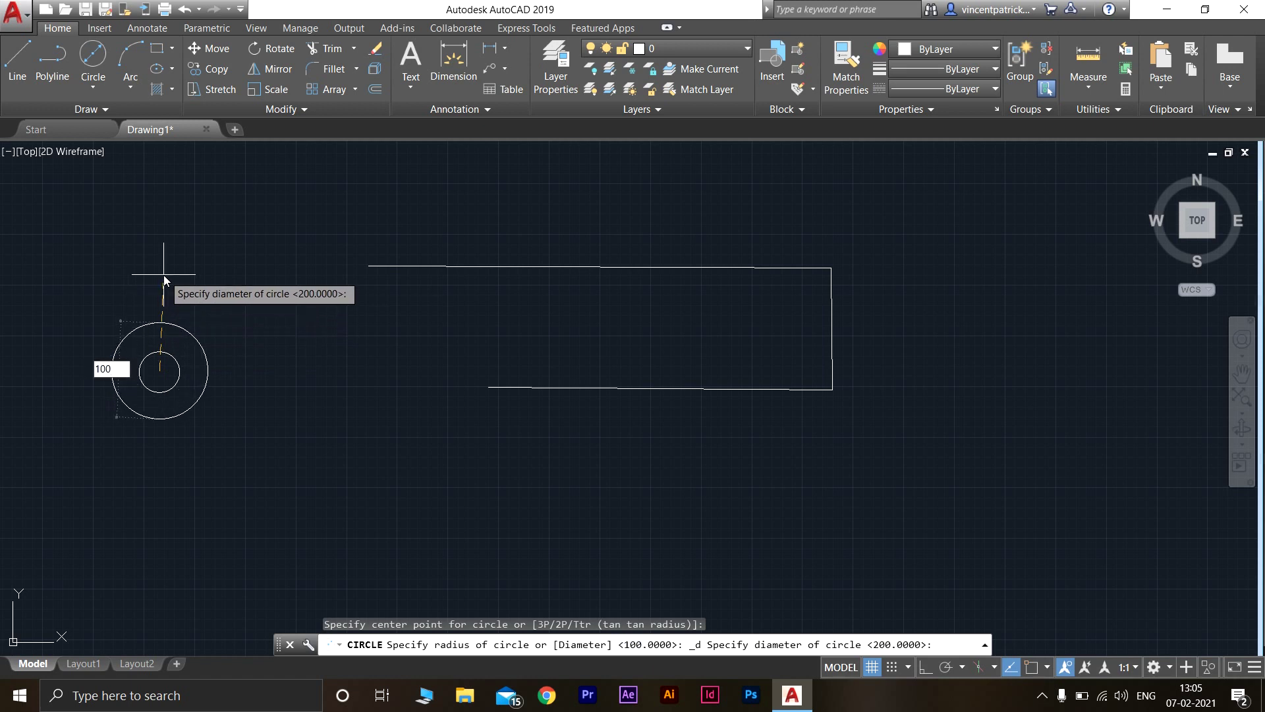
{"action": "key", "text": "Return"}
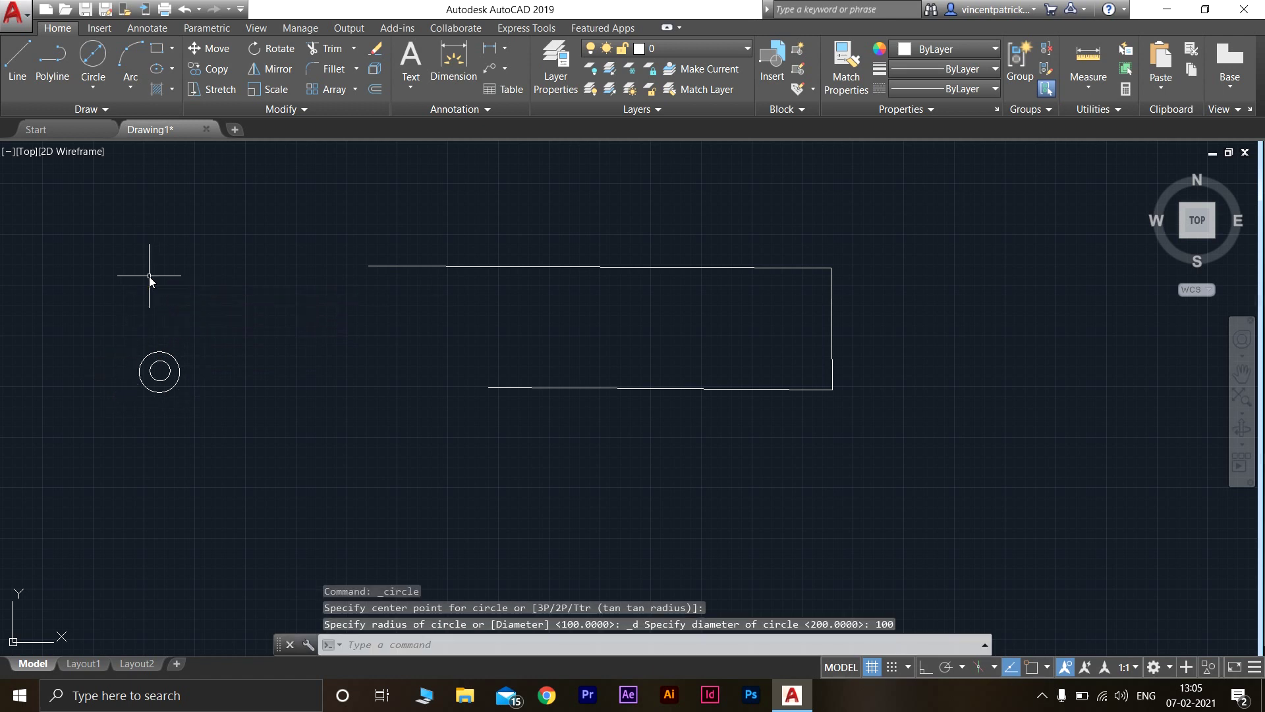
Step: Draw a rectangle by two corners in the upper-left area above the circles
{"action": "left_click", "coordinate": [170, 49]}
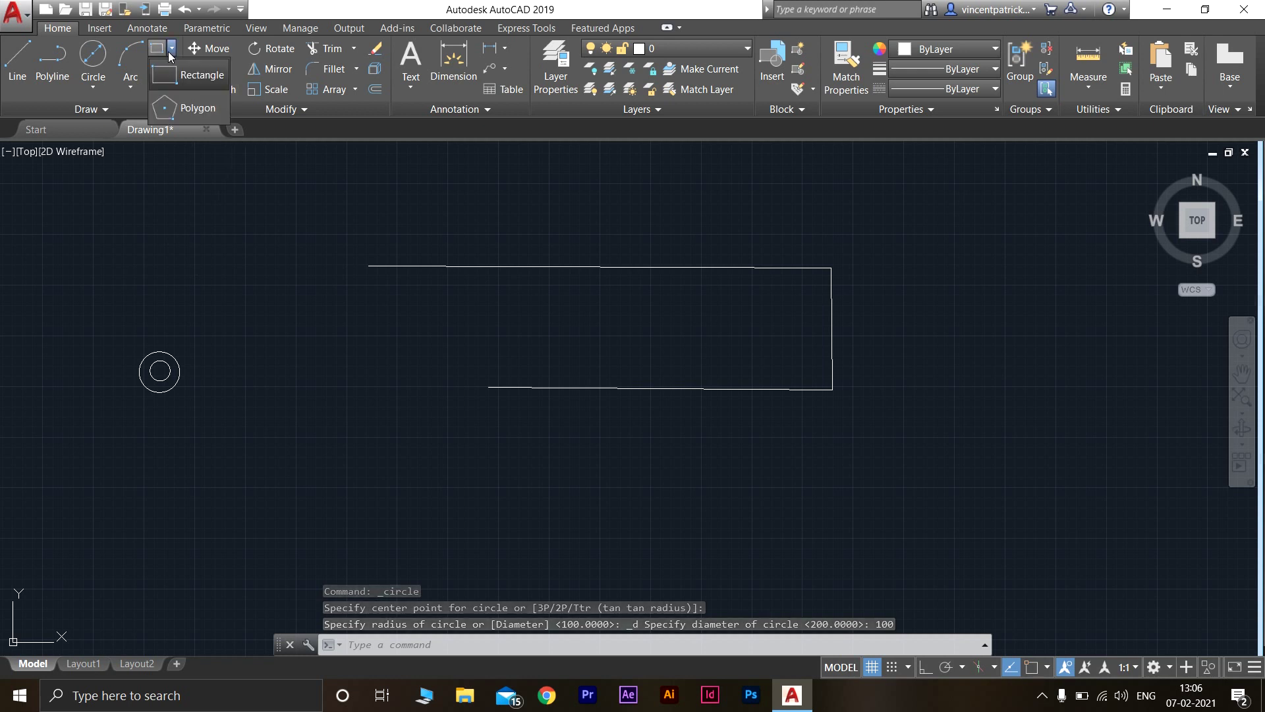
{"action": "left_click", "coordinate": [188, 75]}
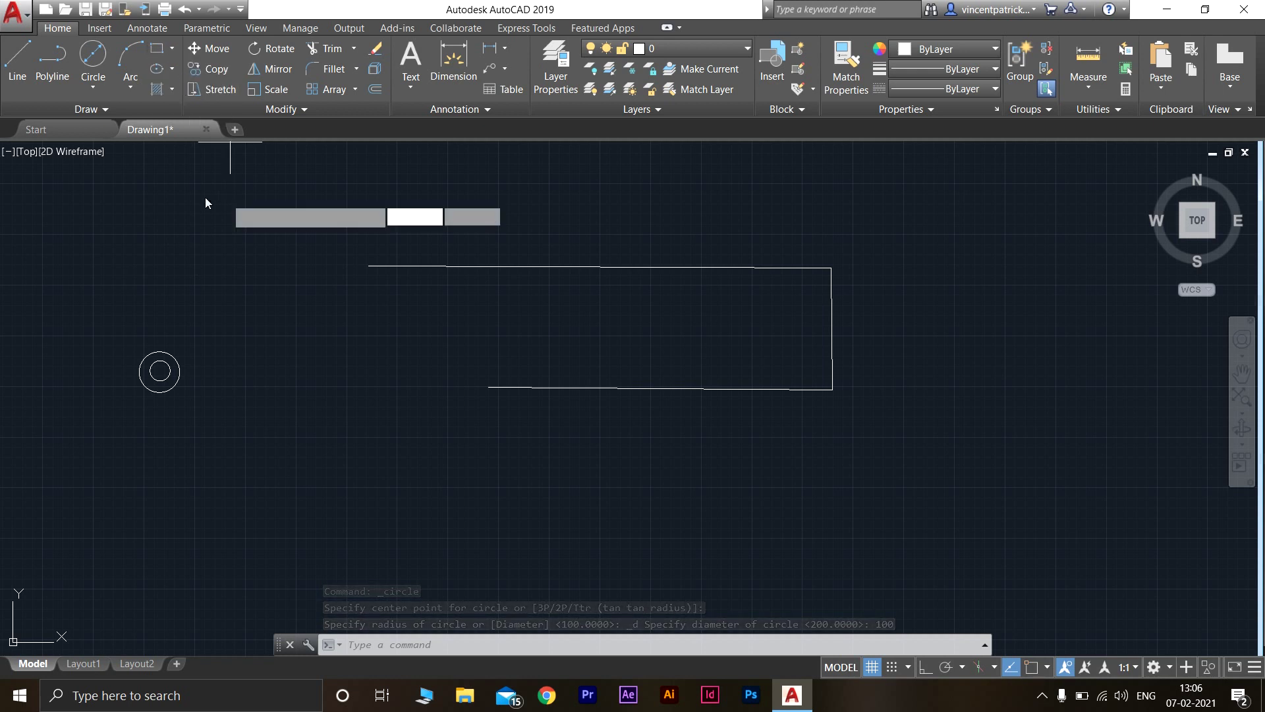
{"action": "left_click", "coordinate": [161, 185]}
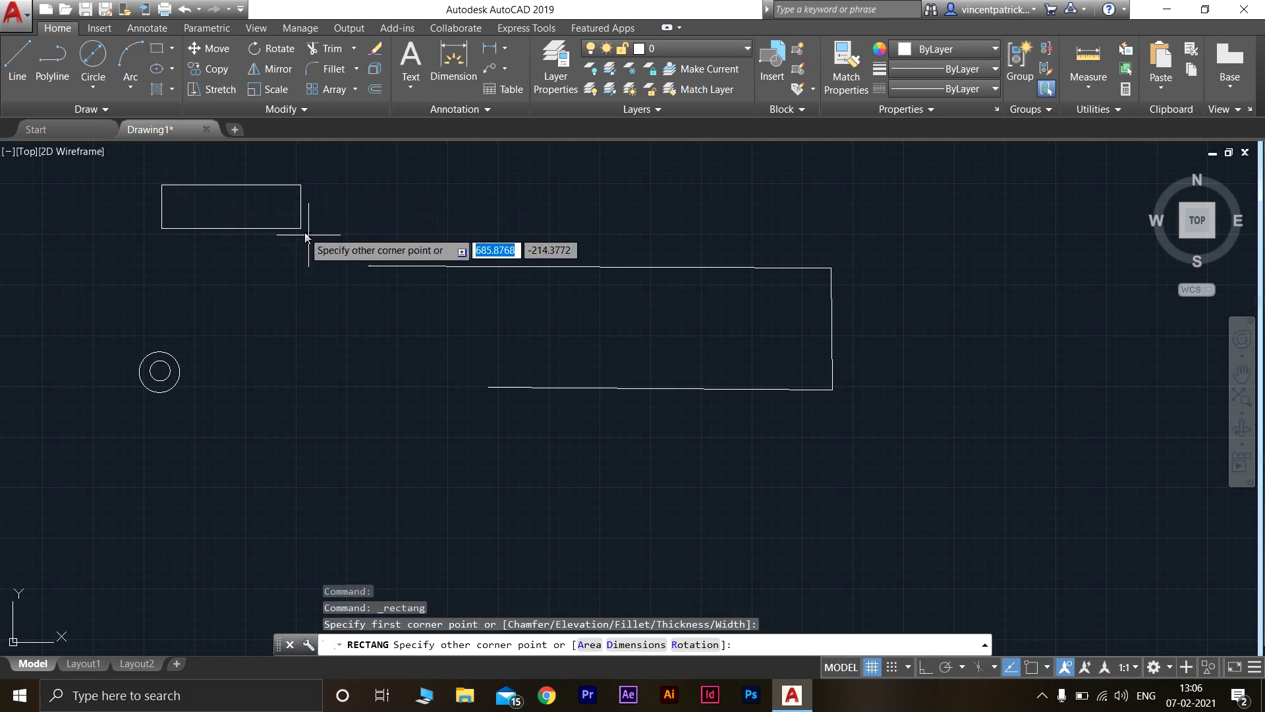
{"action": "left_click", "coordinate": [336, 266]}
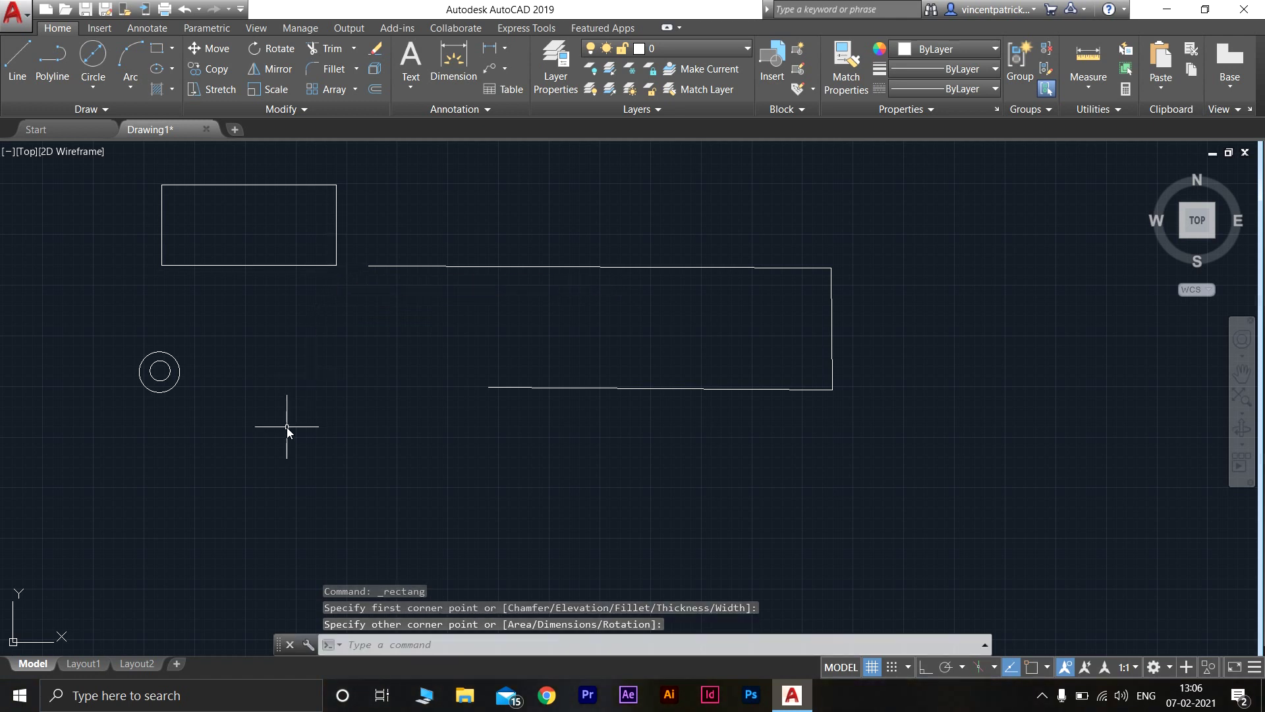
{"action": "left_click", "coordinate": [177, 54]}
Step: Draw a four-sided inscribed polygon centred below the open outline
{"action": "left_click", "coordinate": [169, 126]}
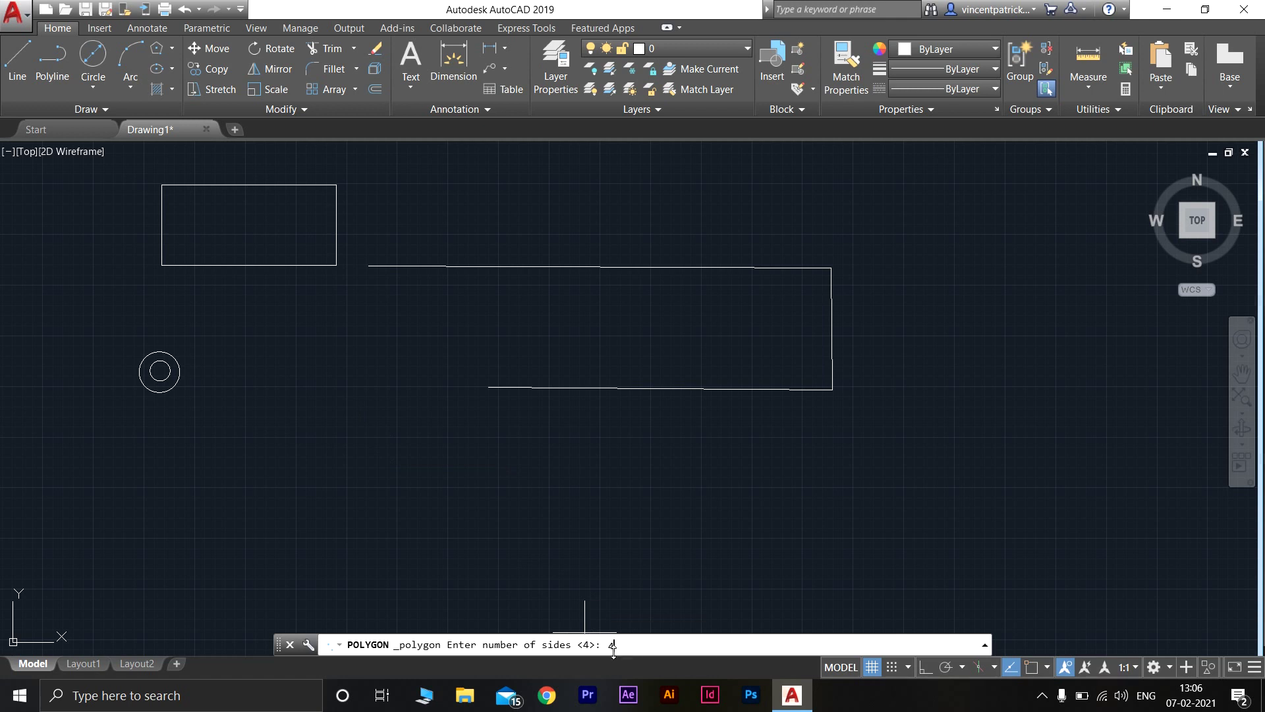
{"action": "key", "text": "Return"}
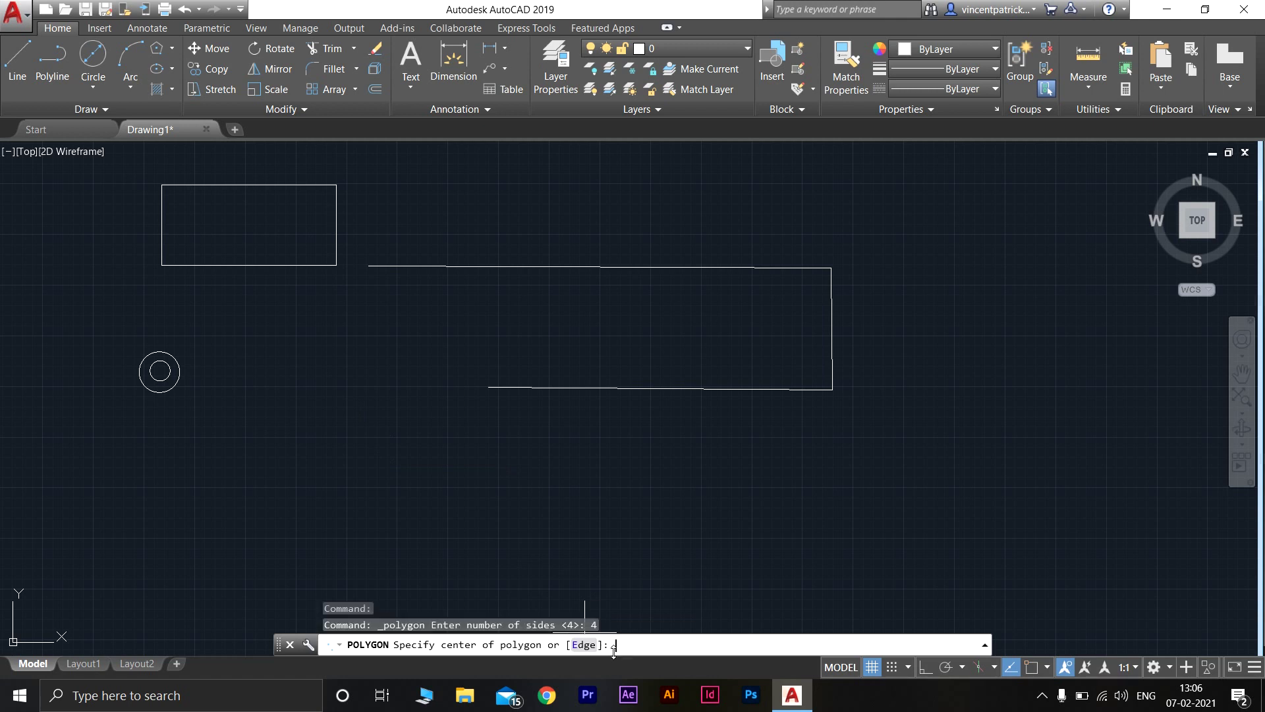
{"action": "left_click", "coordinate": [449, 516]}
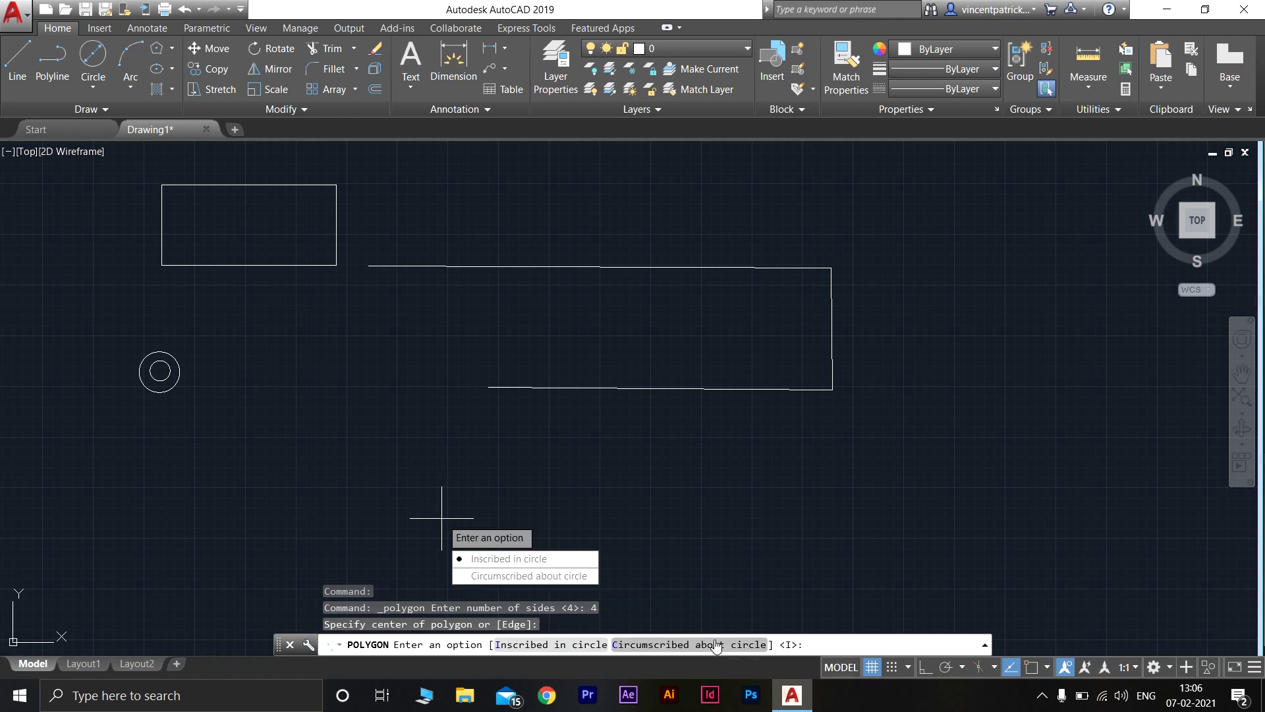
{"action": "left_click", "coordinate": [574, 645]}
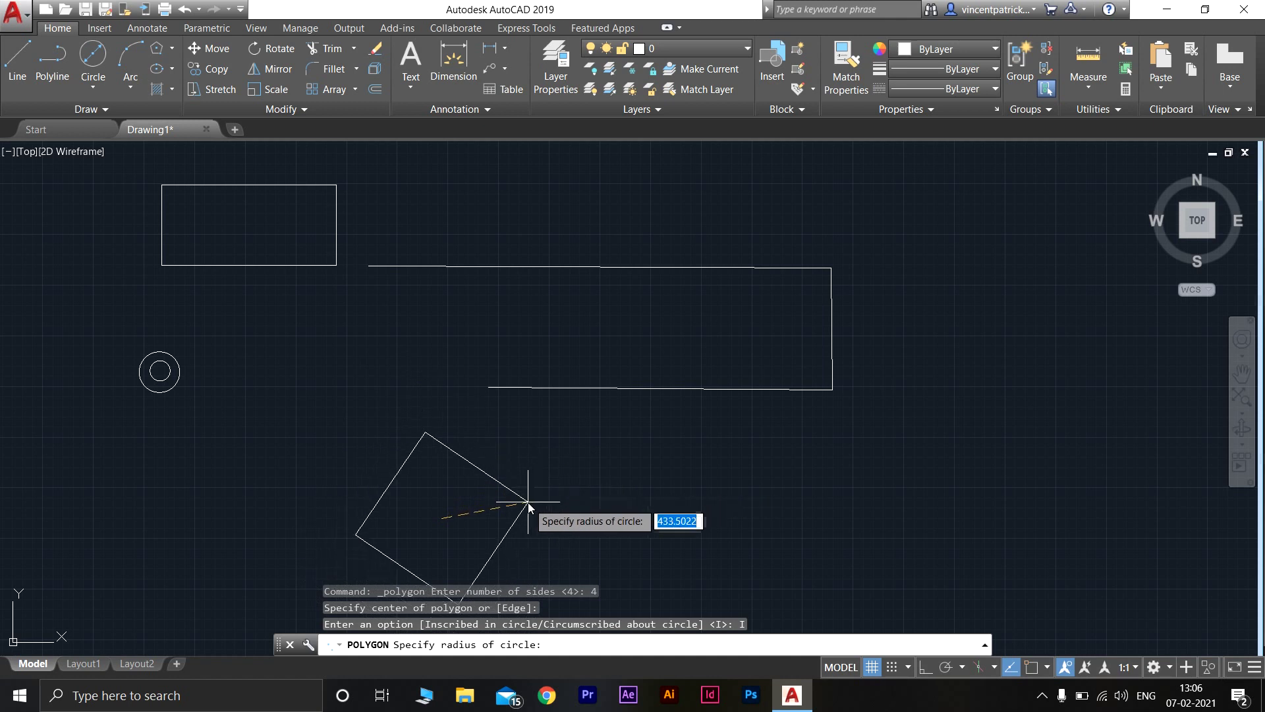
{"action": "left_click", "coordinate": [524, 523]}
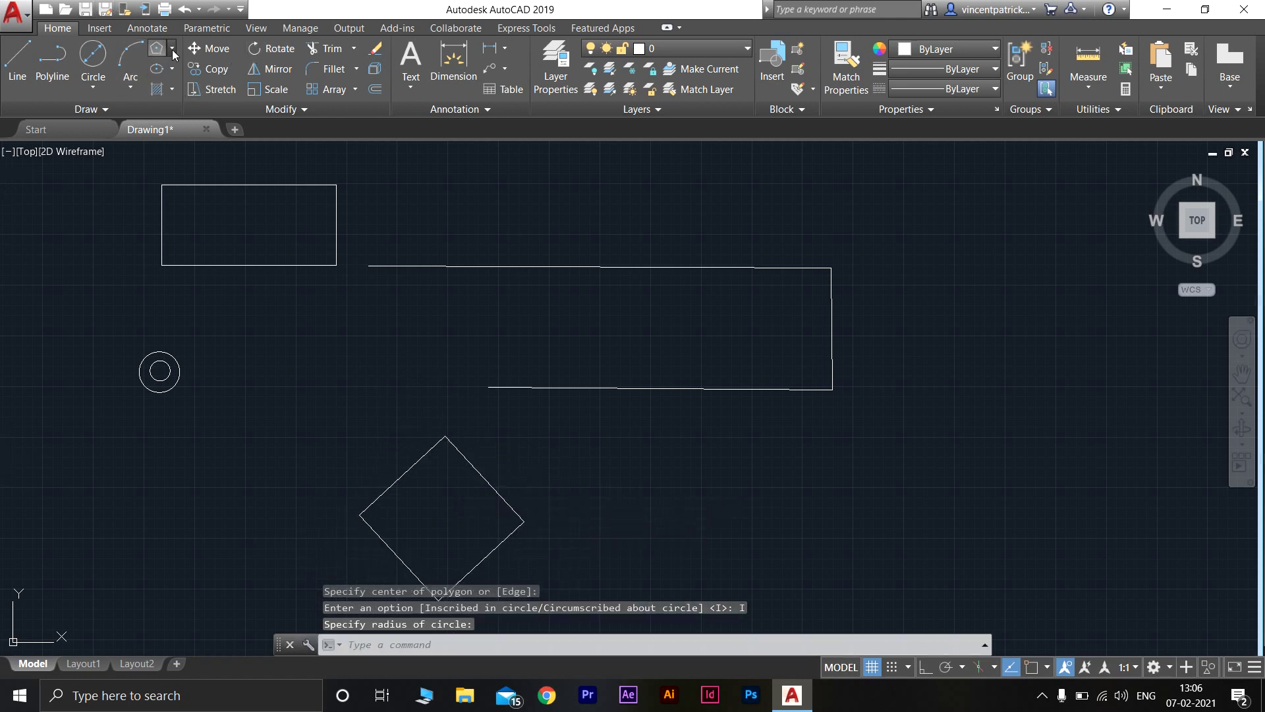
{"action": "key", "text": "Return"}
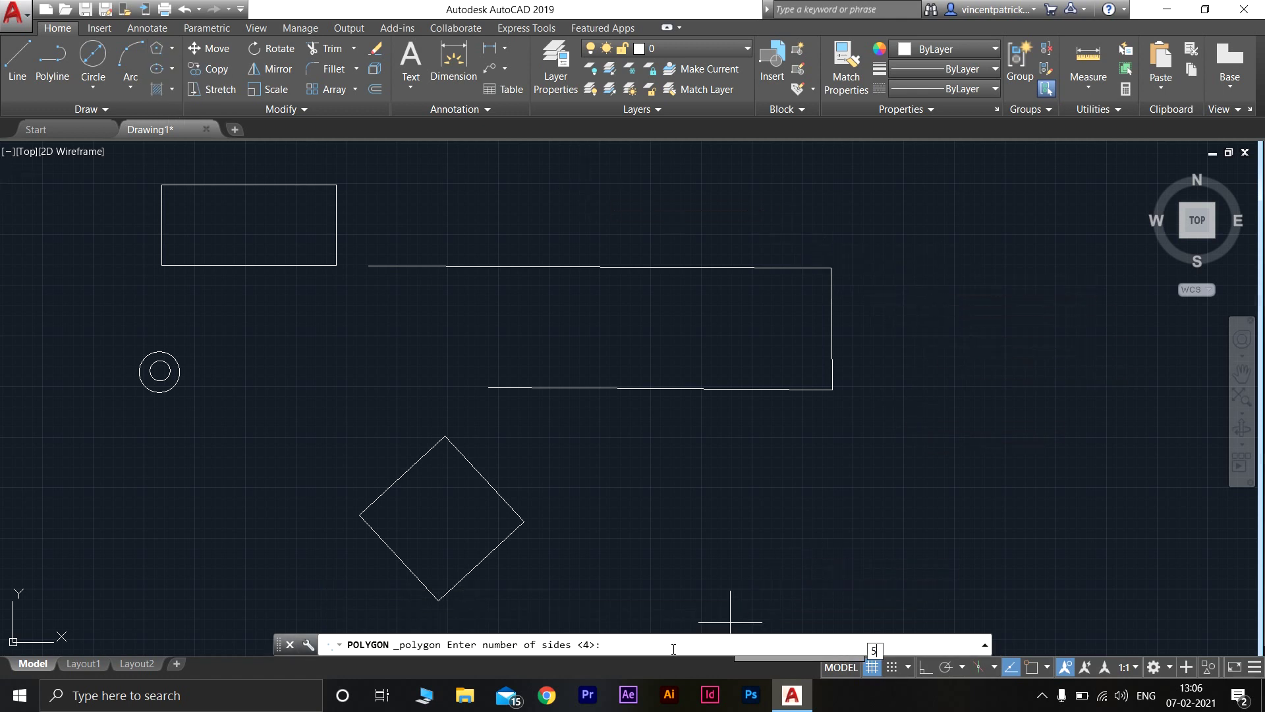
Step: Draw a five-sided polygon by its edge to the right of the outline
{"action": "key", "text": "Return"}
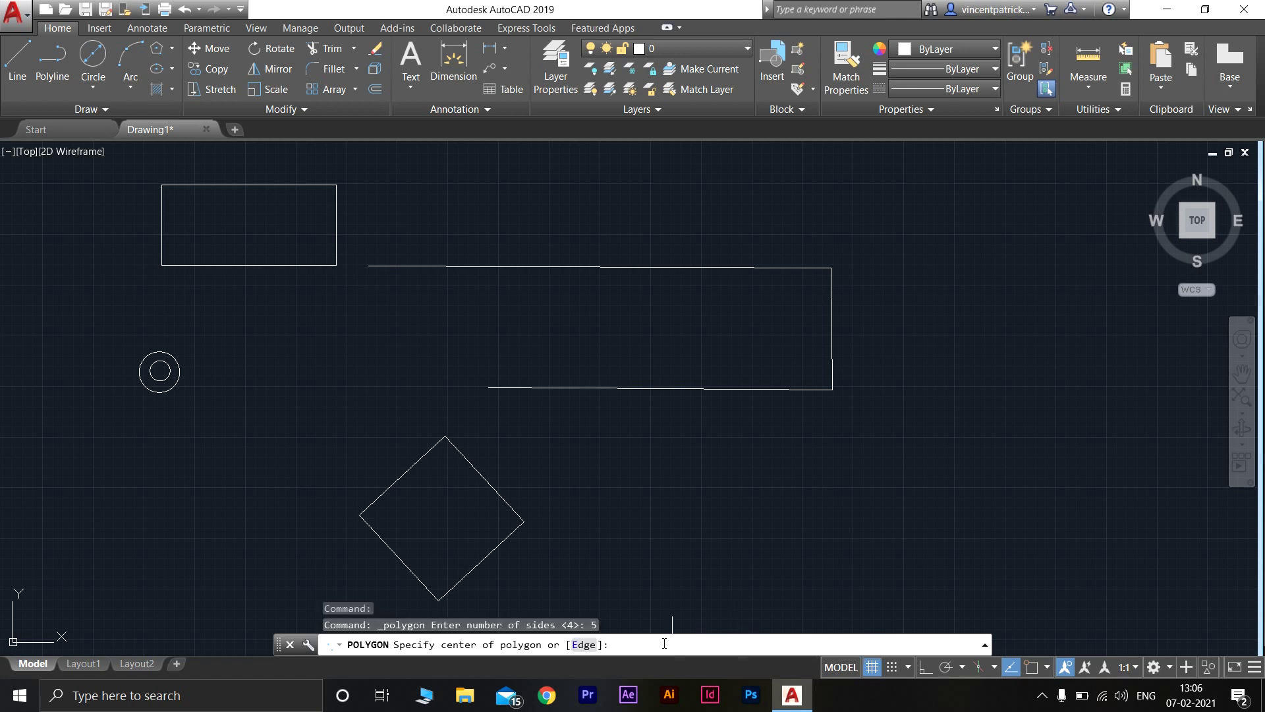
{"action": "left_click", "coordinate": [583, 644]}
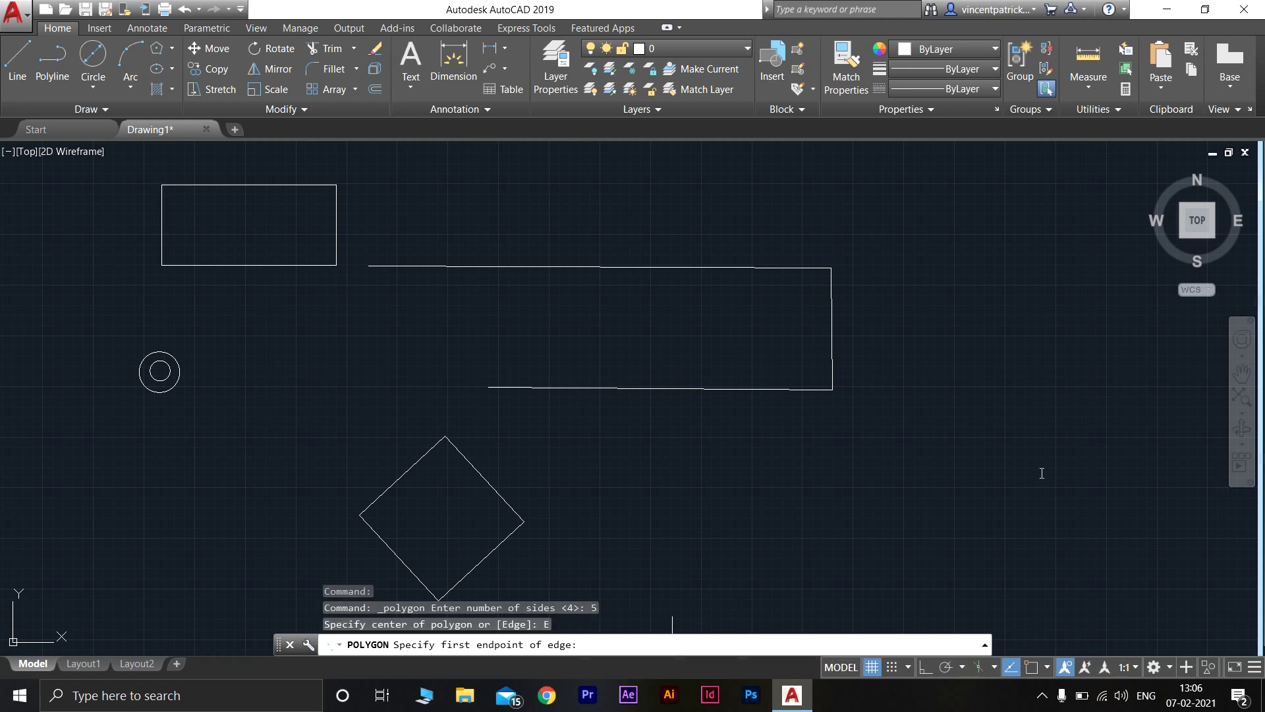
{"action": "left_click", "coordinate": [1002, 407]}
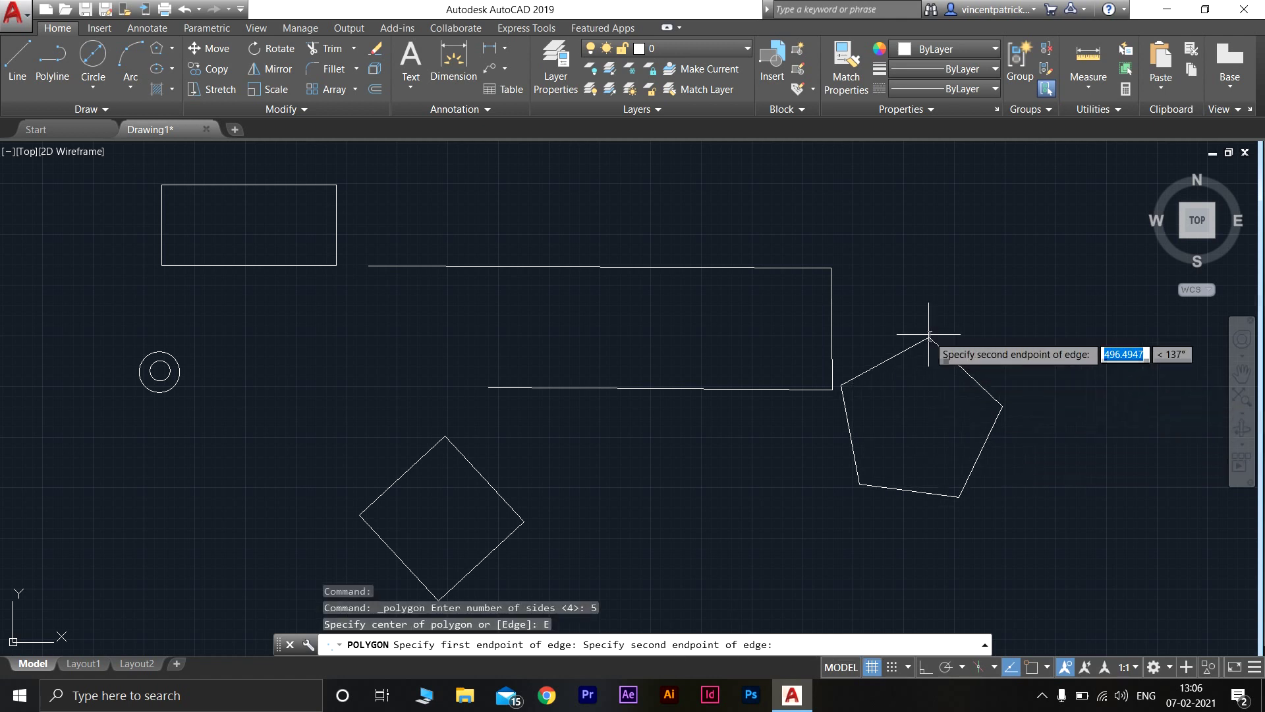
{"action": "left_click", "coordinate": [1049, 286]}
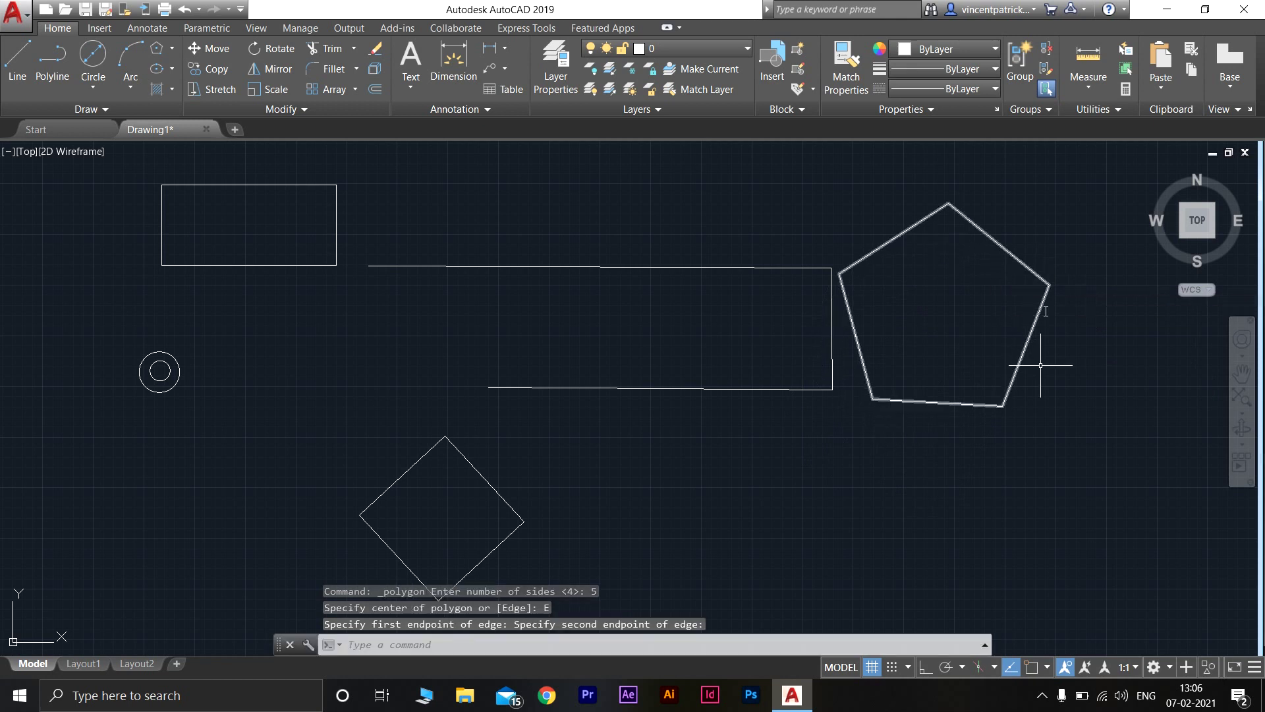
Step: Draw a six-sided polygon by its edge beneath the pentagon
{"action": "left_click", "coordinate": [171, 48]}
{"action": "left_click", "coordinate": [191, 108]}
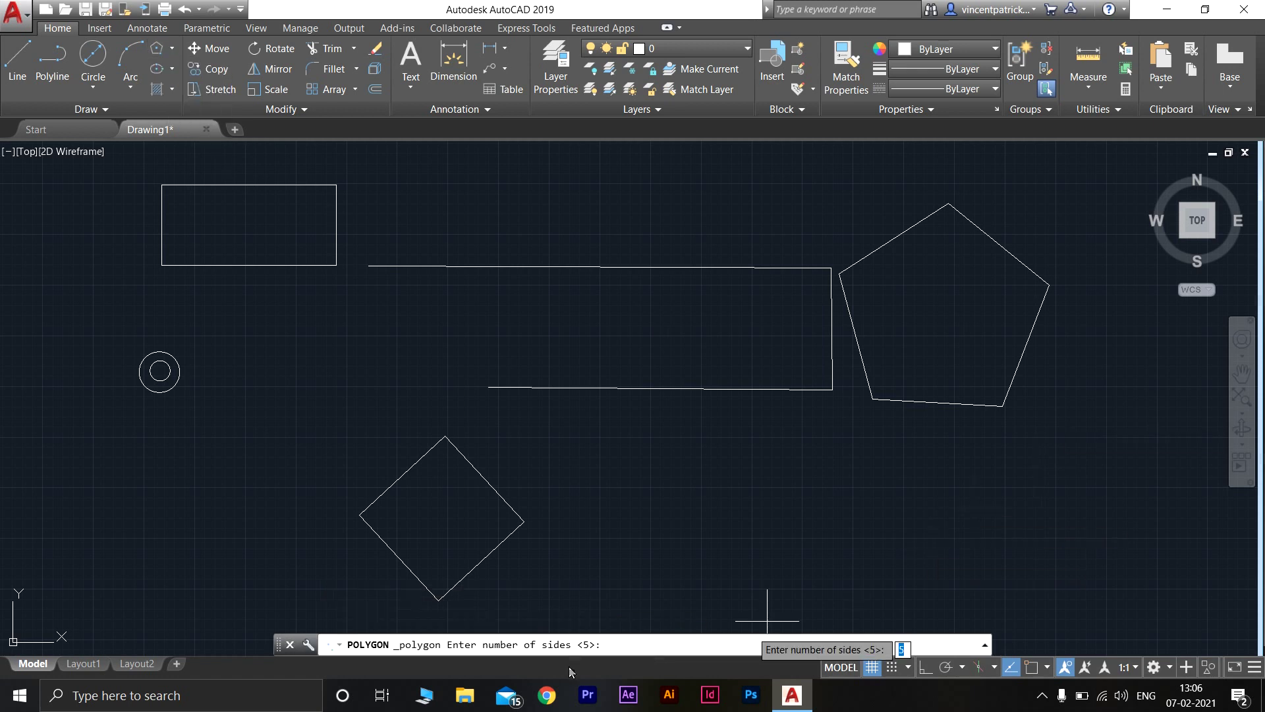
{"action": "left_click", "coordinate": [633, 649]}
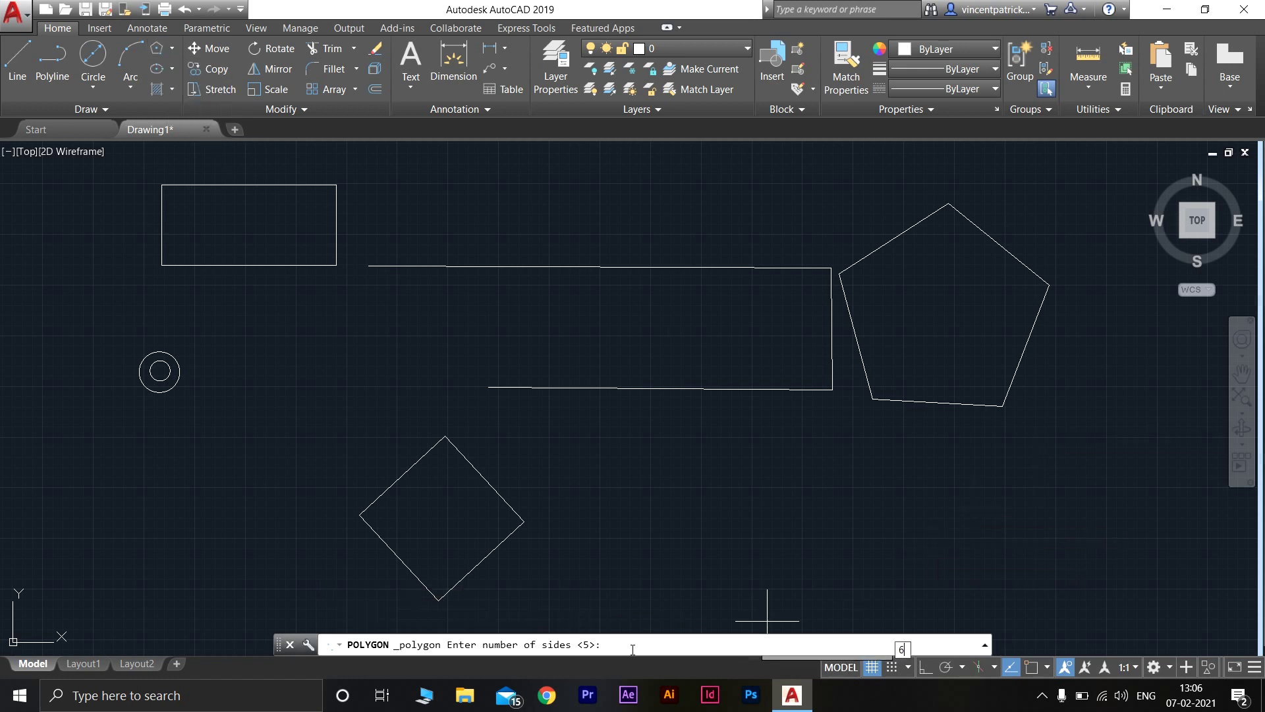
{"action": "type", "text": "6"}
{"action": "key", "text": "Return"}
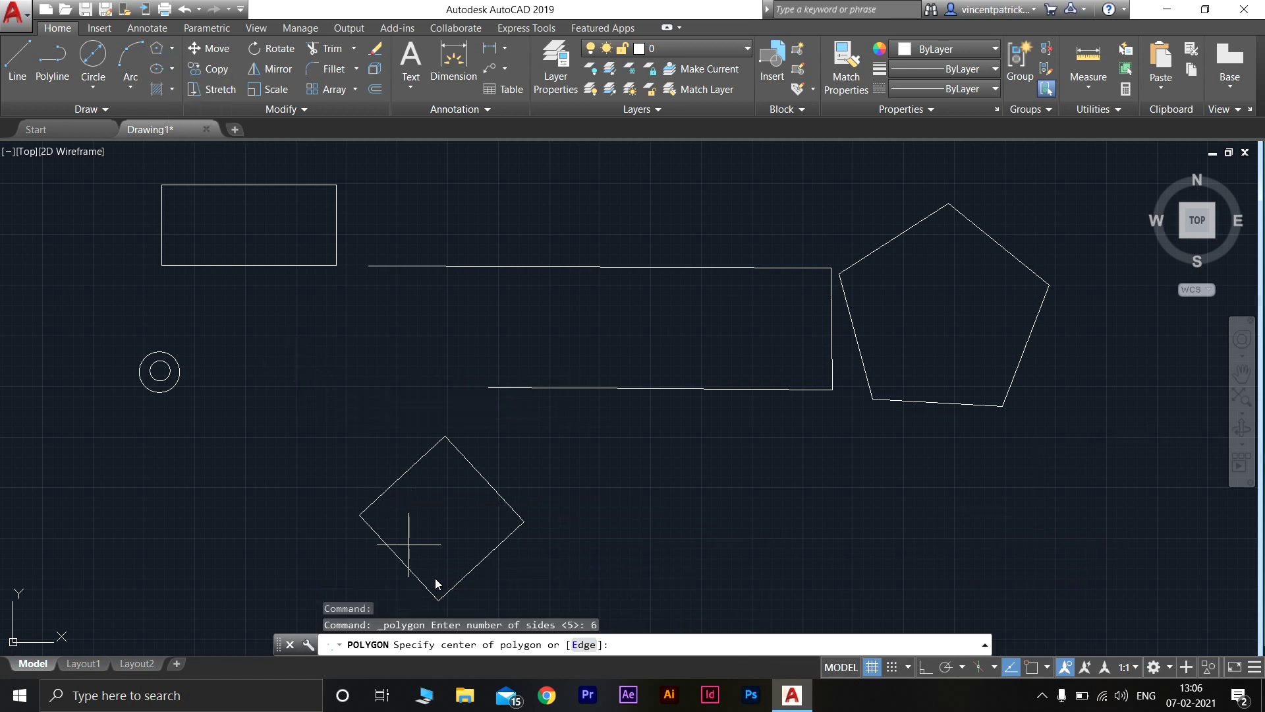
{"action": "left_click", "coordinate": [583, 645]}
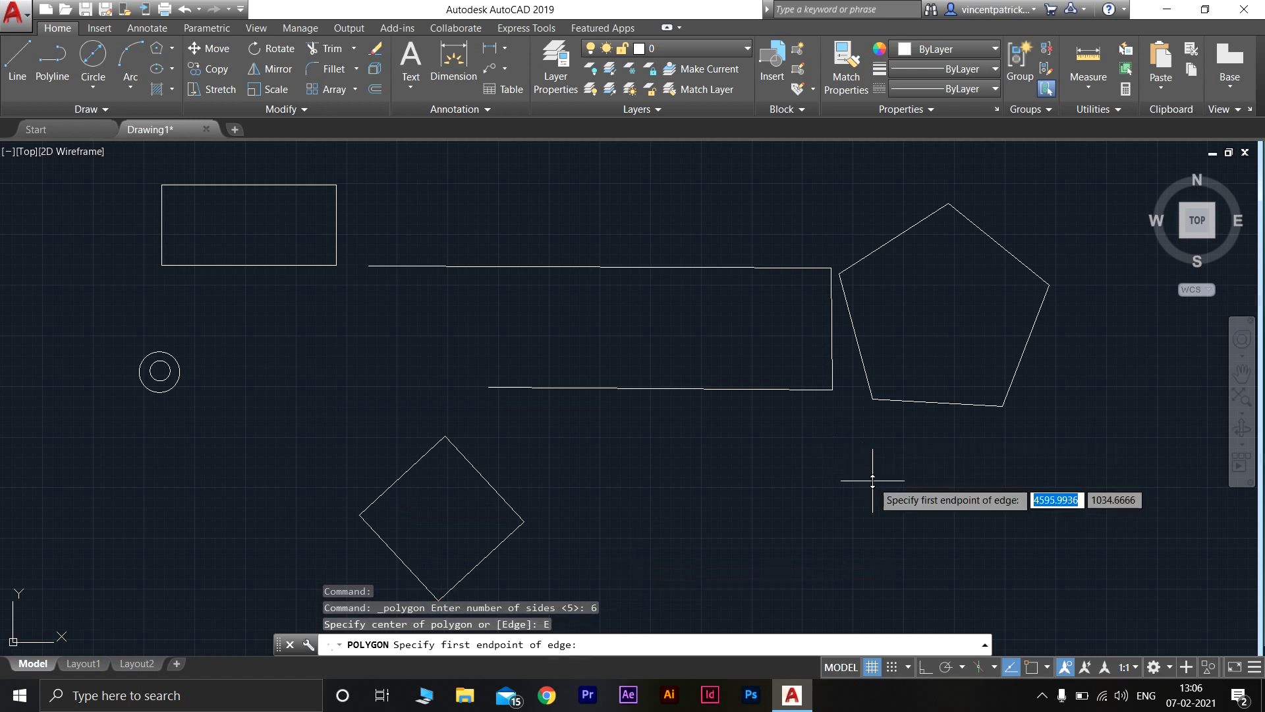
{"action": "left_click", "coordinate": [874, 502]}
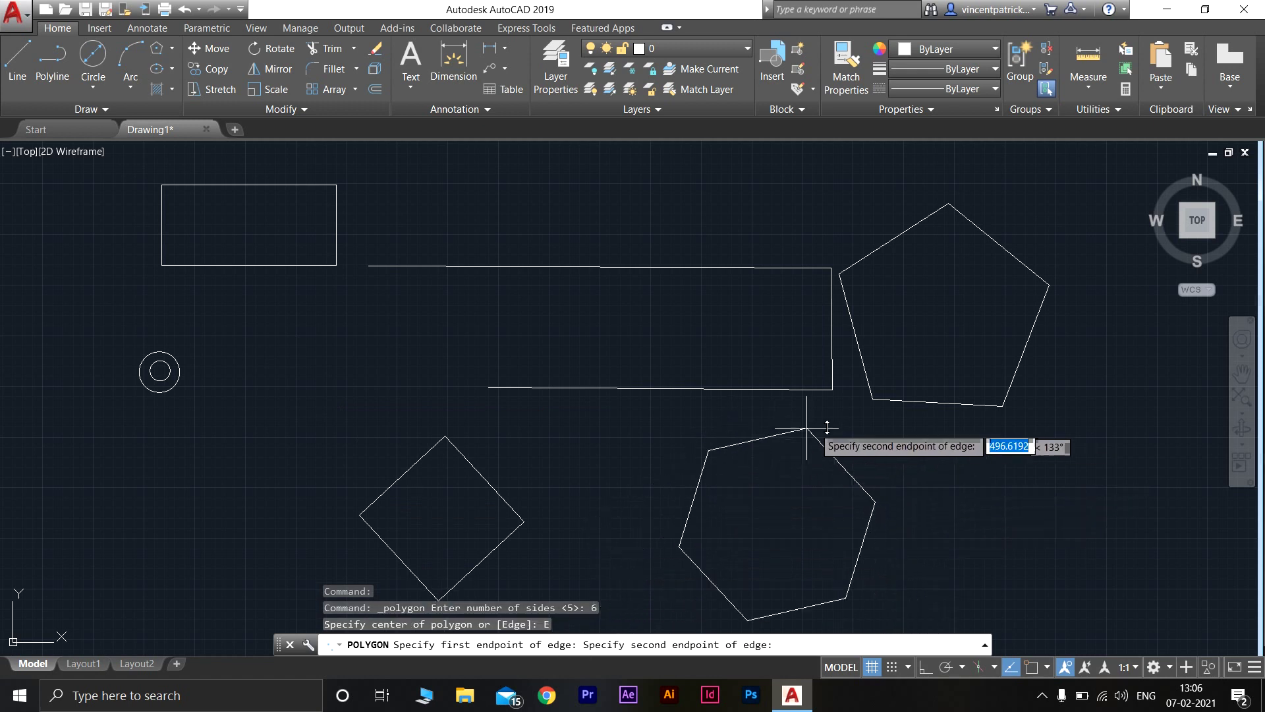
{"action": "left_click", "coordinate": [846, 449]}
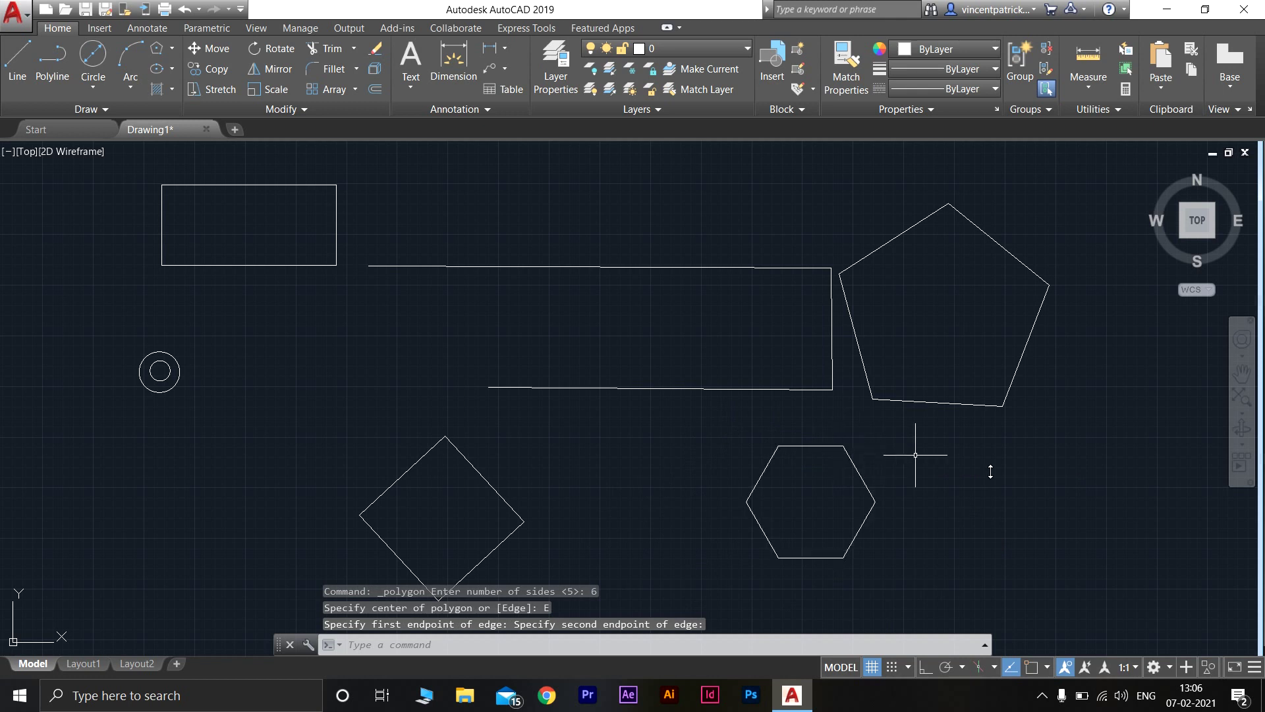
{"action": "scroll", "coordinate": [1004, 462], "scroll_direction": "down", "scroll_amount": 2}
{"action": "mouse_move", "coordinate": [1033, 412]}
{"action": "middle_mouse_down"}
{"action": "mouse_move", "coordinate": [734, 408]}
{"action": "mouse_move", "coordinate": [729, 398]}
{"action": "middle_mouse_up"}
{"action": "scroll", "coordinate": [728, 398], "scroll_direction": "up", "scroll_amount": 5}
Step: Draw a 3-point arc right of the pentagon
{"action": "scroll", "coordinate": [255, 198], "scroll_direction": "down", "scroll_amount": 2}
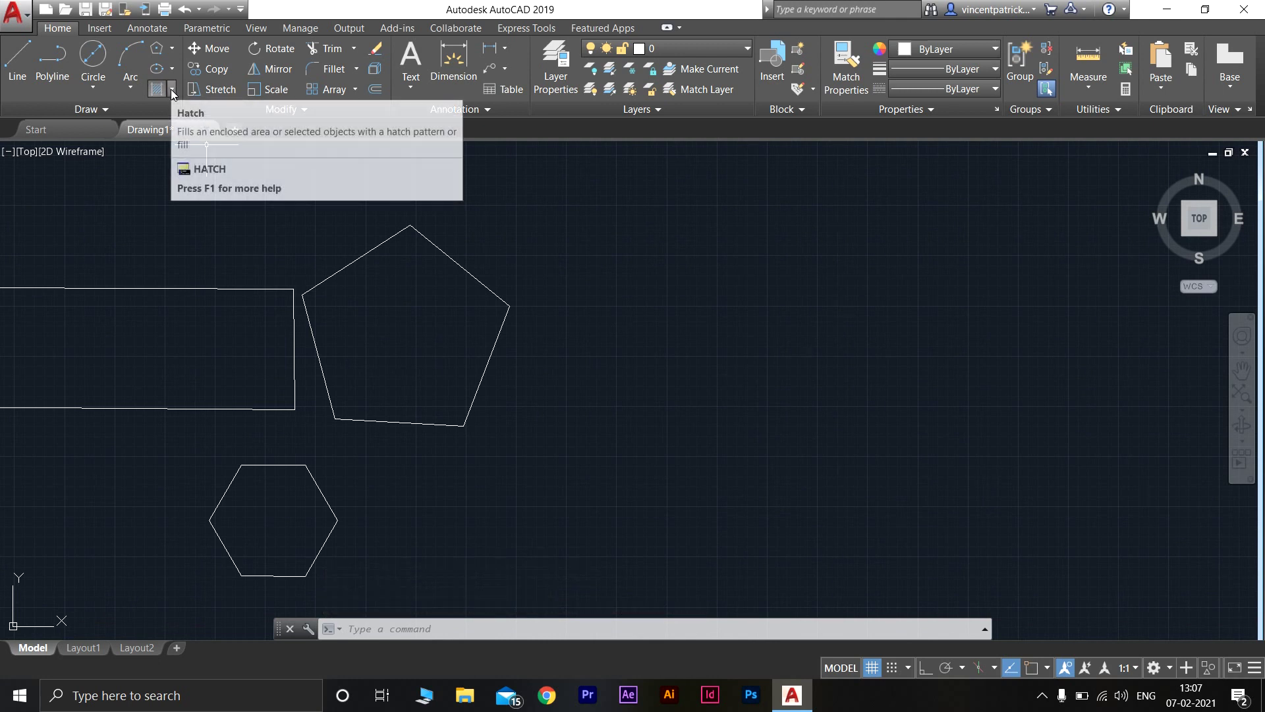
{"action": "left_click", "coordinate": [131, 81]}
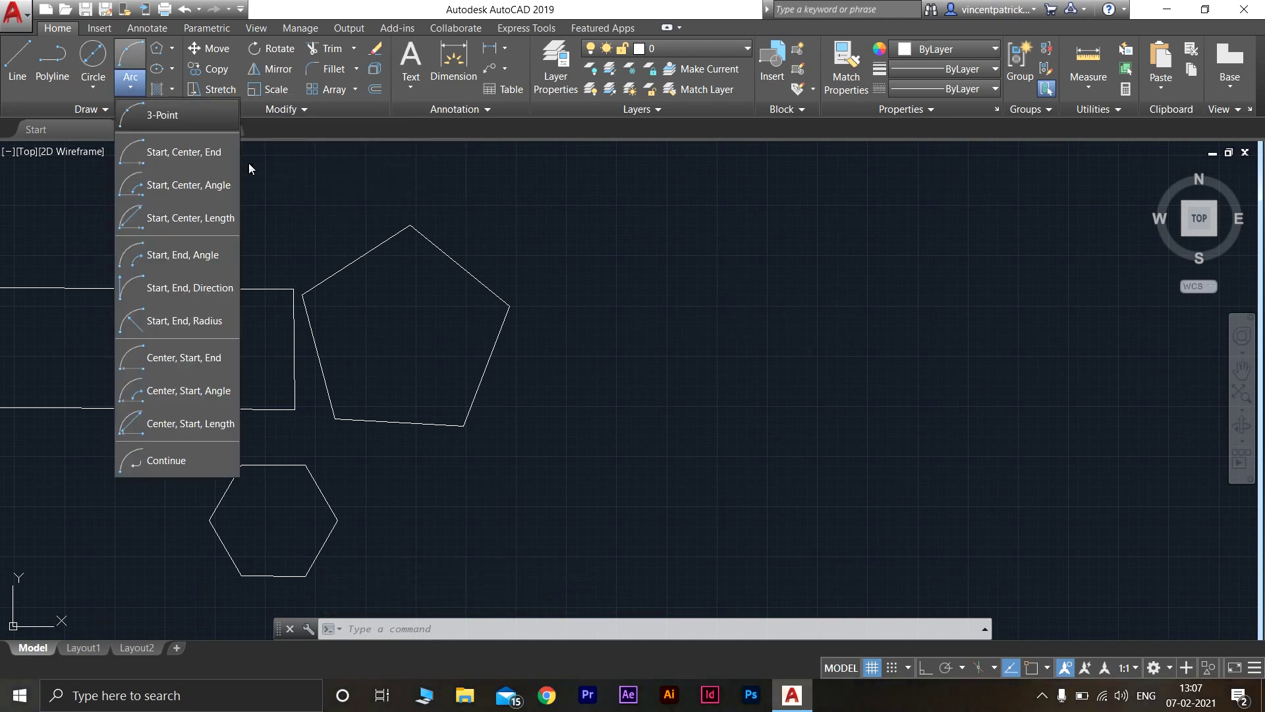
{"action": "left_click", "coordinate": [184, 116]}
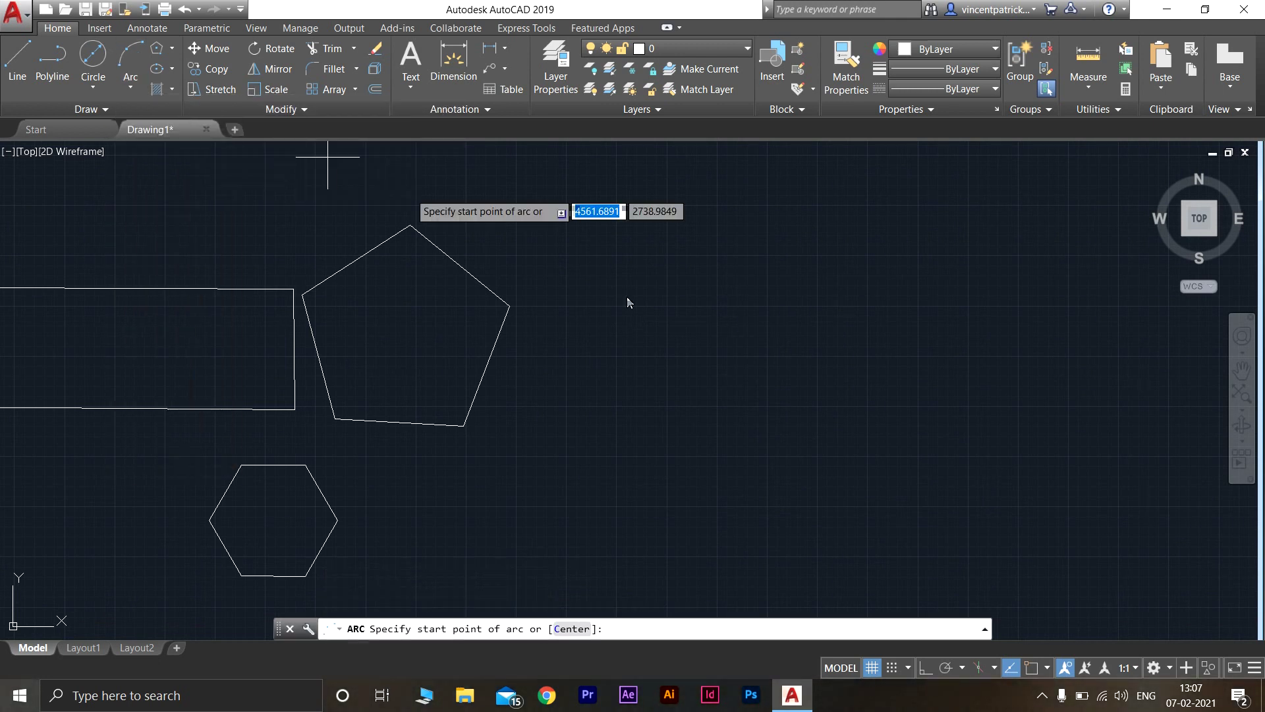
{"action": "left_click", "coordinate": [599, 267]}
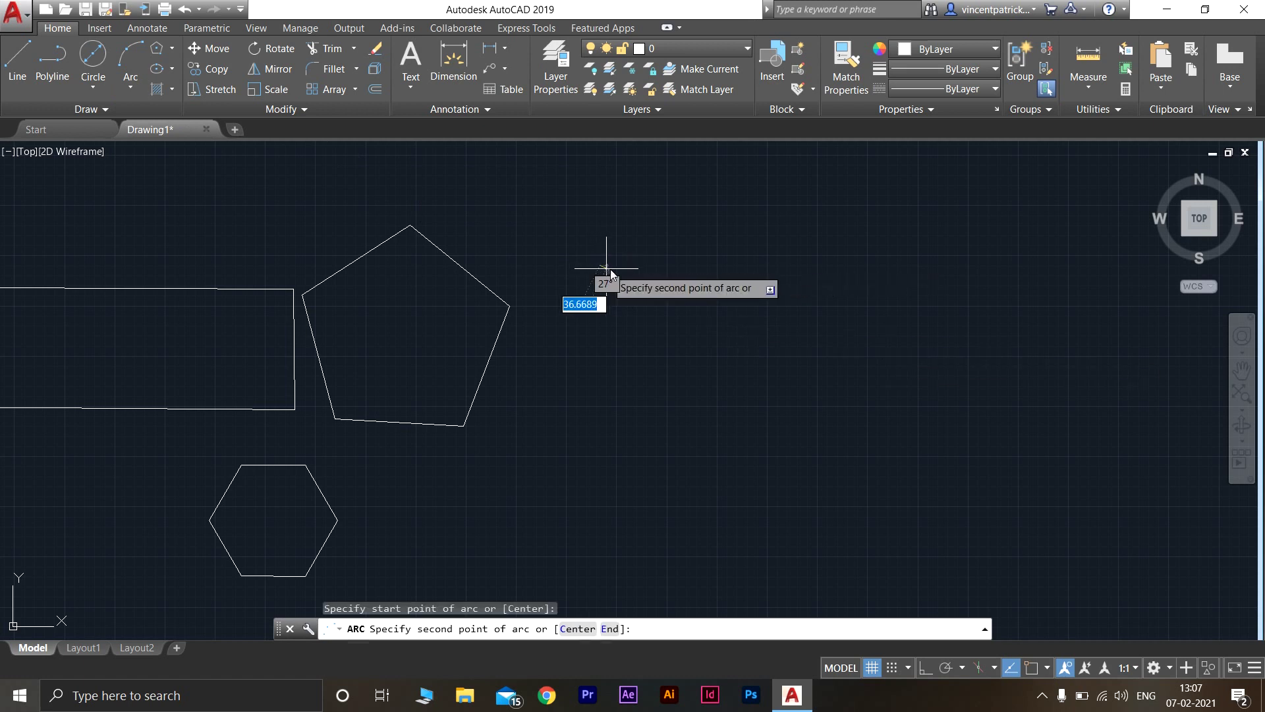
{"action": "left_click", "coordinate": [768, 268]}
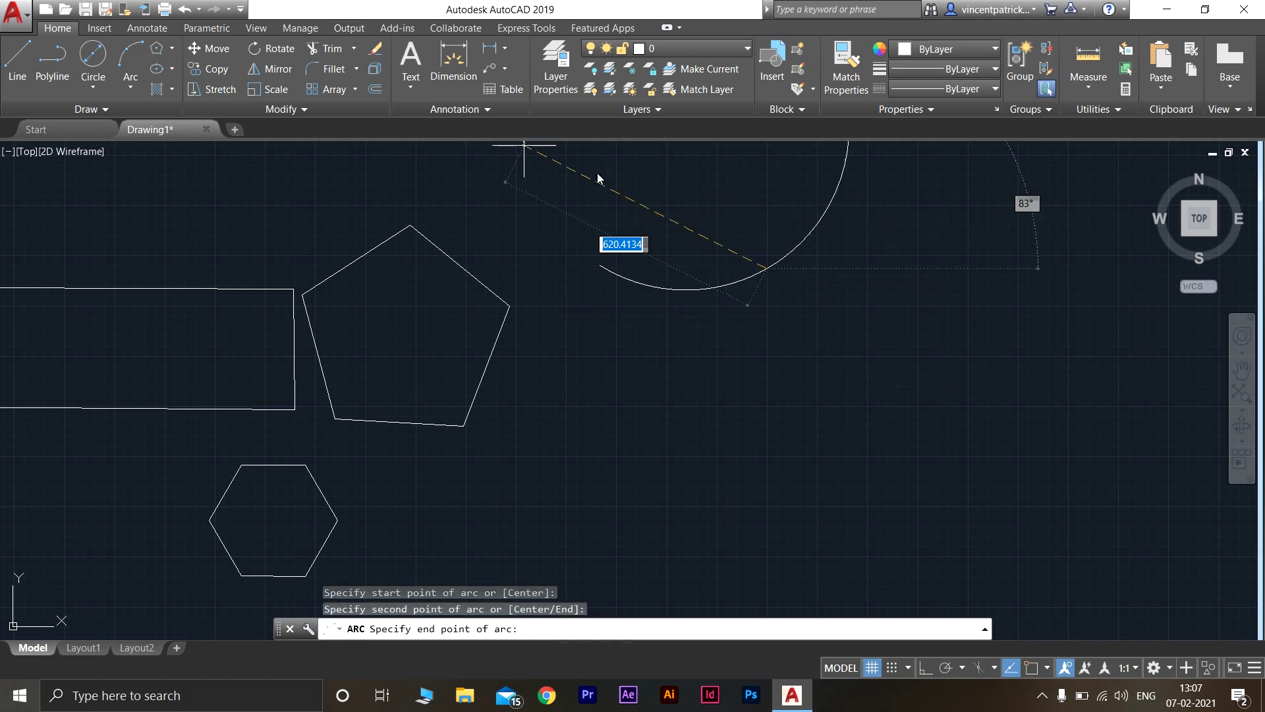
{"action": "left_click", "coordinate": [686, 200]}
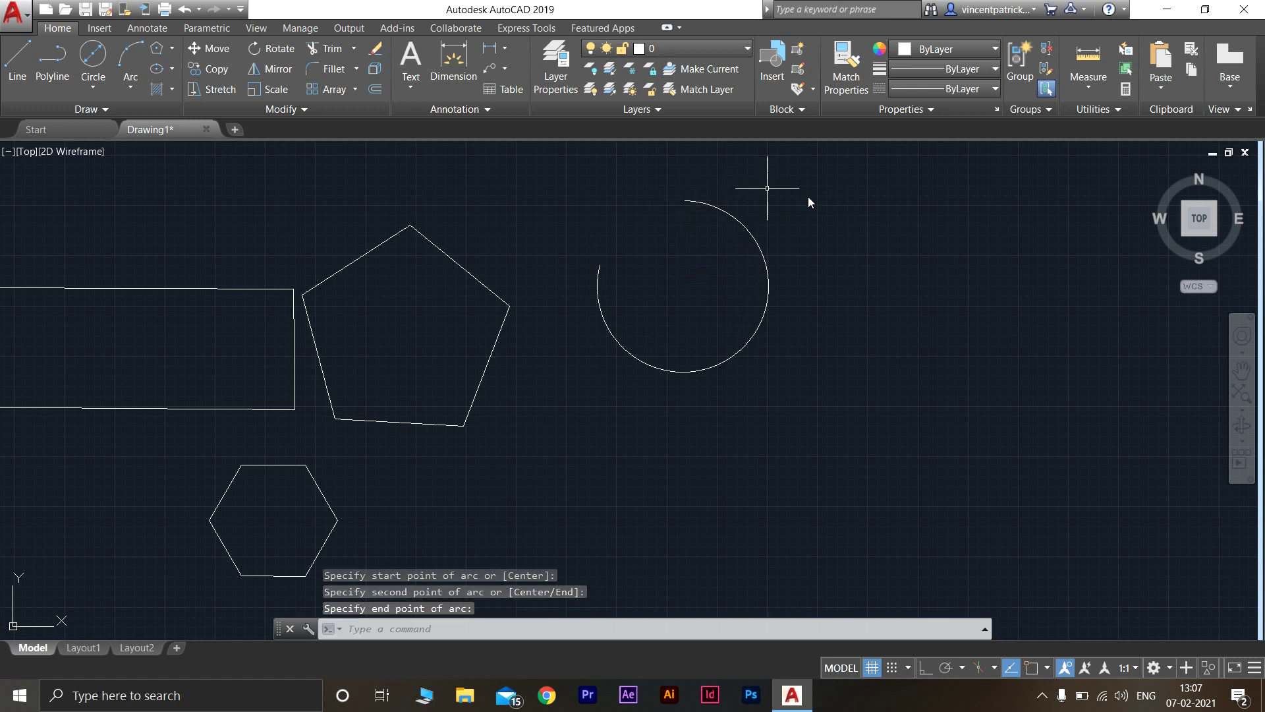
Step: Continue a second arc from its end, curling inward into a spiral
{"action": "left_click", "coordinate": [131, 86]}
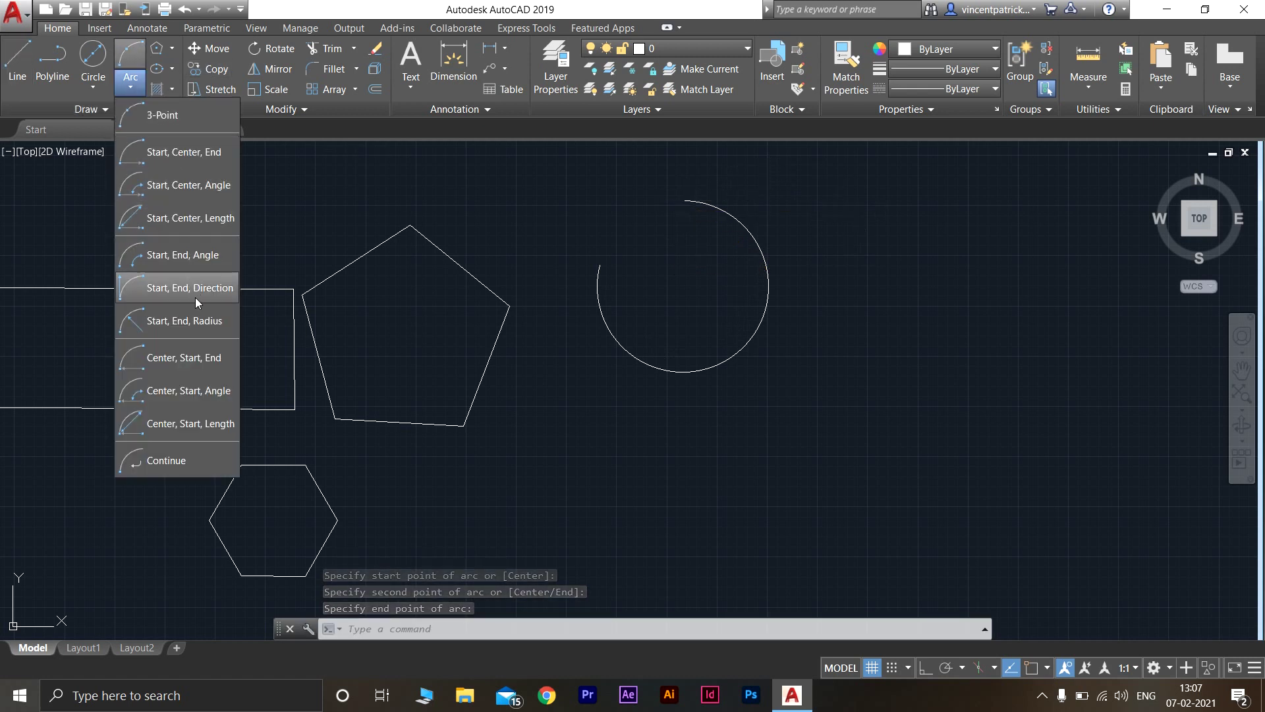
{"action": "left_click", "coordinate": [171, 455]}
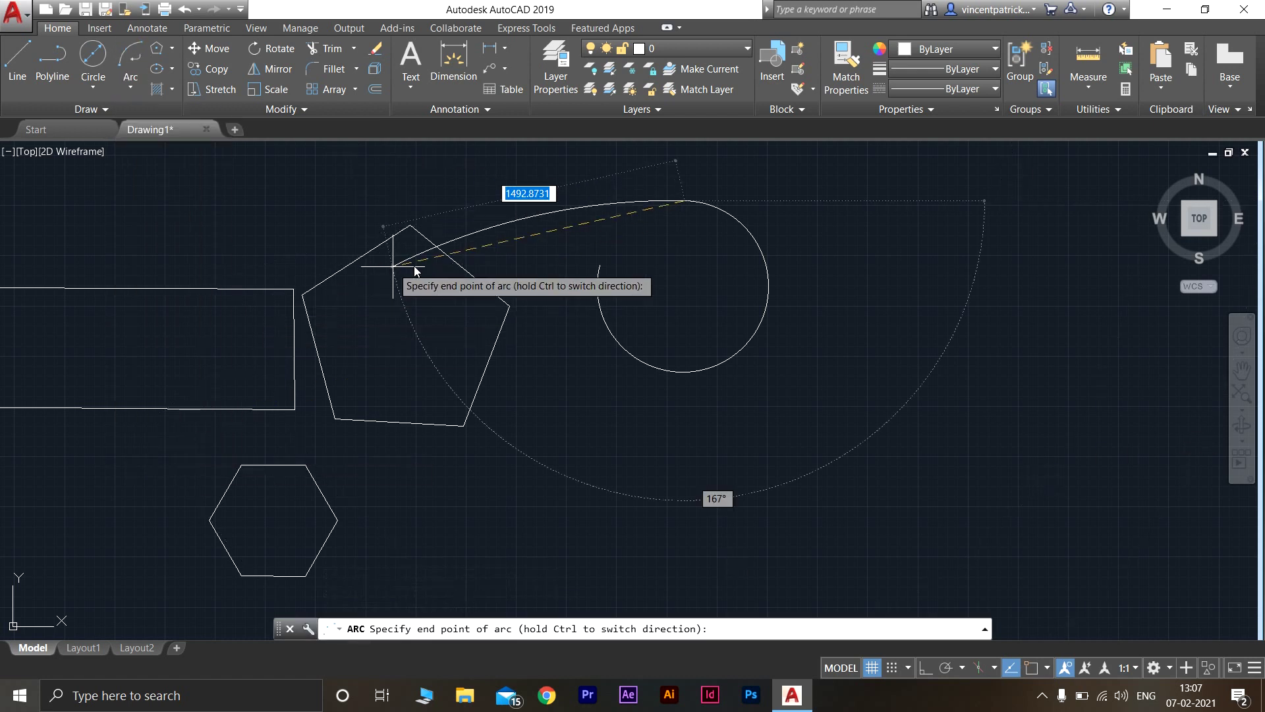
{"action": "left_click", "coordinate": [692, 267]}
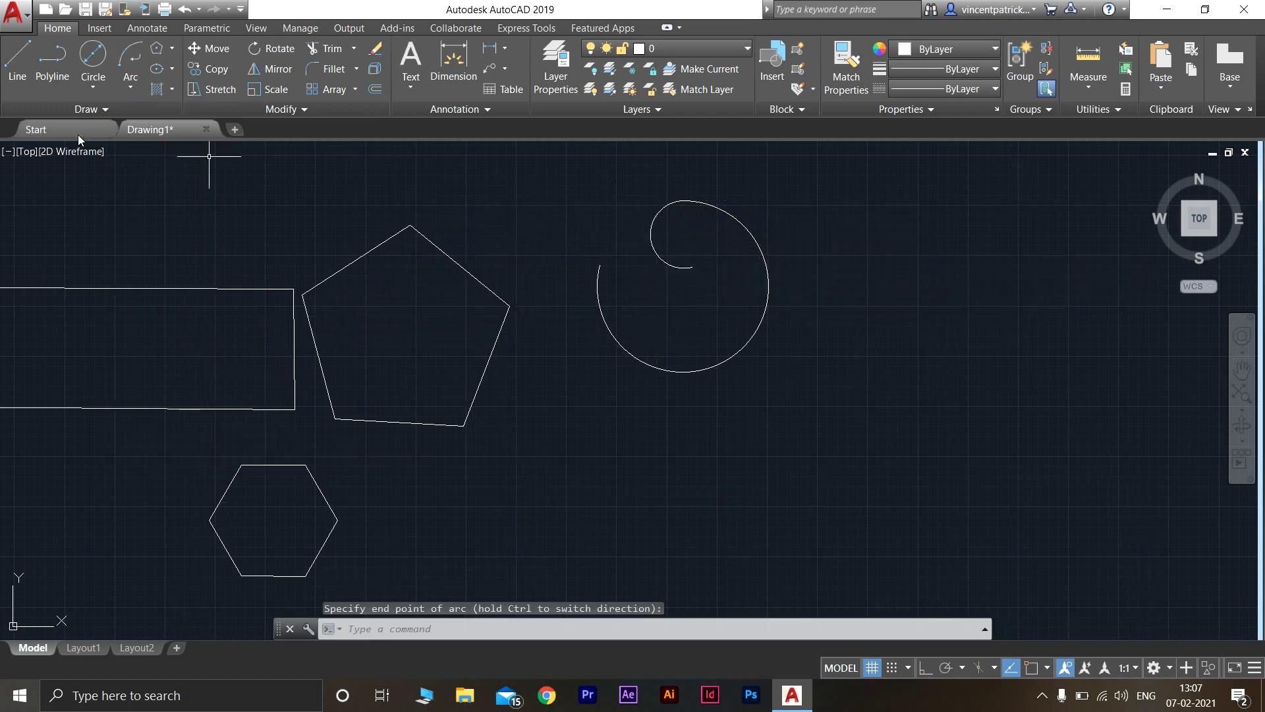
{"action": "left_click", "coordinate": [172, 91]}
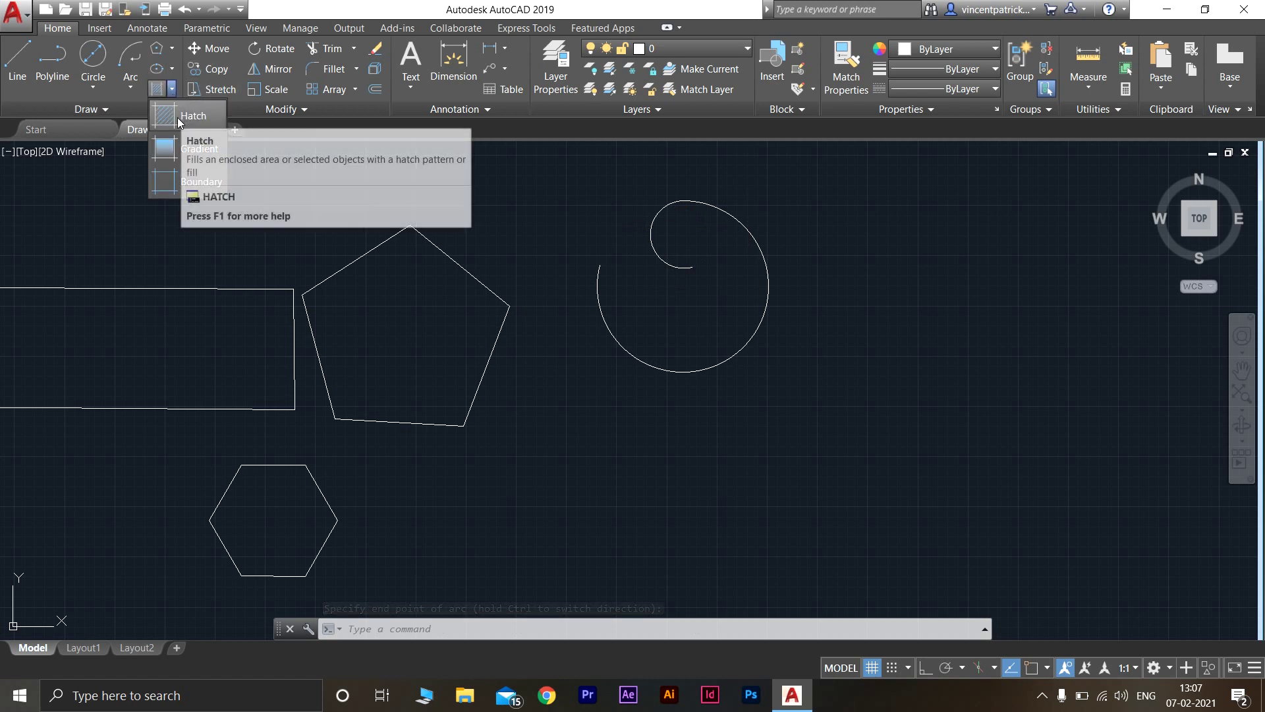
Step: Hatch the pentagon with the ANSI31 diagonal-line pattern
{"action": "left_click", "coordinate": [176, 118]}
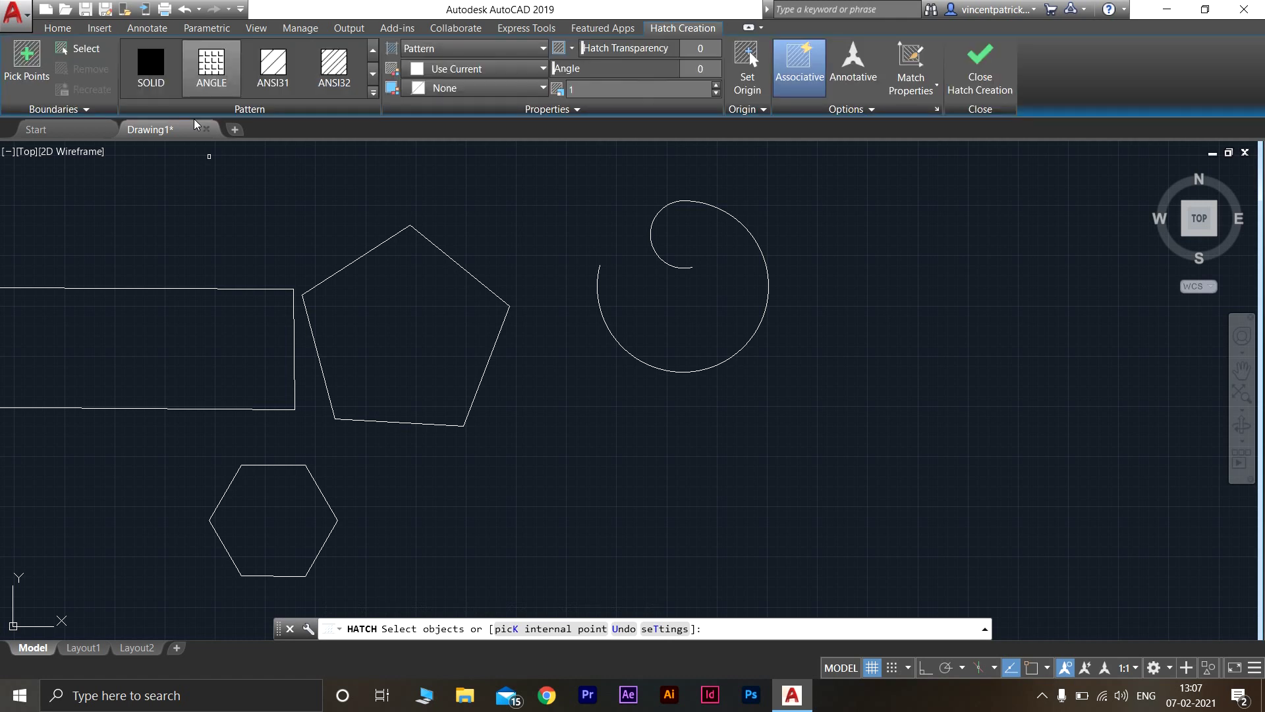
{"action": "left_click", "coordinate": [282, 73]}
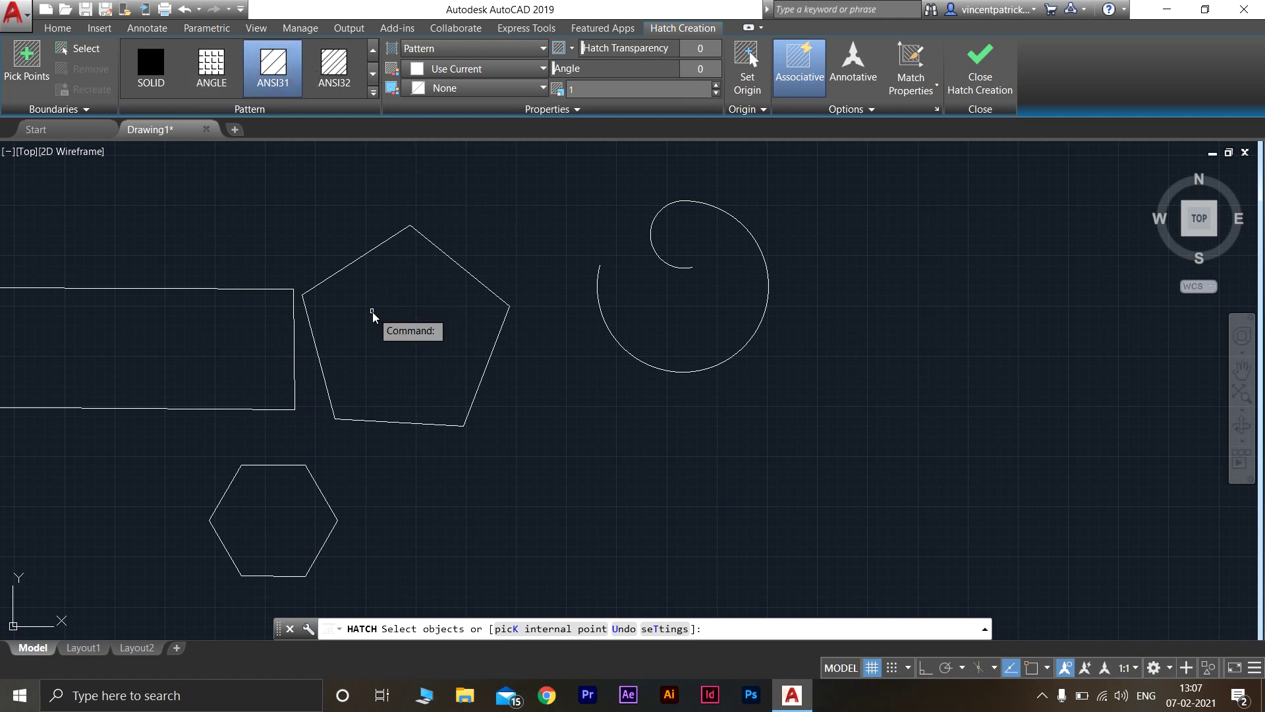
{"action": "left_click", "coordinate": [355, 265]}
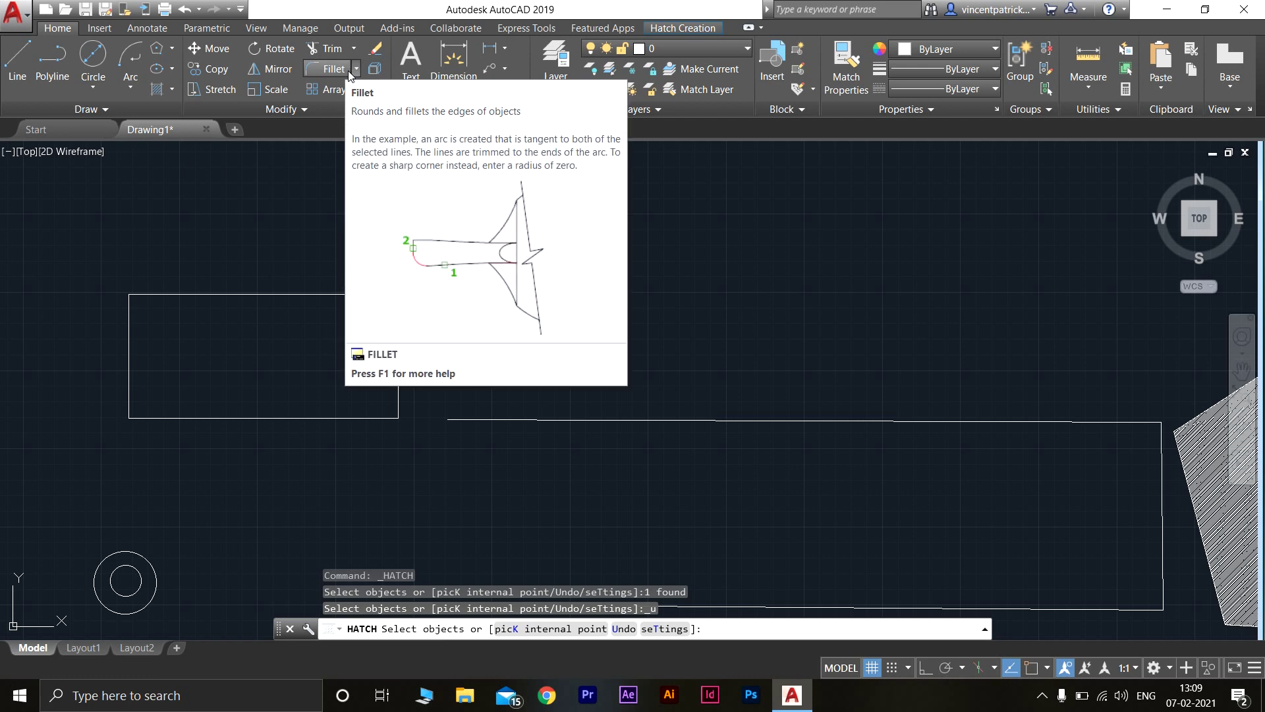
Step: Start FILLET and set its radius to 10
{"action": "left_click", "coordinate": [348, 70]}
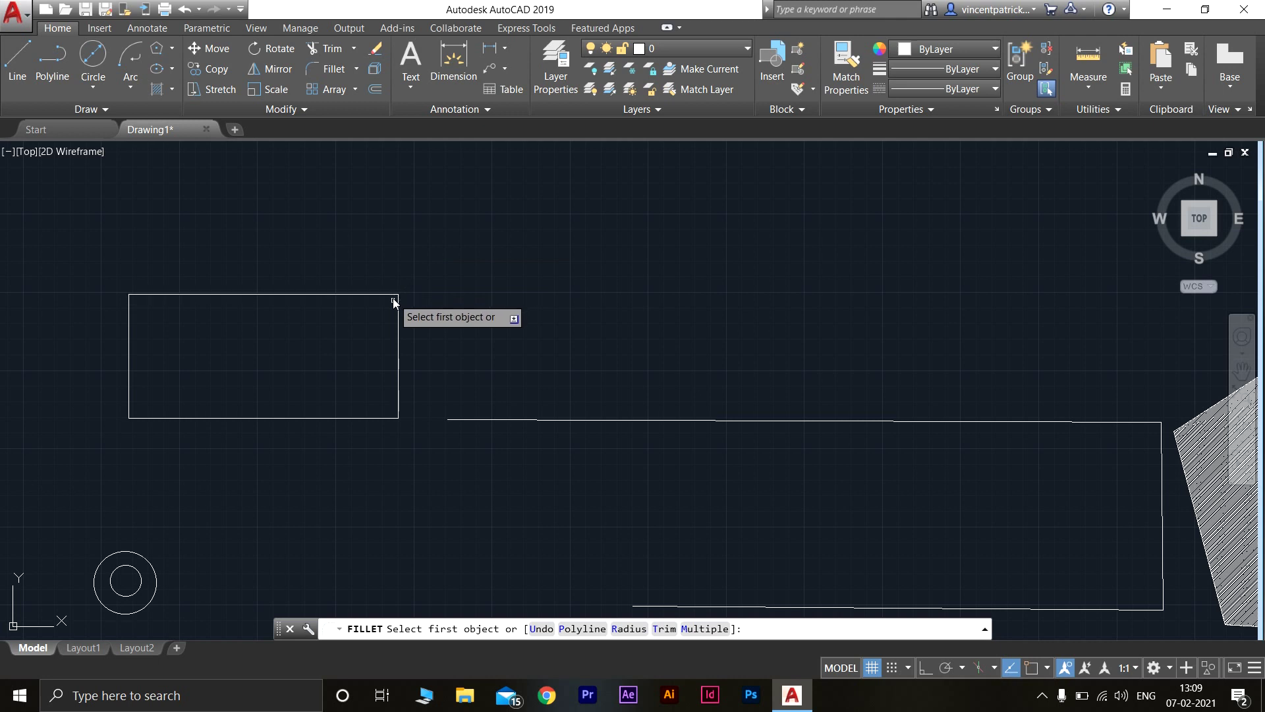
{"action": "left_click", "coordinate": [630, 628]}
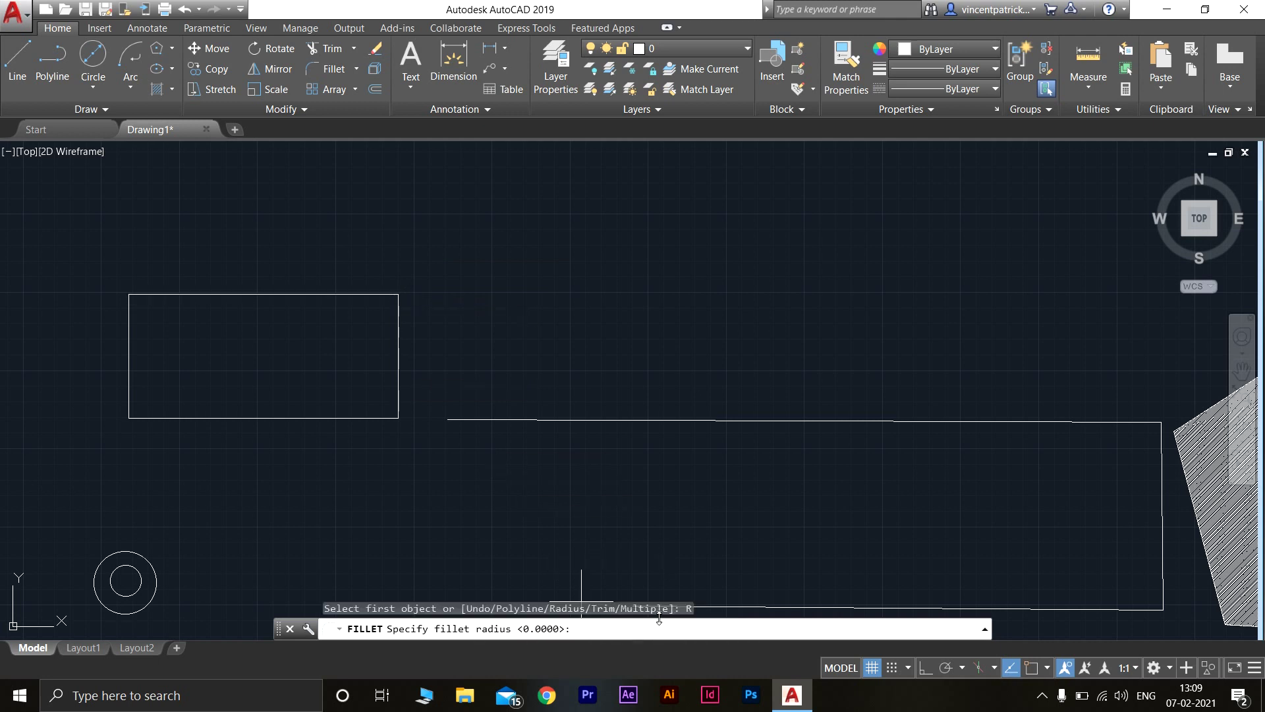
{"action": "type", "text": "10"}
{"action": "key", "text": "Return"}
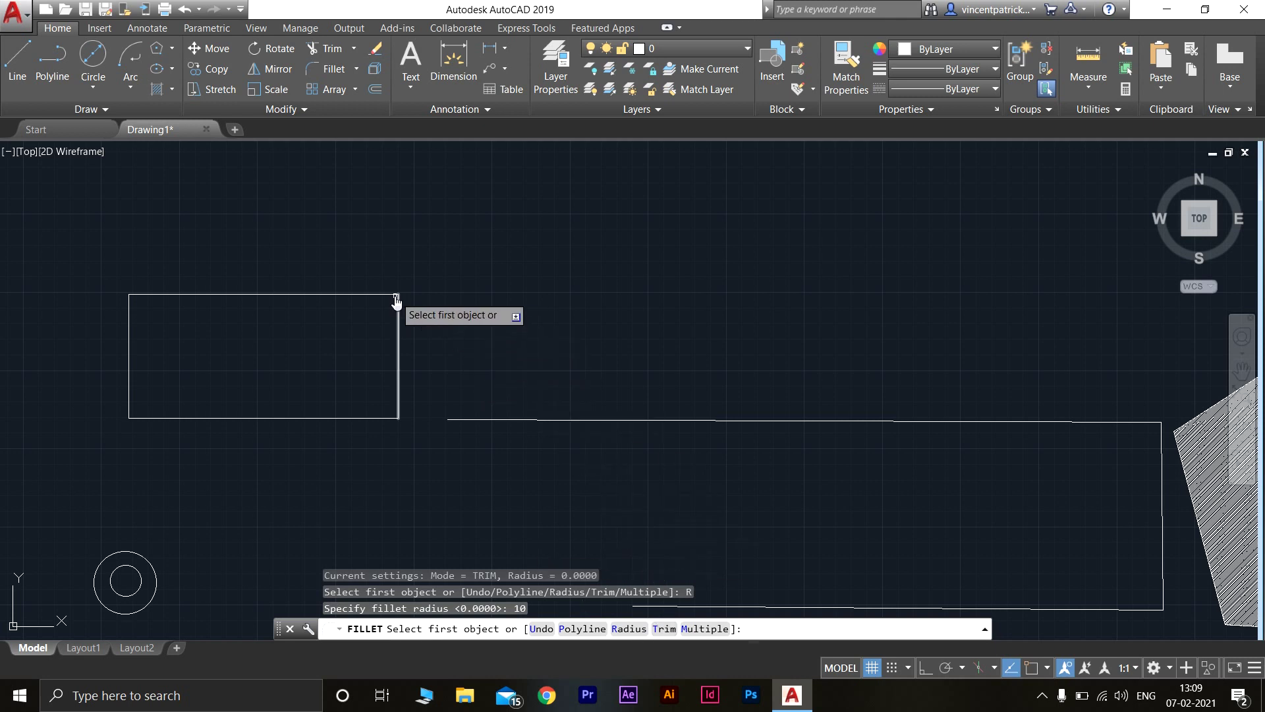
Step: Round the corner between the rectangle's right and top edges
{"action": "scroll", "coordinate": [408, 350], "scroll_direction": "up", "scroll_amount": 4}
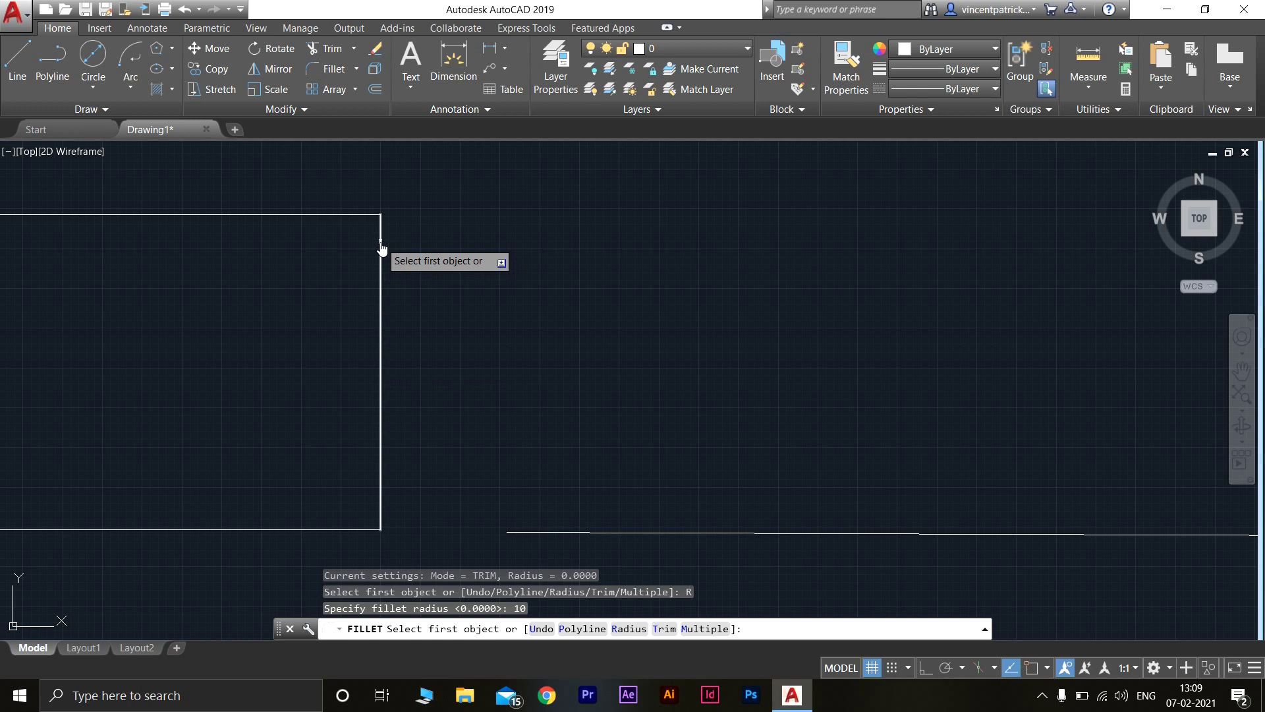
{"action": "left_click", "coordinate": [381, 246]}
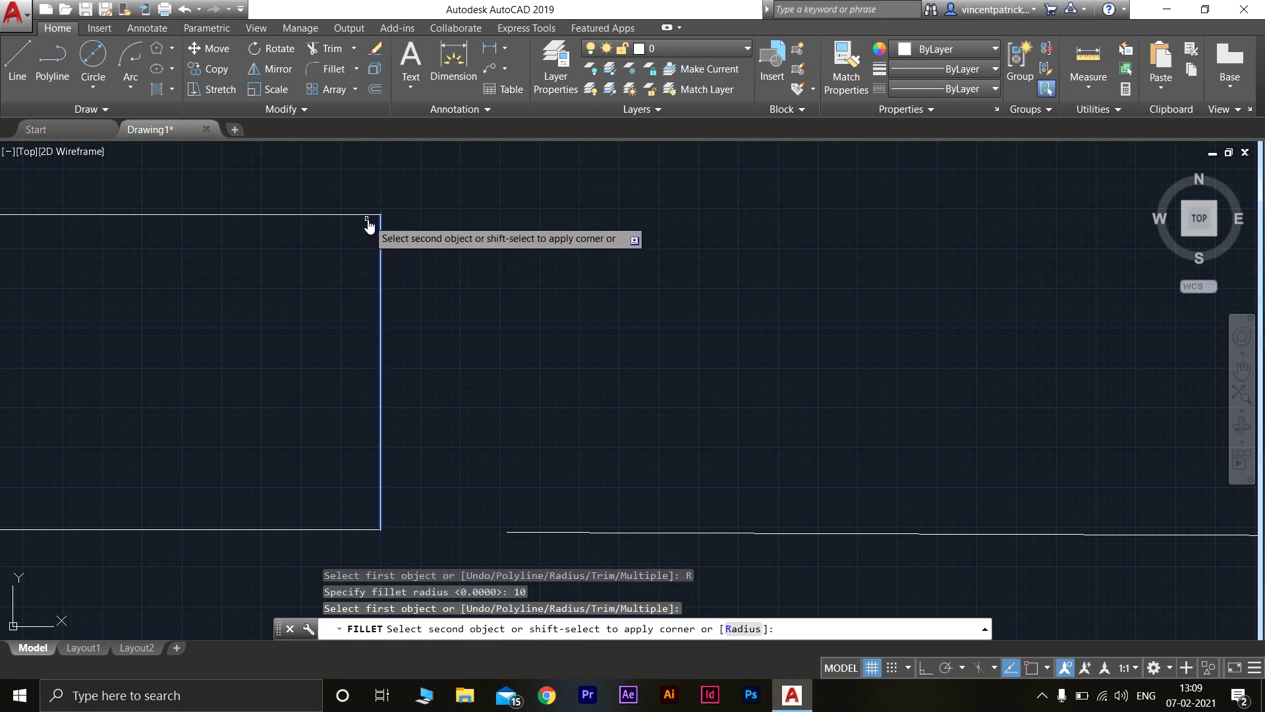
{"action": "left_click", "coordinate": [358, 222]}
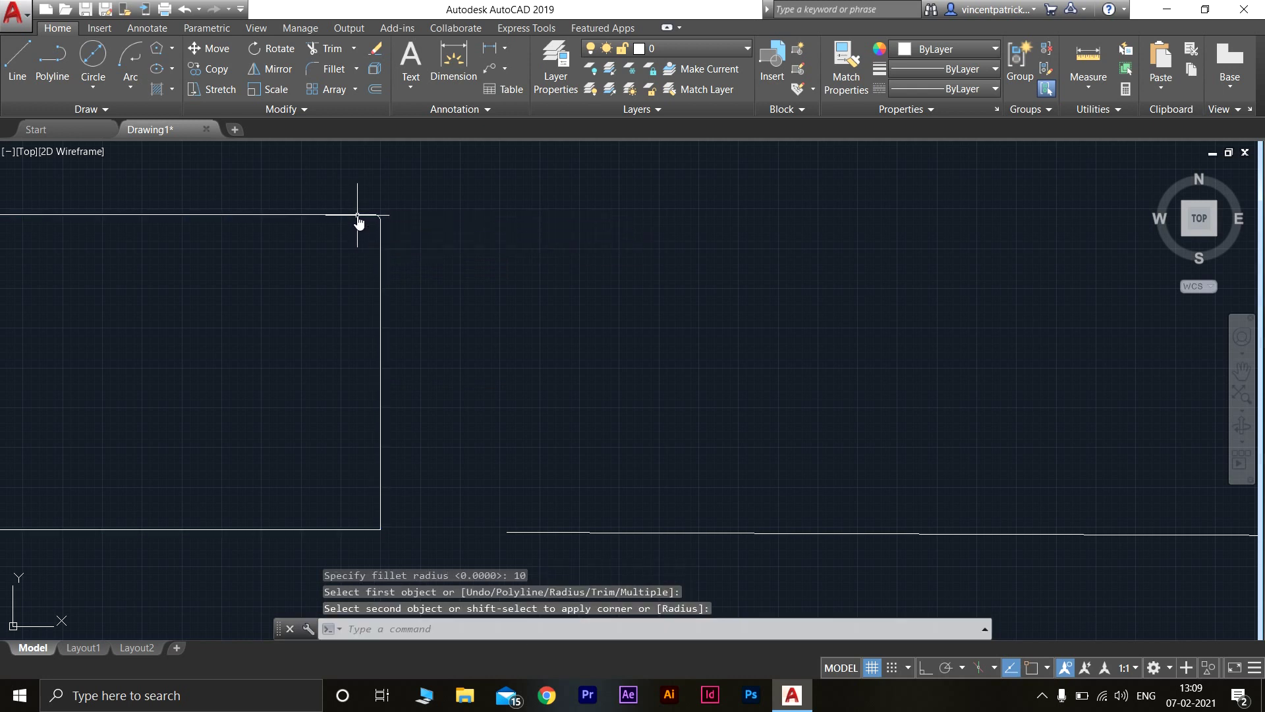
{"action": "scroll", "coordinate": [399, 224], "scroll_direction": "up", "scroll_amount": 5}
{"action": "scroll", "coordinate": [504, 417], "scroll_direction": "down", "scroll_amount": 3}
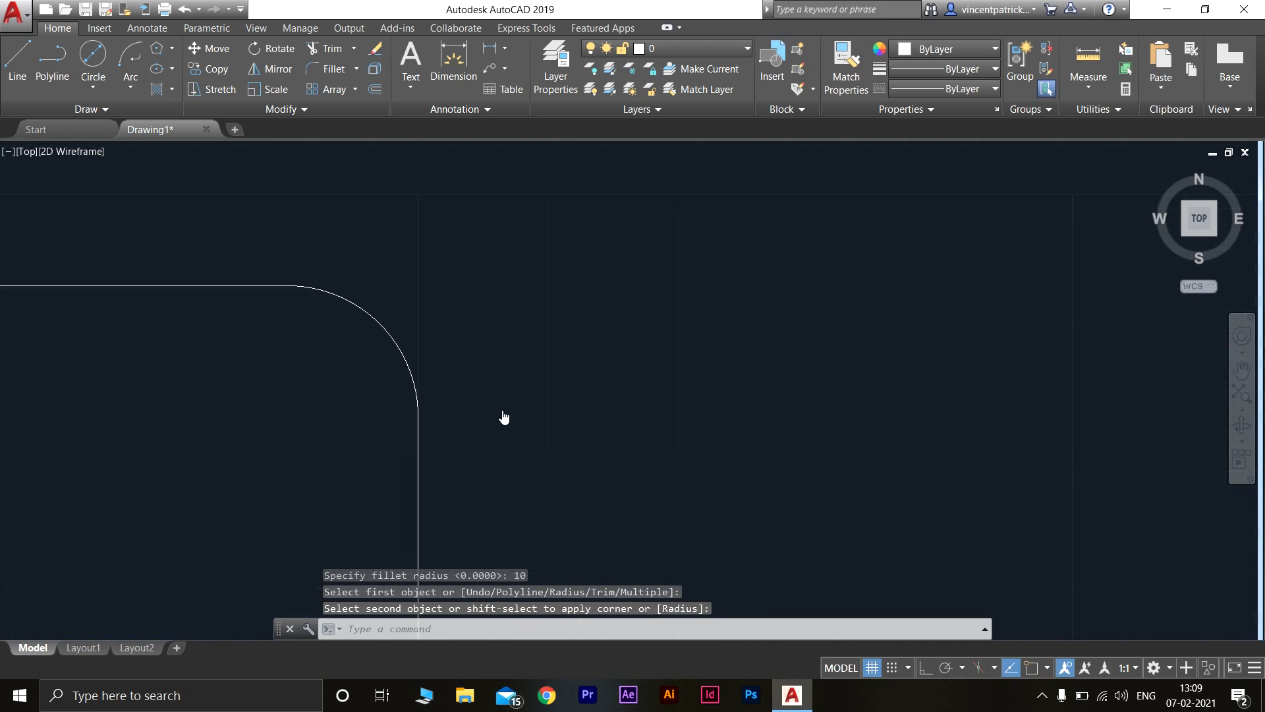
{"action": "scroll", "coordinate": [376, 271], "scroll_direction": "up", "scroll_amount": 2}
{"action": "scroll", "coordinate": [387, 275], "scroll_direction": "down", "scroll_amount": 3}
{"action": "middle_click_drag", "start_coordinate": [387, 274], "coordinate": [437, 282]}
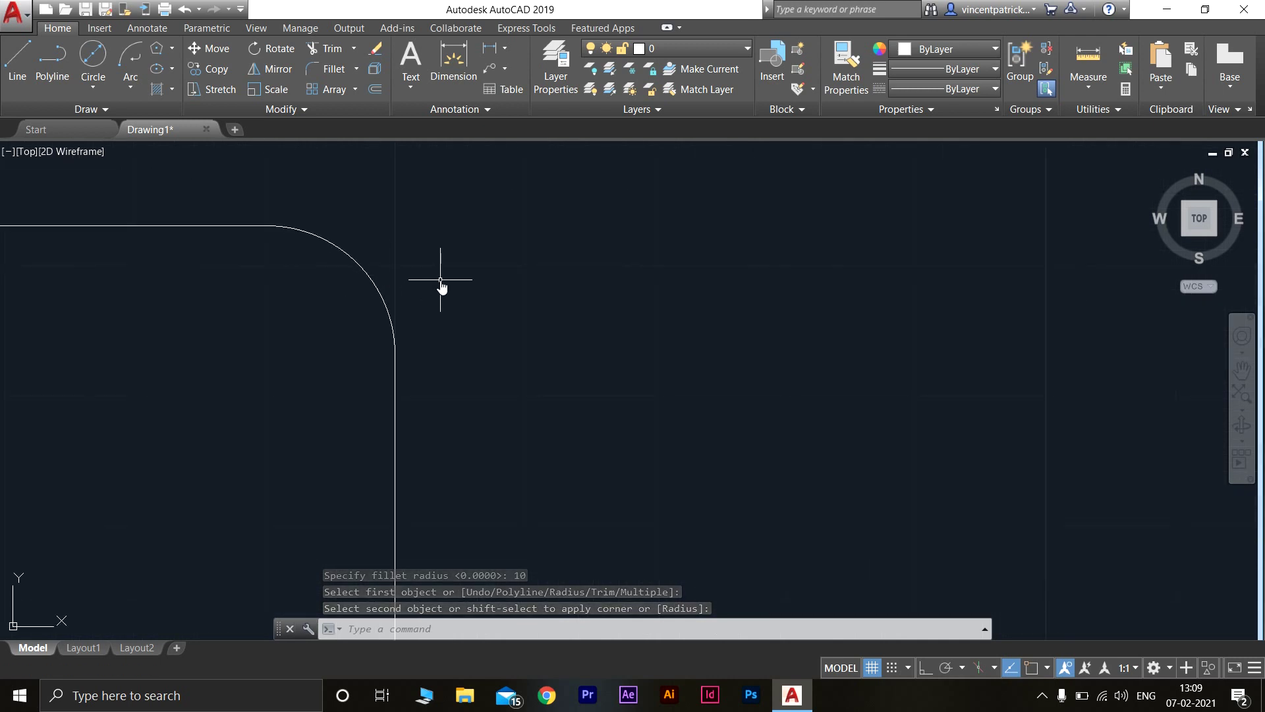
{"action": "scroll", "coordinate": [442, 283], "scroll_direction": "down", "scroll_amount": 1}
{"action": "scroll", "coordinate": [494, 344], "scroll_direction": "down", "scroll_amount": 3}
{"action": "scroll", "coordinate": [537, 429], "scroll_direction": "down", "scroll_amount": 2}
{"action": "middle_click_drag", "start_coordinate": [536, 428], "coordinate": [457, 268]}
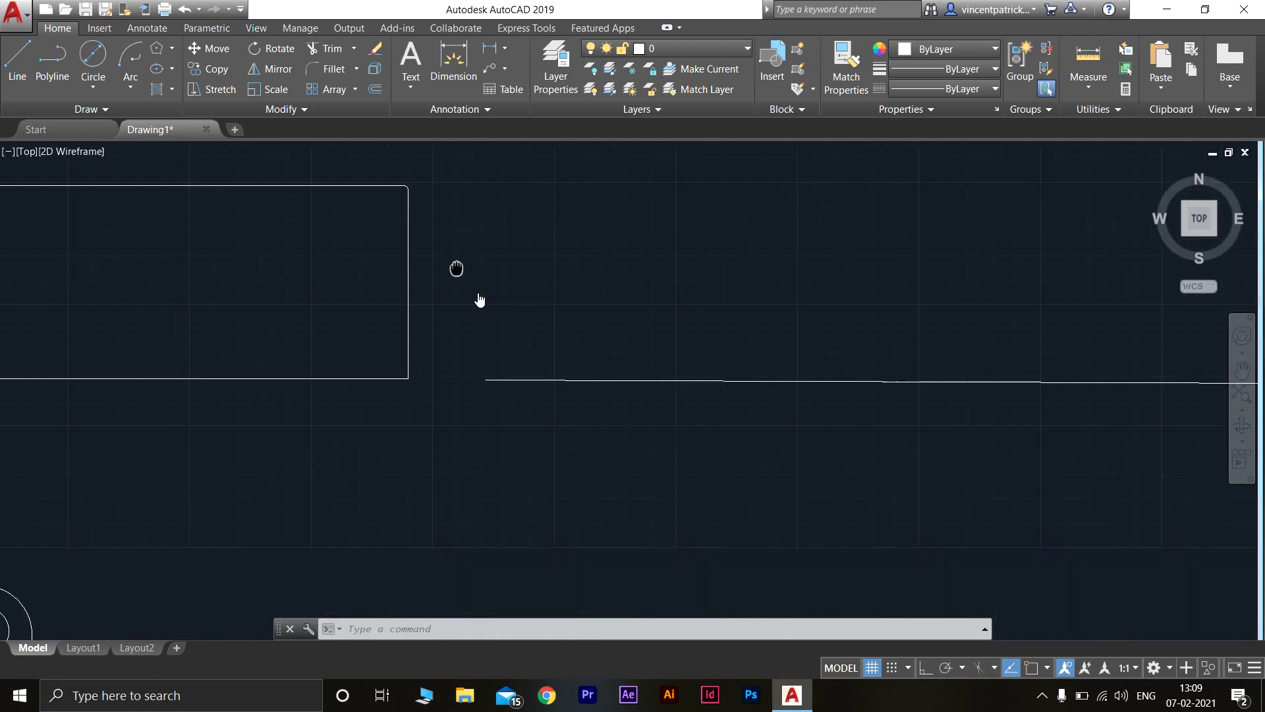
{"action": "scroll", "coordinate": [430, 332], "scroll_direction": "up", "scroll_amount": 5}
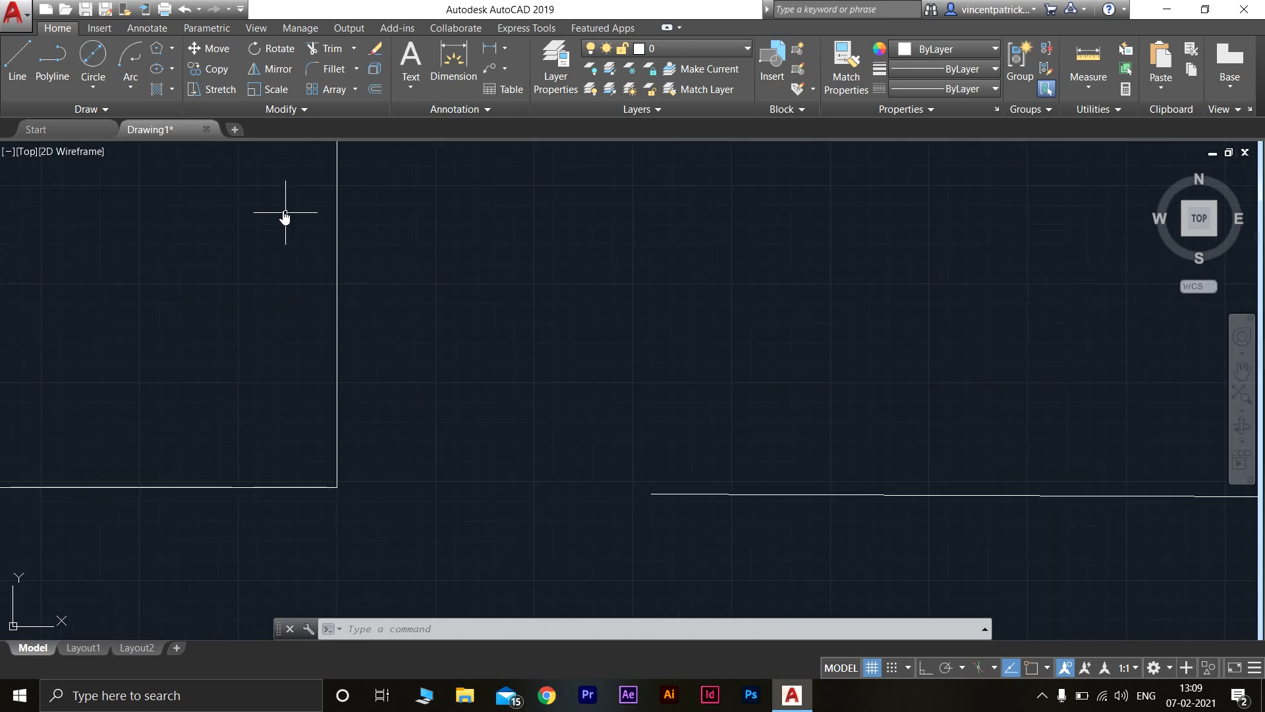
Step: Draw a vertical line from below the long horizontal line to above it
{"action": "scroll", "coordinate": [515, 373], "scroll_direction": "down", "scroll_amount": 10}
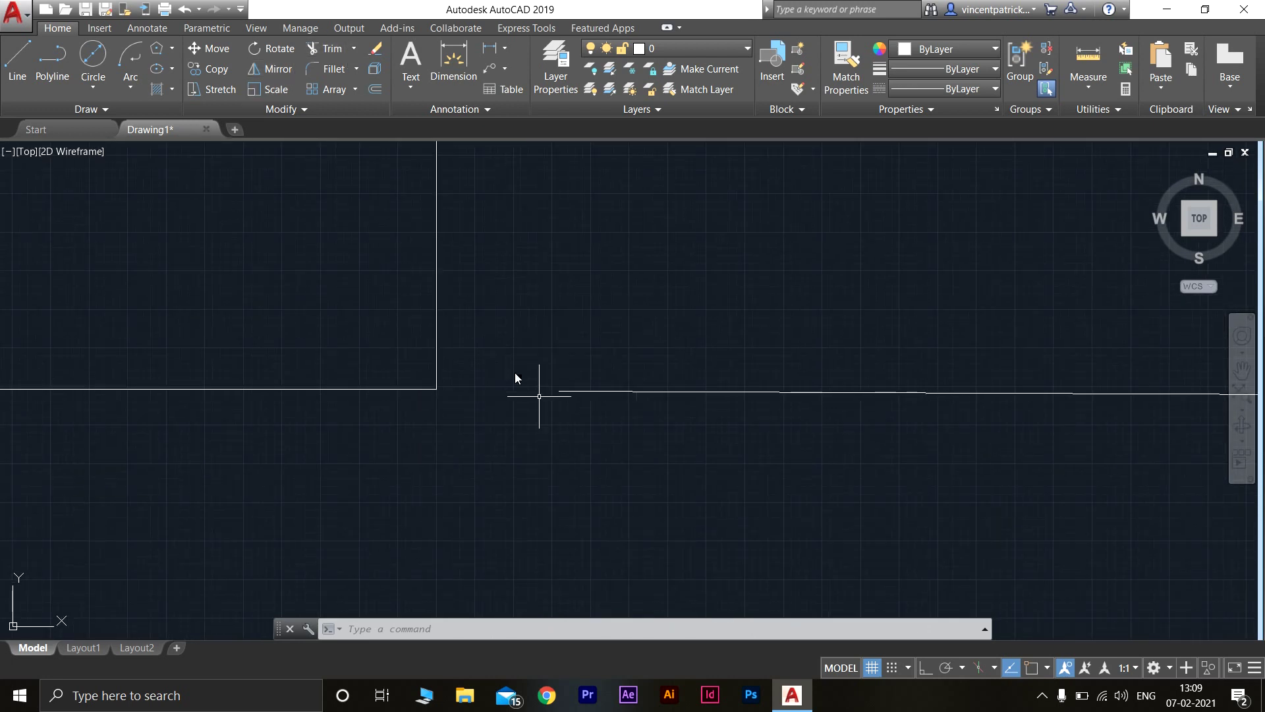
{"action": "left_click", "coordinate": [18, 77]}
{"action": "scroll", "coordinate": [686, 415], "scroll_direction": "down", "scroll_amount": 2}
{"action": "scroll", "coordinate": [664, 424], "scroll_direction": "up", "scroll_amount": 4}
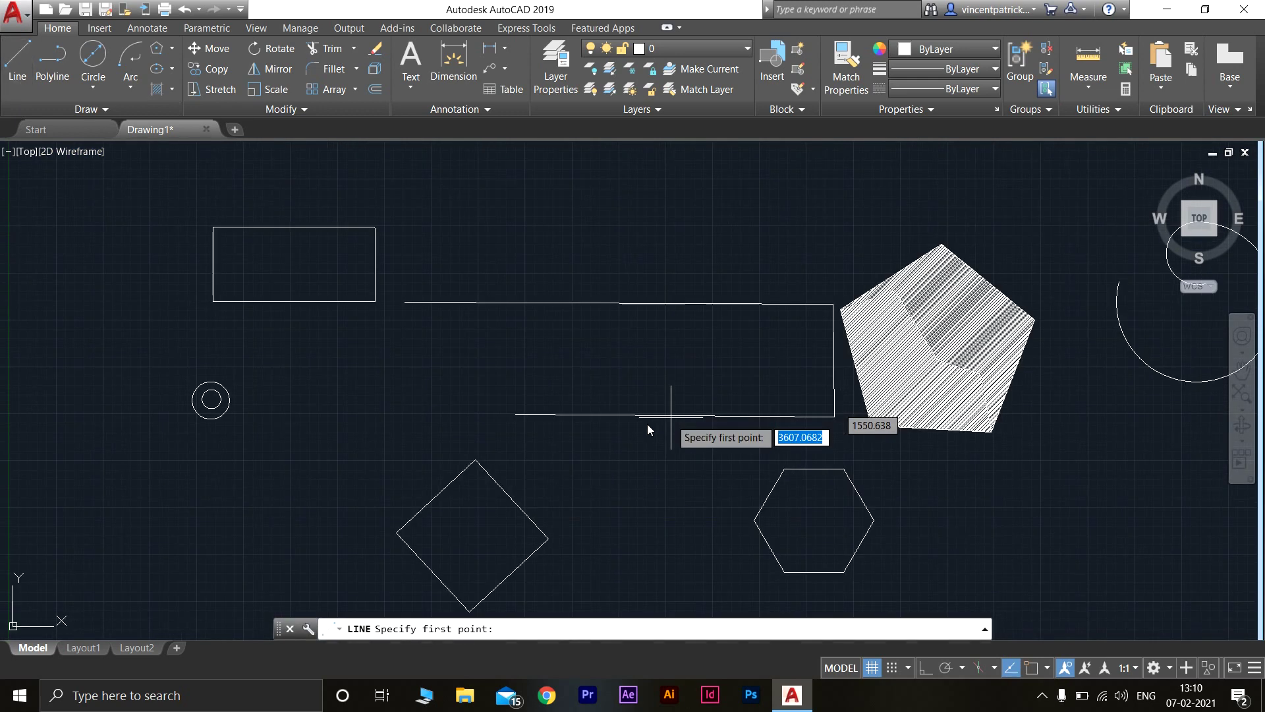
{"action": "left_click", "coordinate": [521, 414]}
{"action": "left_click", "coordinate": [520, 249]}
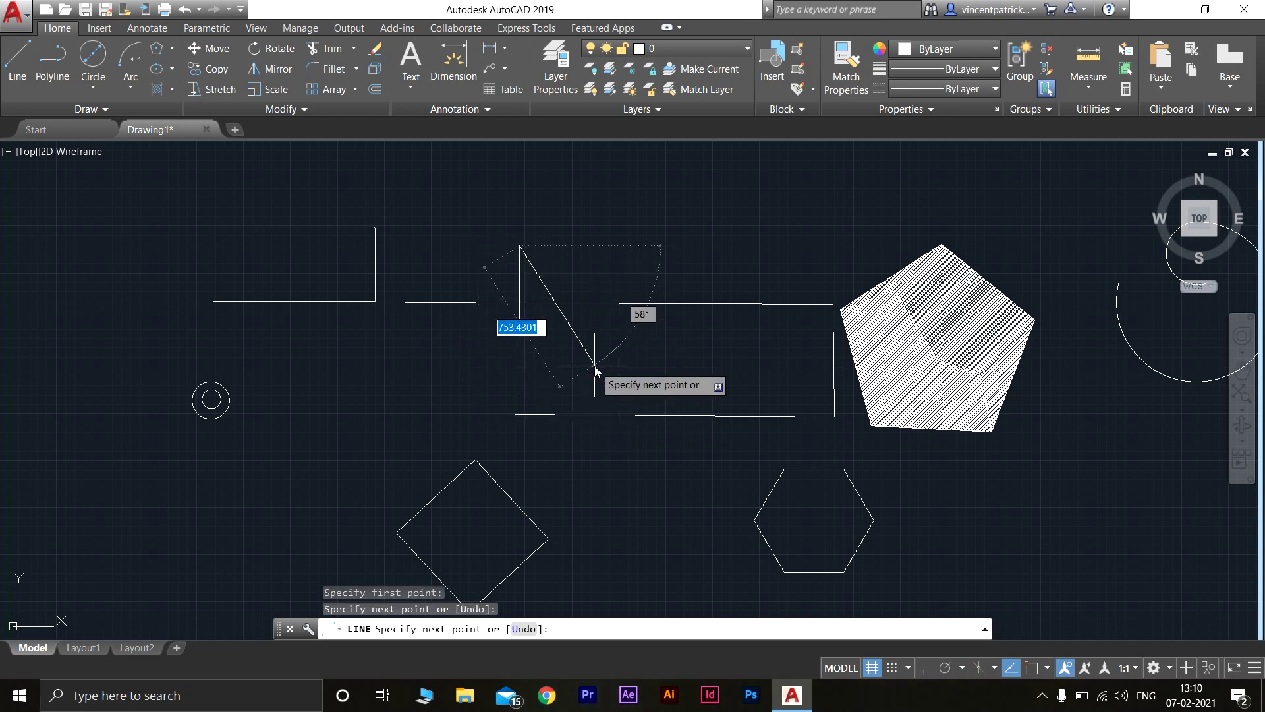
{"action": "key", "text": "Return"}
Step: Select the new vertical line and pick two more spots near the crossing
{"action": "scroll", "coordinate": [675, 321], "scroll_direction": "down", "scroll_amount": 4}
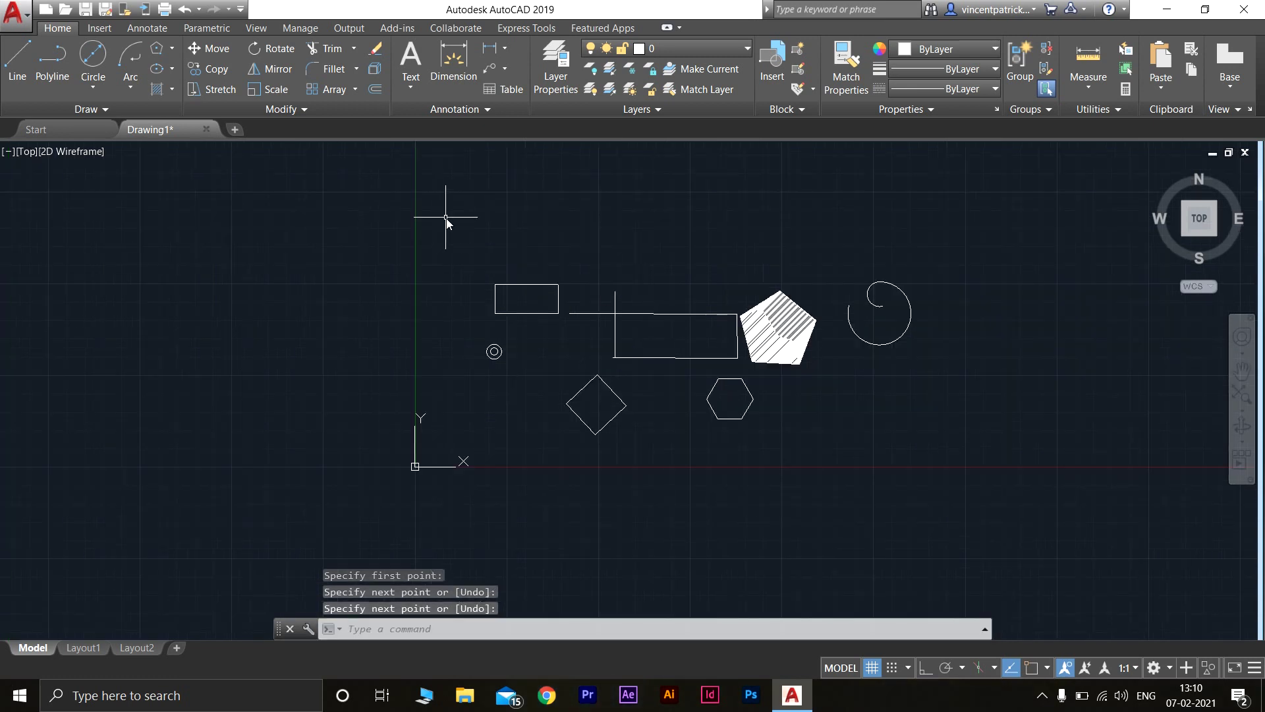
{"action": "scroll", "coordinate": [527, 309], "scroll_direction": "up", "scroll_amount": 6}
{"action": "middle_click_drag", "start_coordinate": [932, 339], "coordinate": [782, 448]}
{"action": "scroll", "coordinate": [738, 408], "scroll_direction": "up", "scroll_amount": 5}
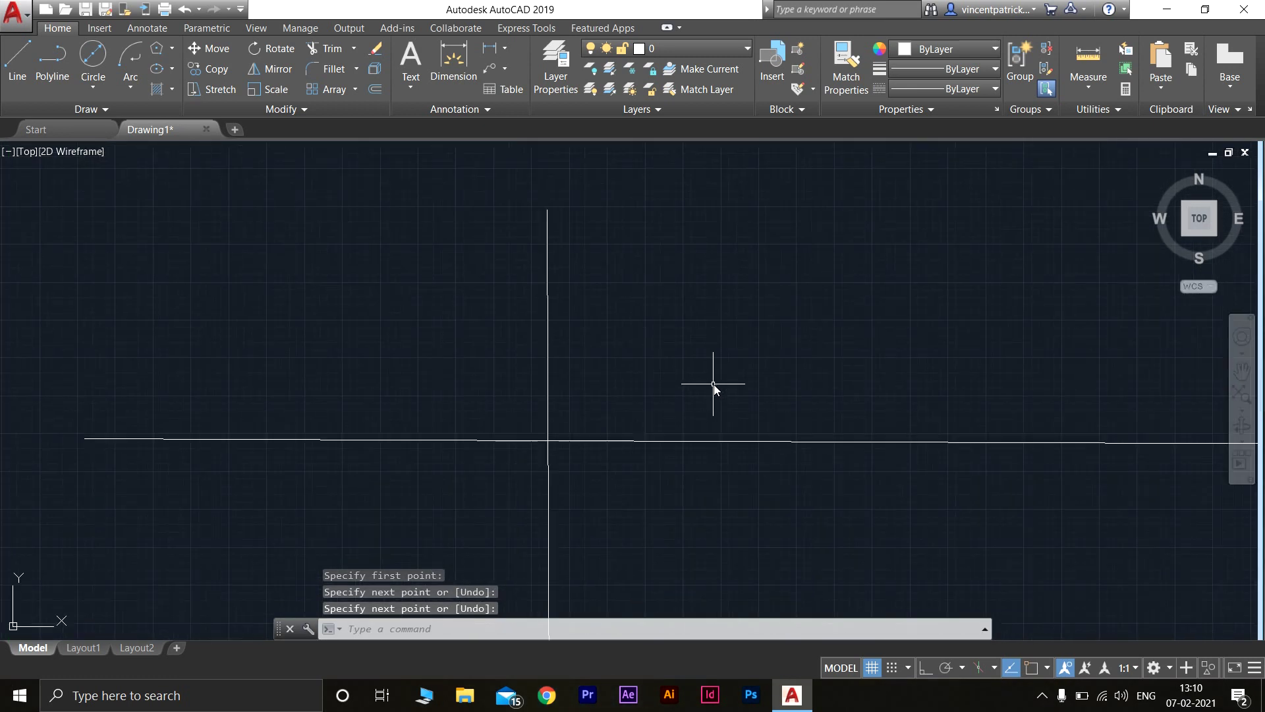
{"action": "left_click", "coordinate": [548, 314]}
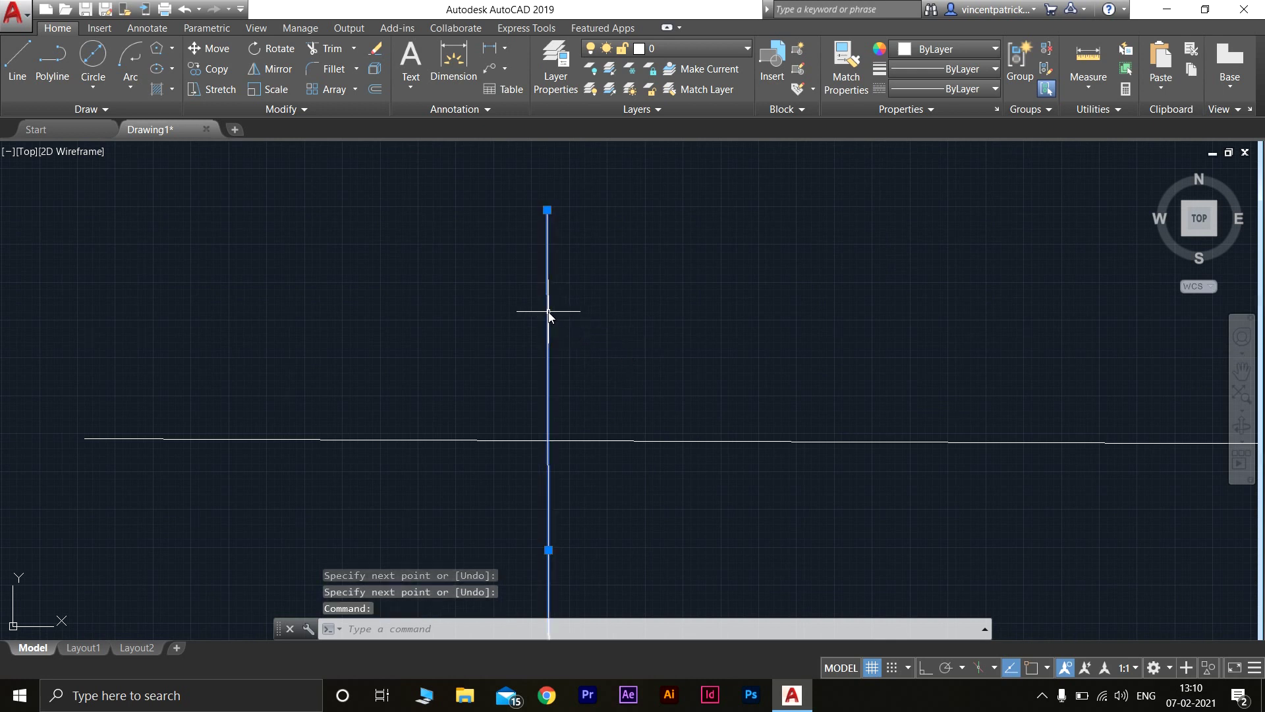
{"action": "left_click", "coordinate": [388, 304]}
{"action": "left_click", "coordinate": [367, 175]}
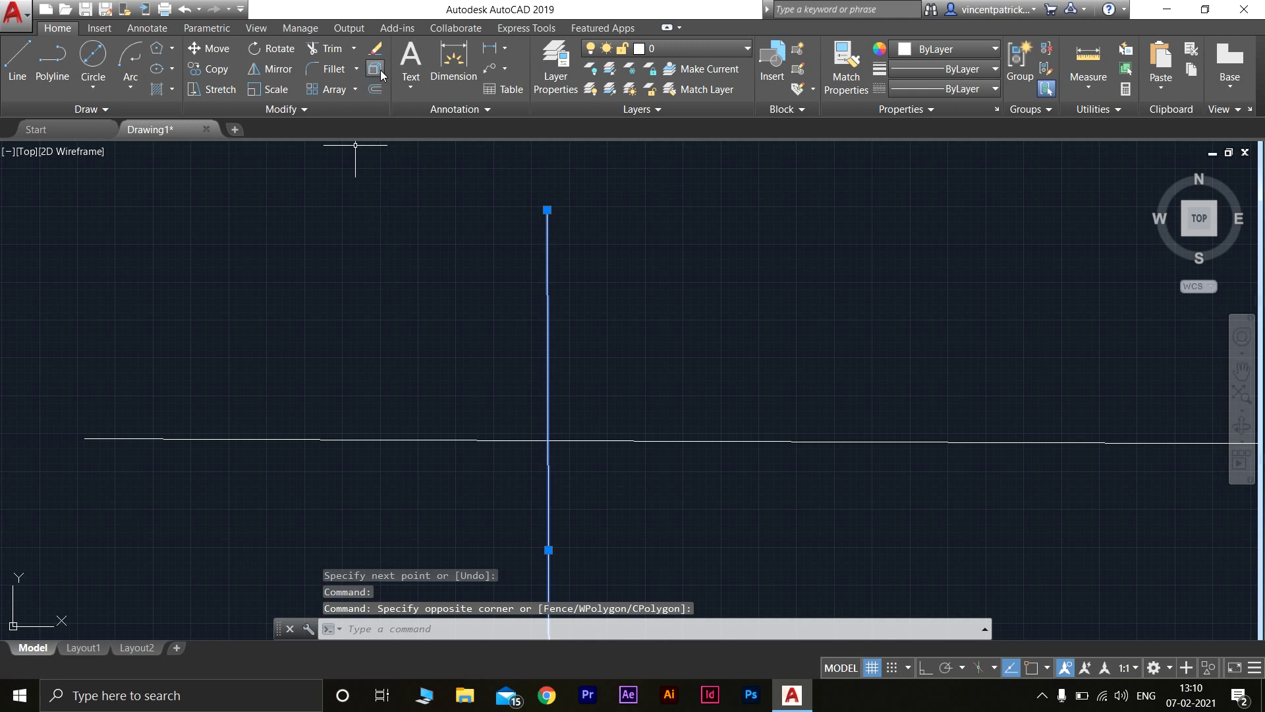
{"action": "left_click", "coordinate": [354, 49]}
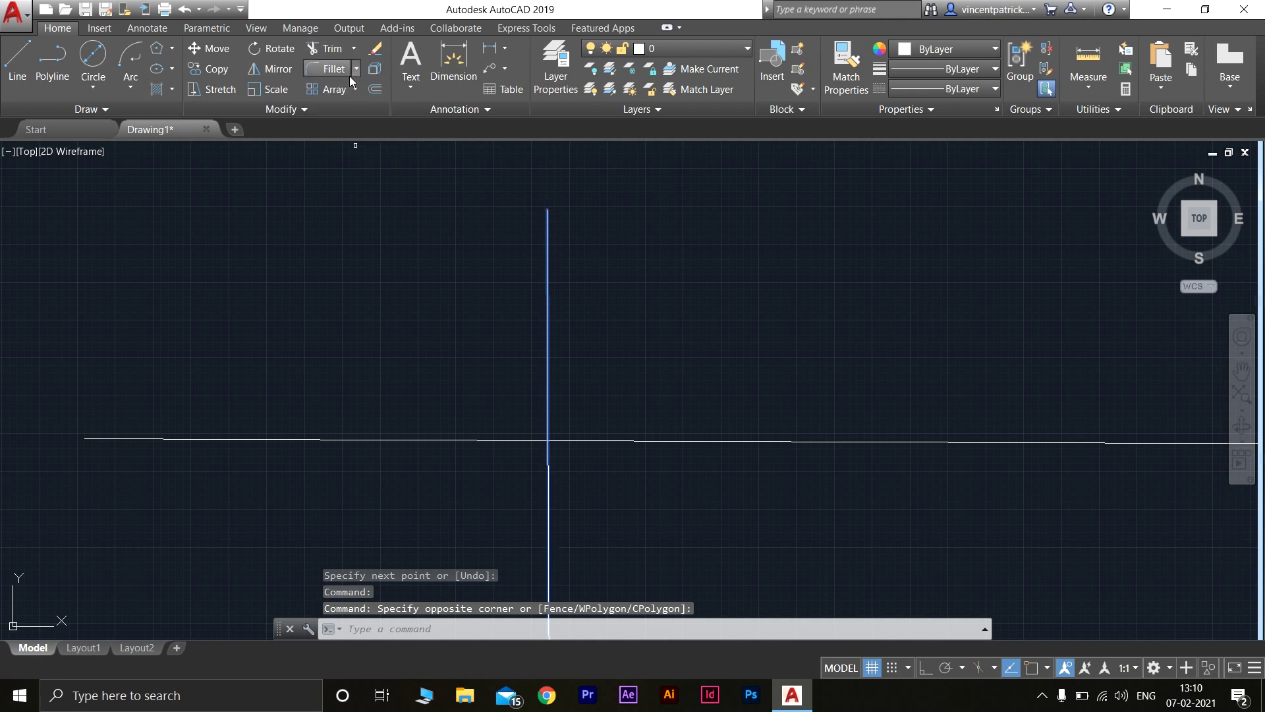
Step: Trim the horizontal top line back to the vertical line, removing its left stretch
{"action": "scroll", "coordinate": [769, 504], "scroll_direction": "down", "scroll_amount": 2}
{"action": "middle_click_drag", "start_coordinate": [770, 504], "coordinate": [584, 443]}
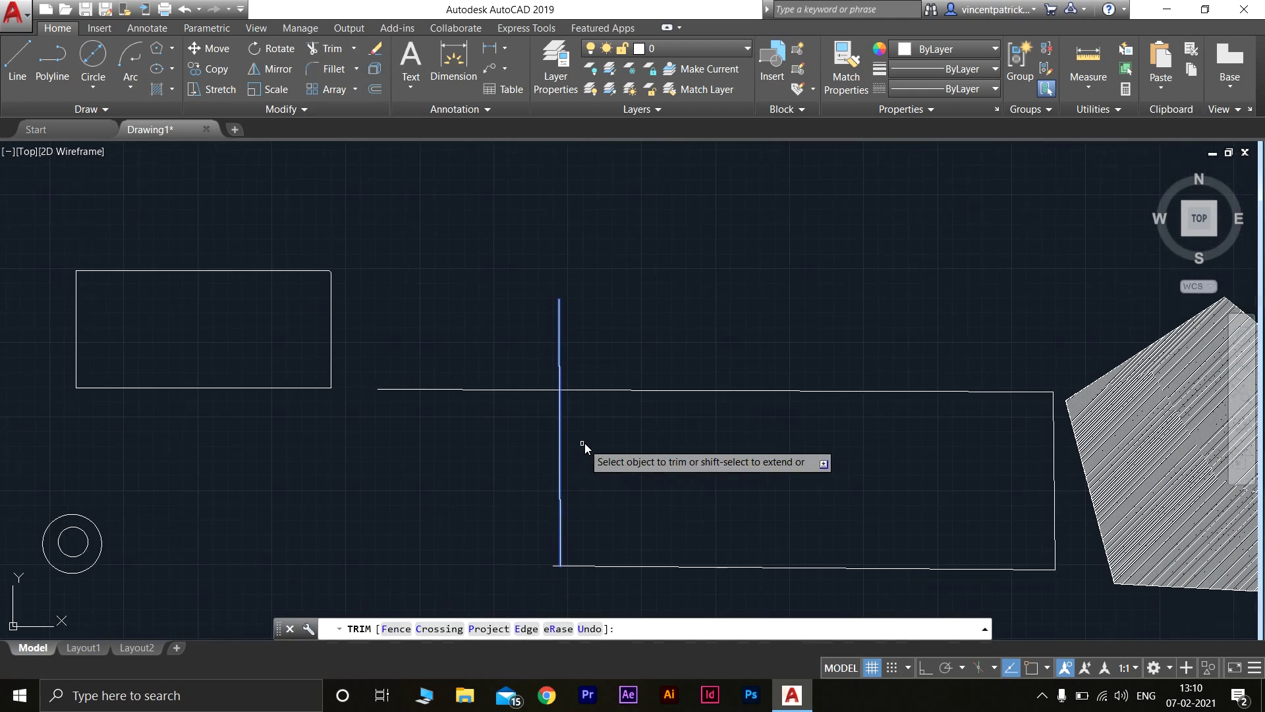
{"action": "scroll", "coordinate": [584, 443], "scroll_direction": "up", "scroll_amount": 2}
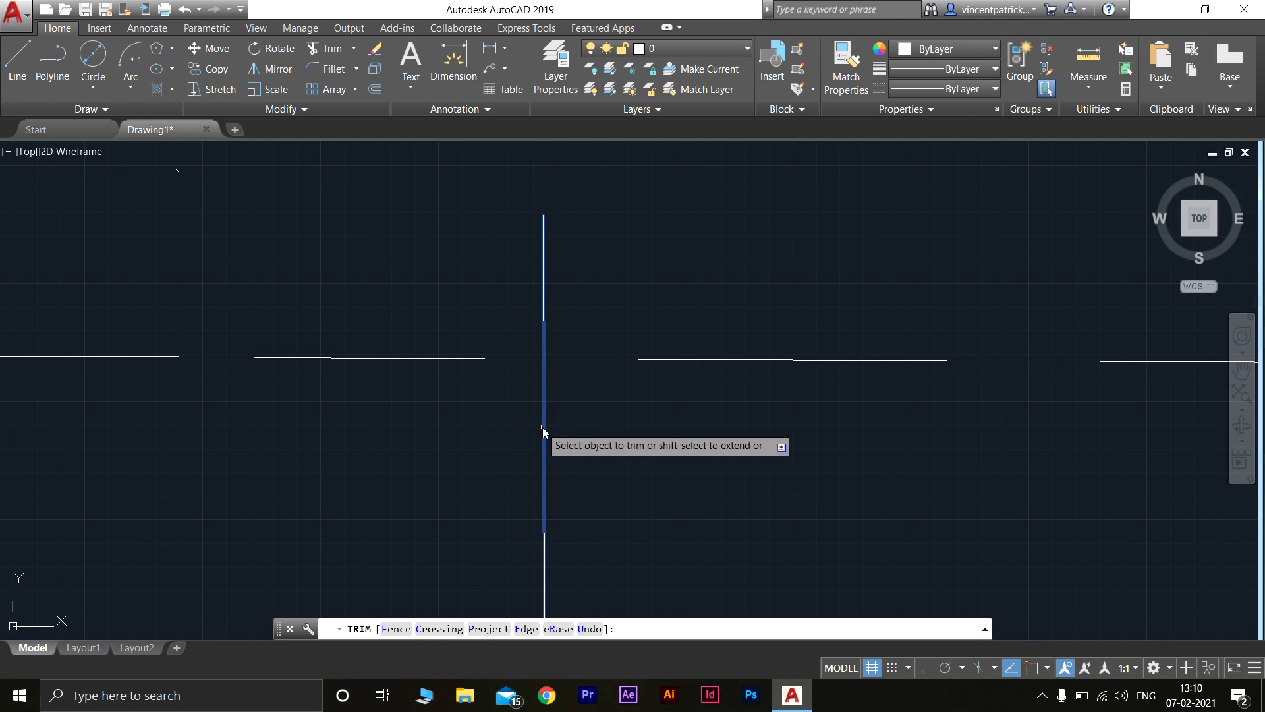
{"action": "key", "text": "Escape"}
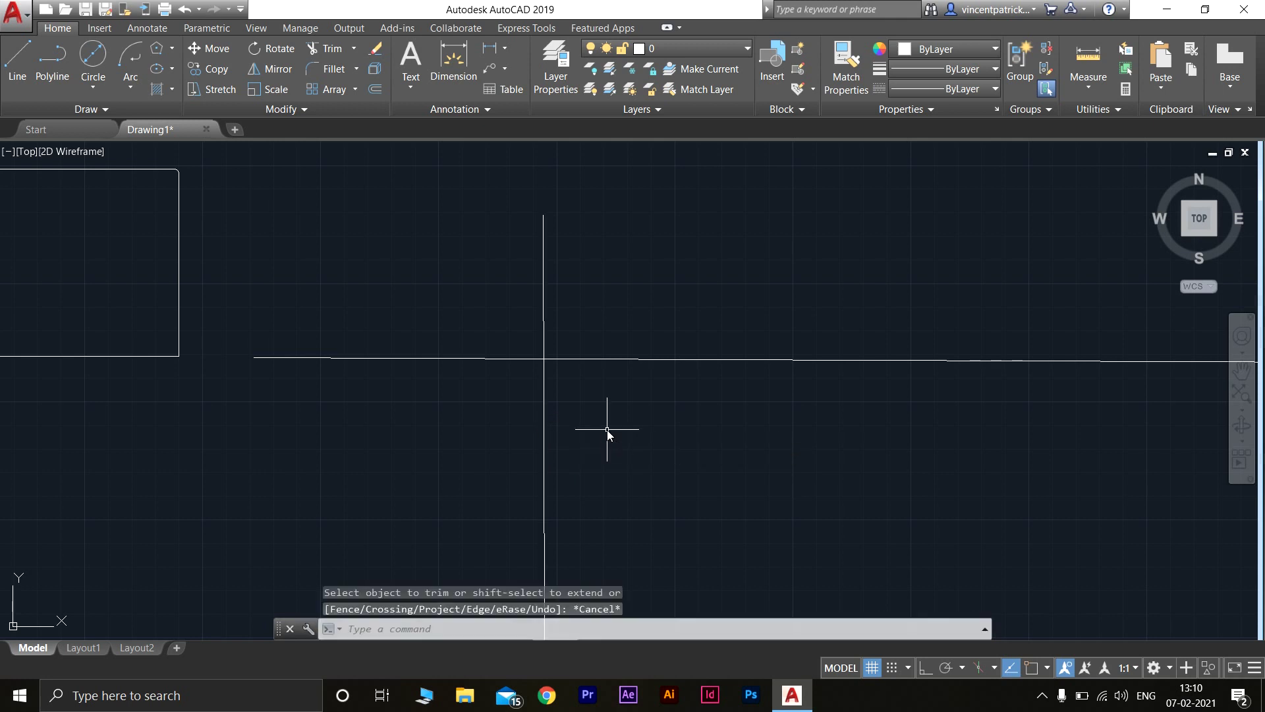
{"action": "left_click", "coordinate": [341, 50]}
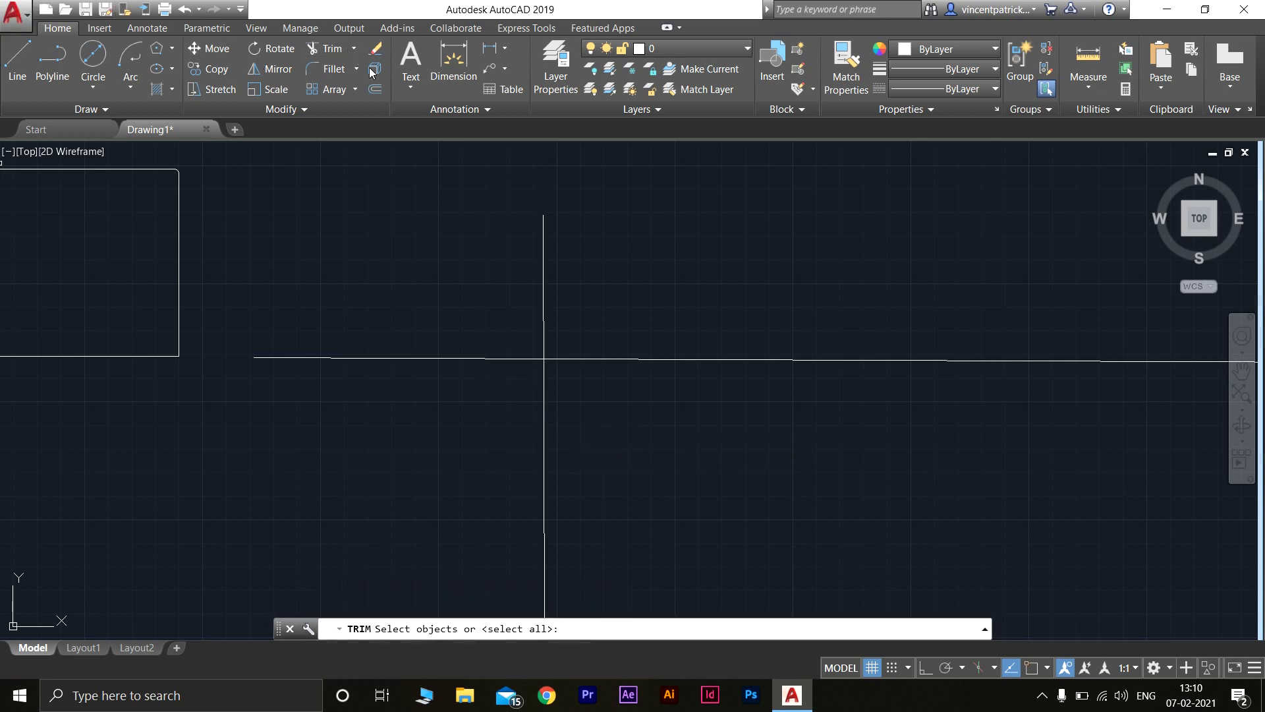
{"action": "left_click", "coordinate": [546, 424]}
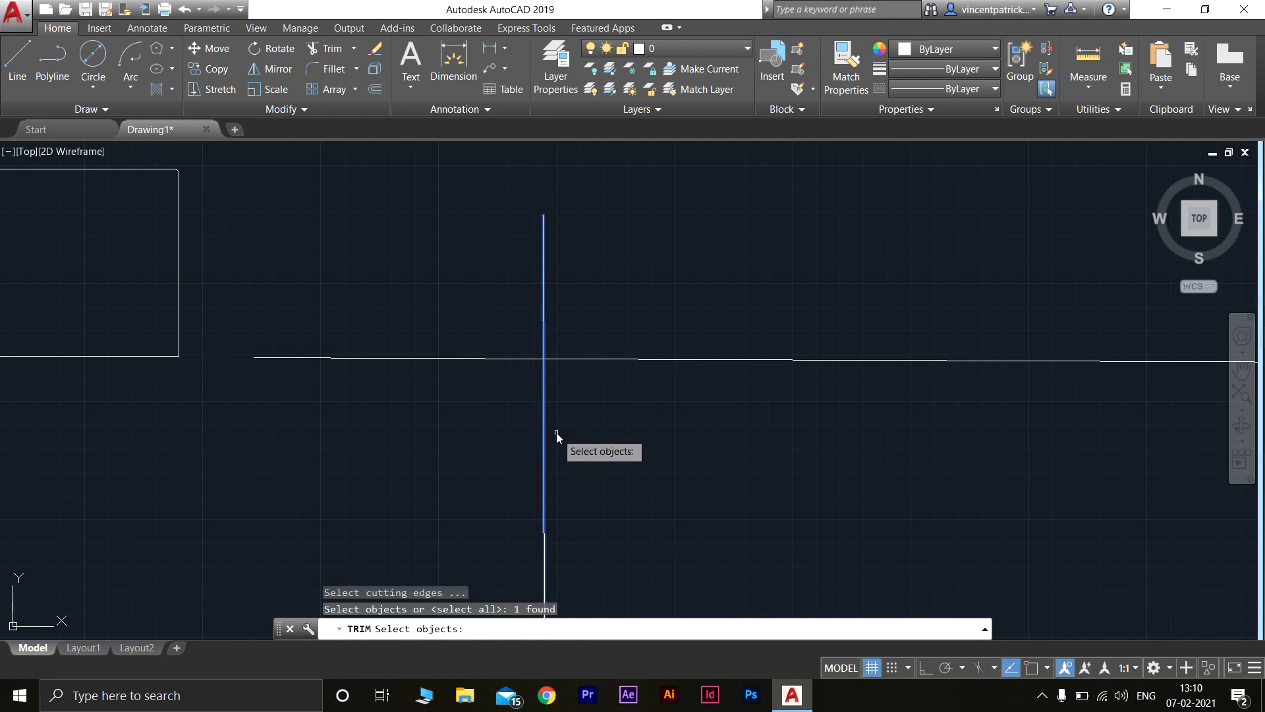
{"action": "key", "text": "Return"}
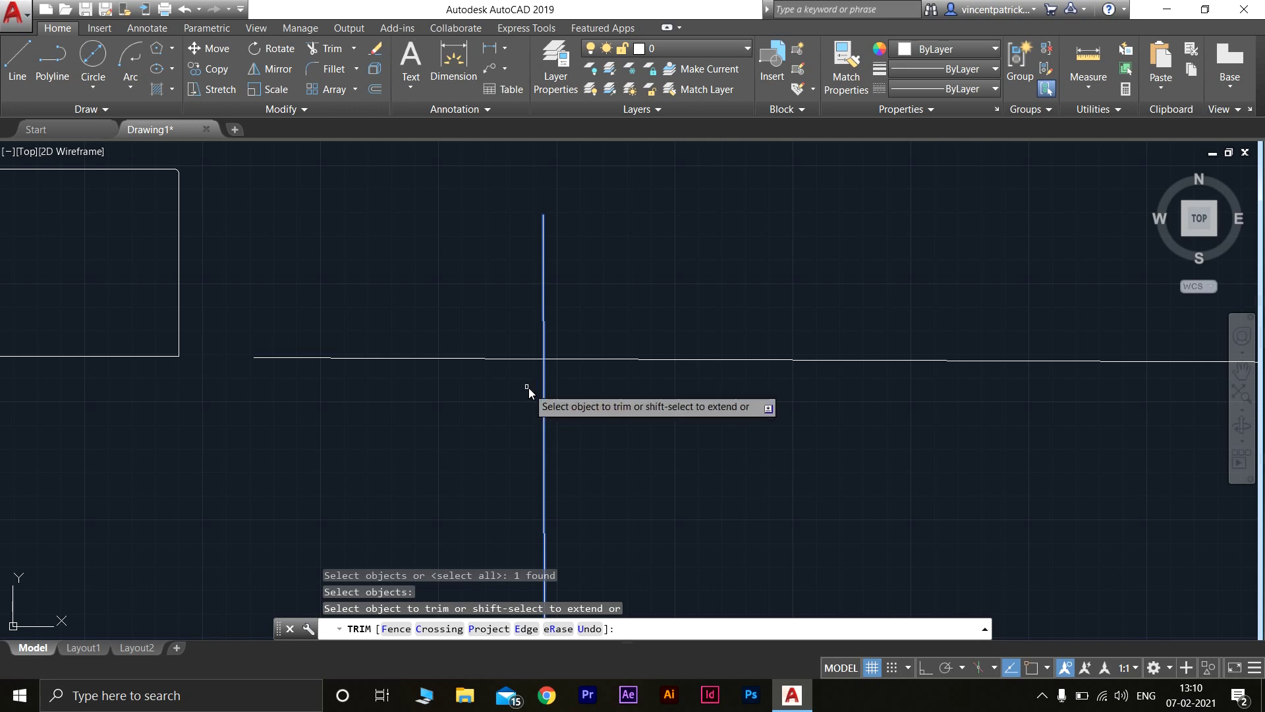
{"action": "left_click", "coordinate": [505, 360]}
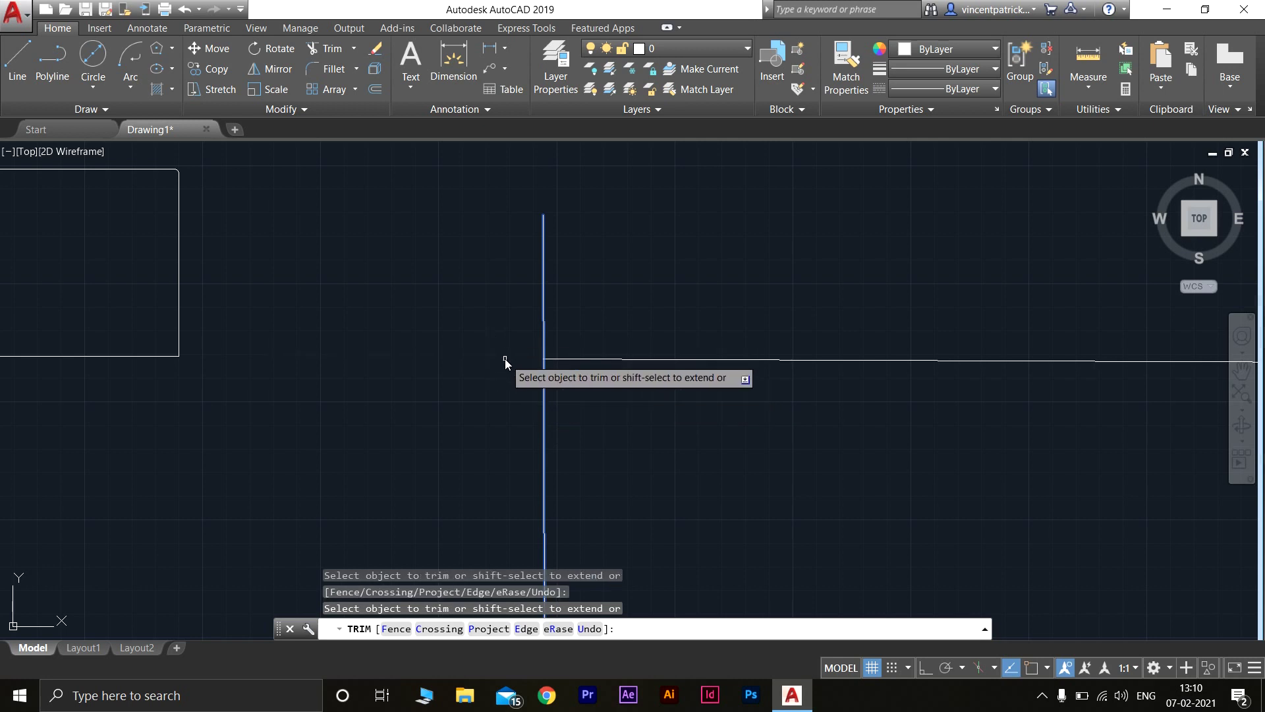
{"action": "key", "text": "Return"}
{"action": "scroll", "coordinate": [533, 359], "scroll_direction": "down", "scroll_amount": 1}
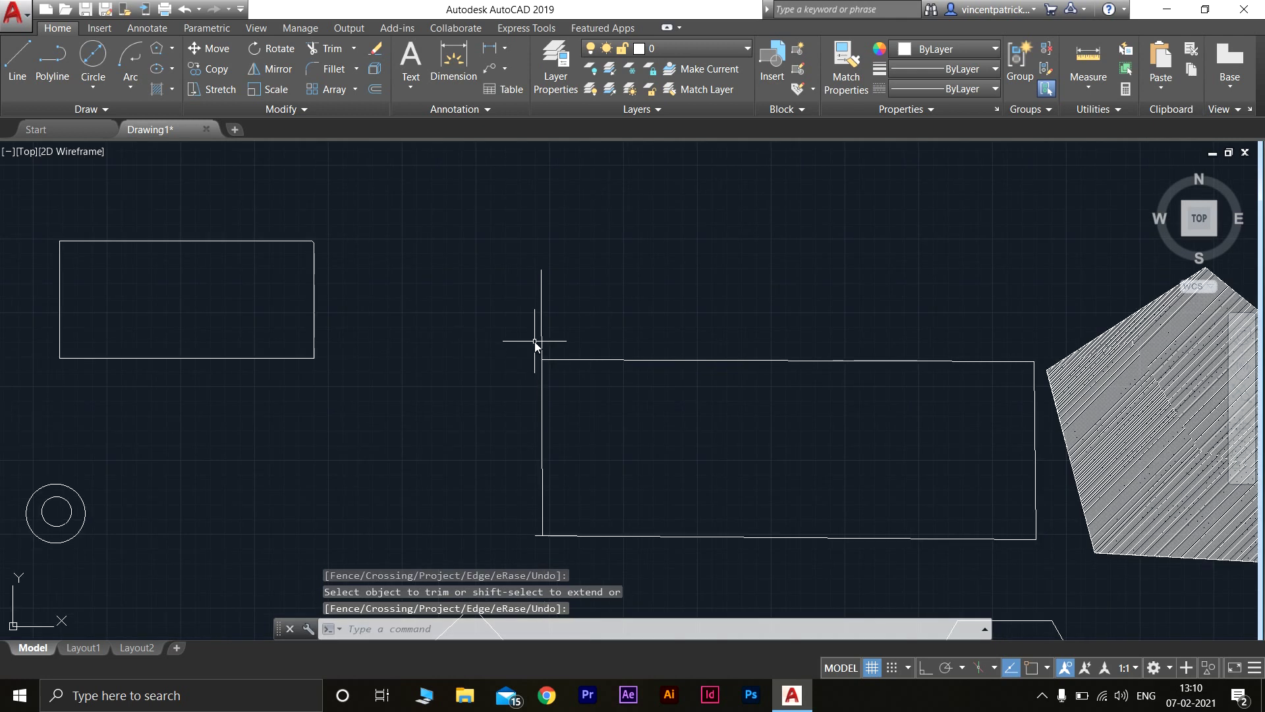
{"action": "scroll", "coordinate": [535, 342], "scroll_direction": "down", "scroll_amount": 2}
Step: Place a vertical 396.27 dimension to the left of the rectangle's left edge
{"action": "mouse_move", "coordinate": [554, 358]}
{"action": "middle_mouse_down"}
{"action": "mouse_move", "coordinate": [282, 273]}
{"action": "mouse_move", "coordinate": [251, 309]}
{"action": "middle_mouse_up"}
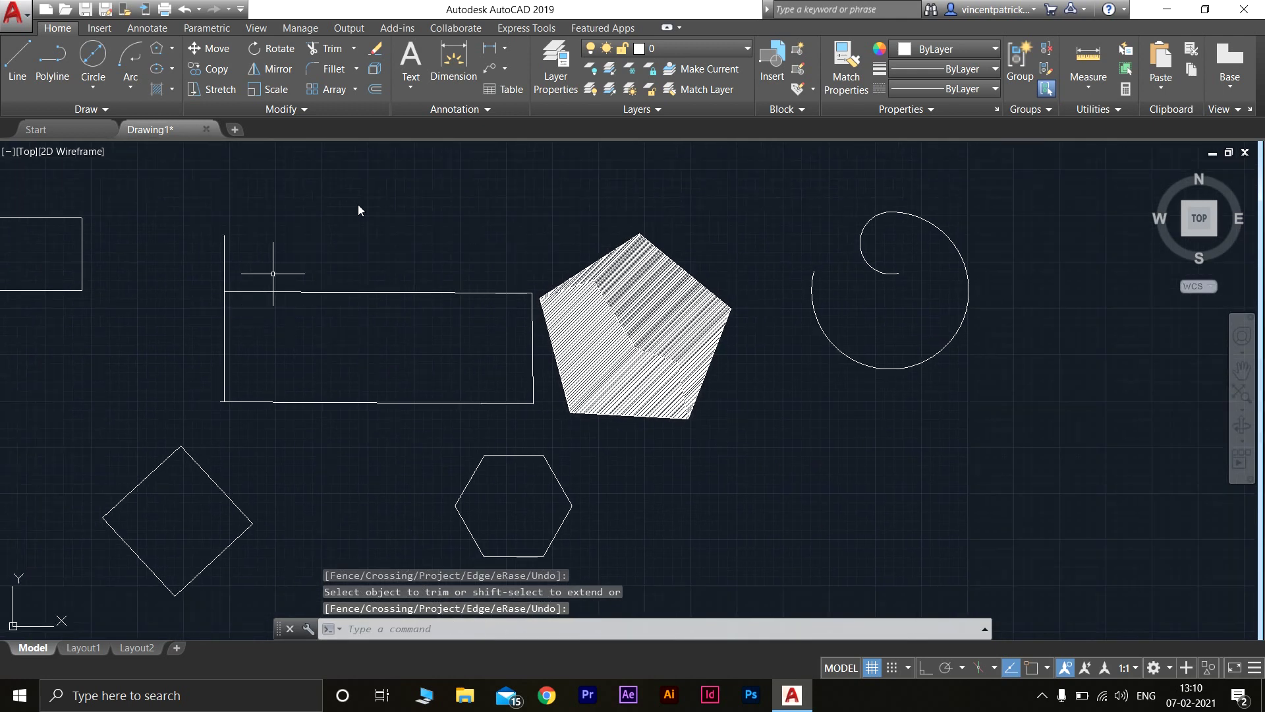
{"action": "left_click", "coordinate": [452, 68]}
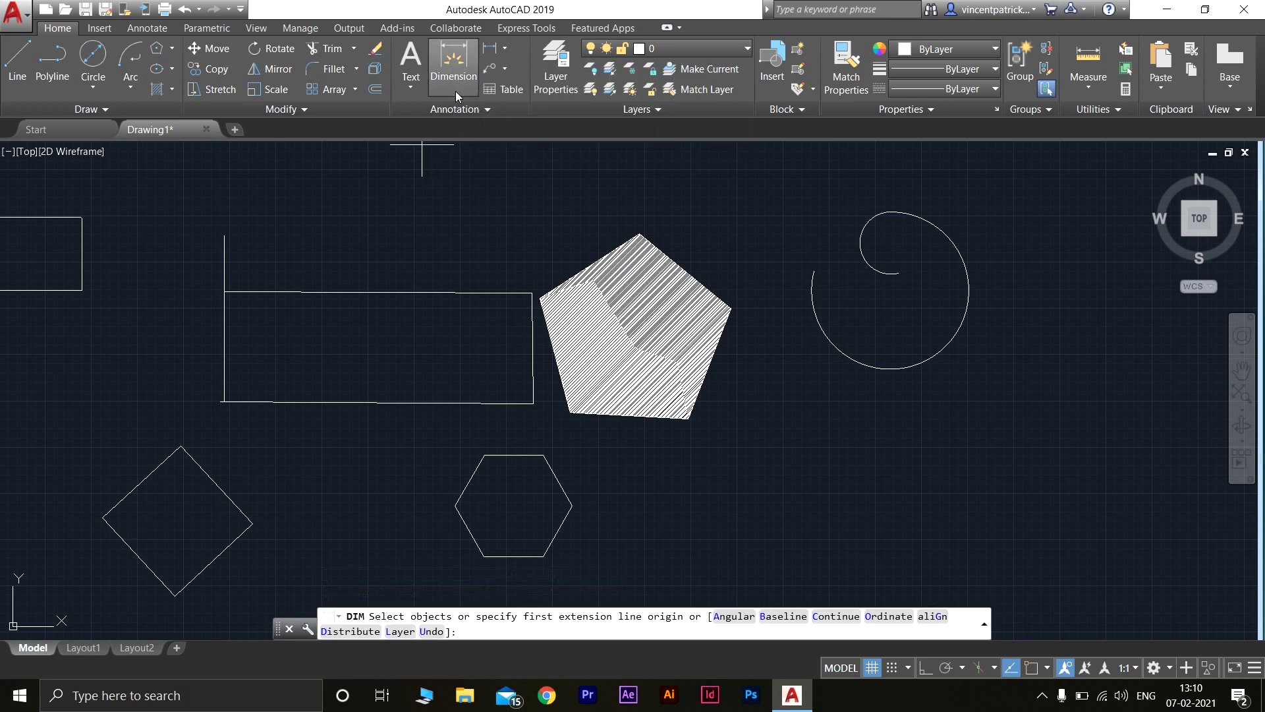
{"action": "scroll", "coordinate": [225, 396], "scroll_direction": "down", "scroll_amount": 3}
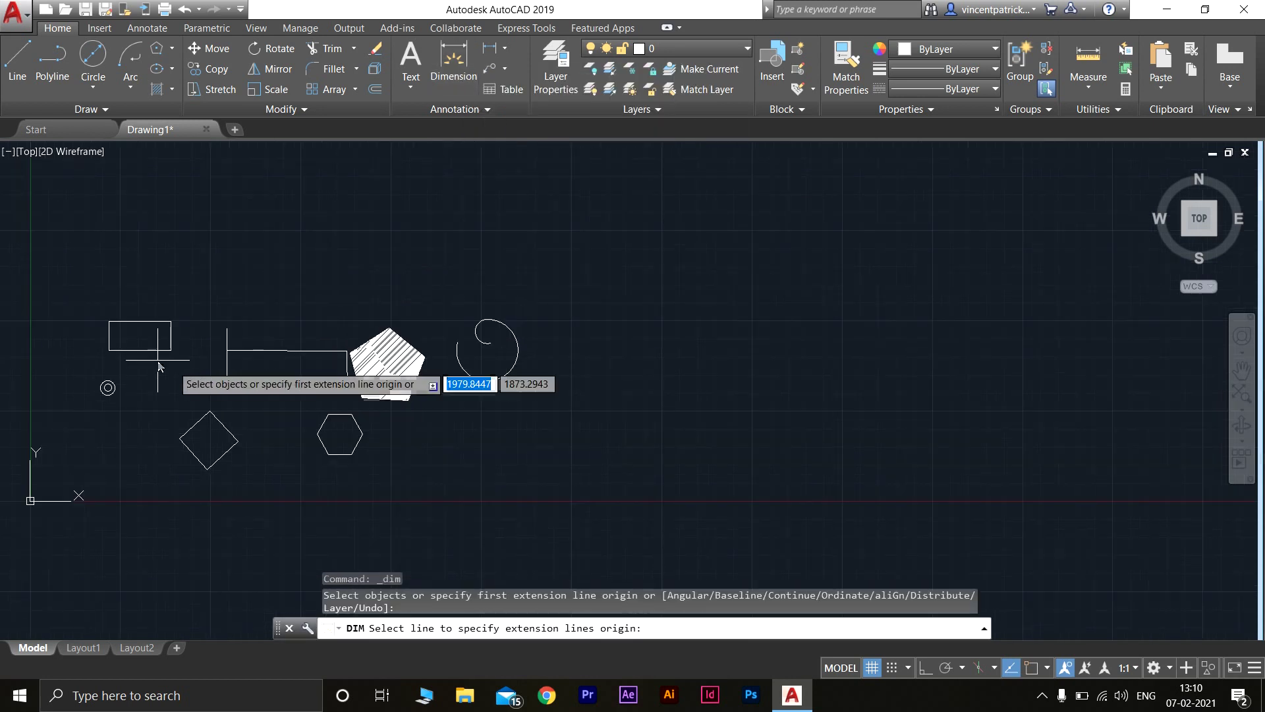
{"action": "scroll", "coordinate": [224, 366], "scroll_direction": "up", "scroll_amount": 3}
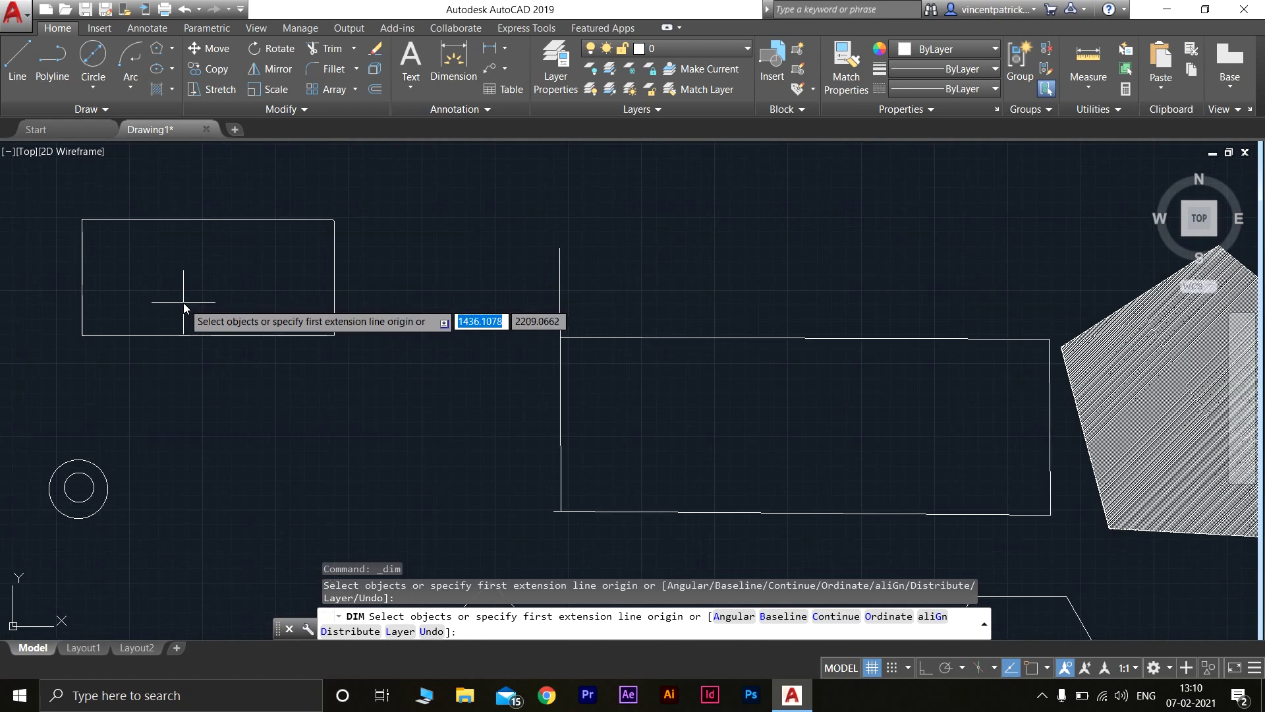
{"action": "scroll", "coordinate": [183, 302], "scroll_direction": "up", "scroll_amount": 4}
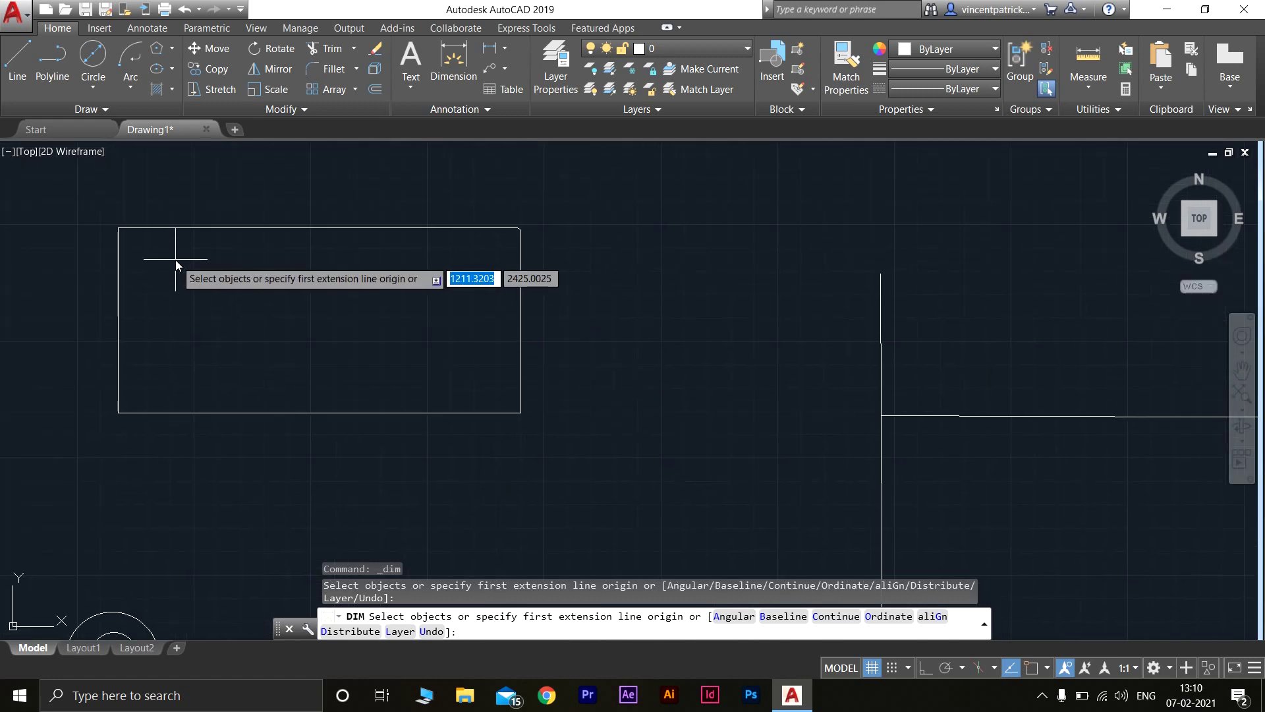
{"action": "left_click", "coordinate": [116, 229]}
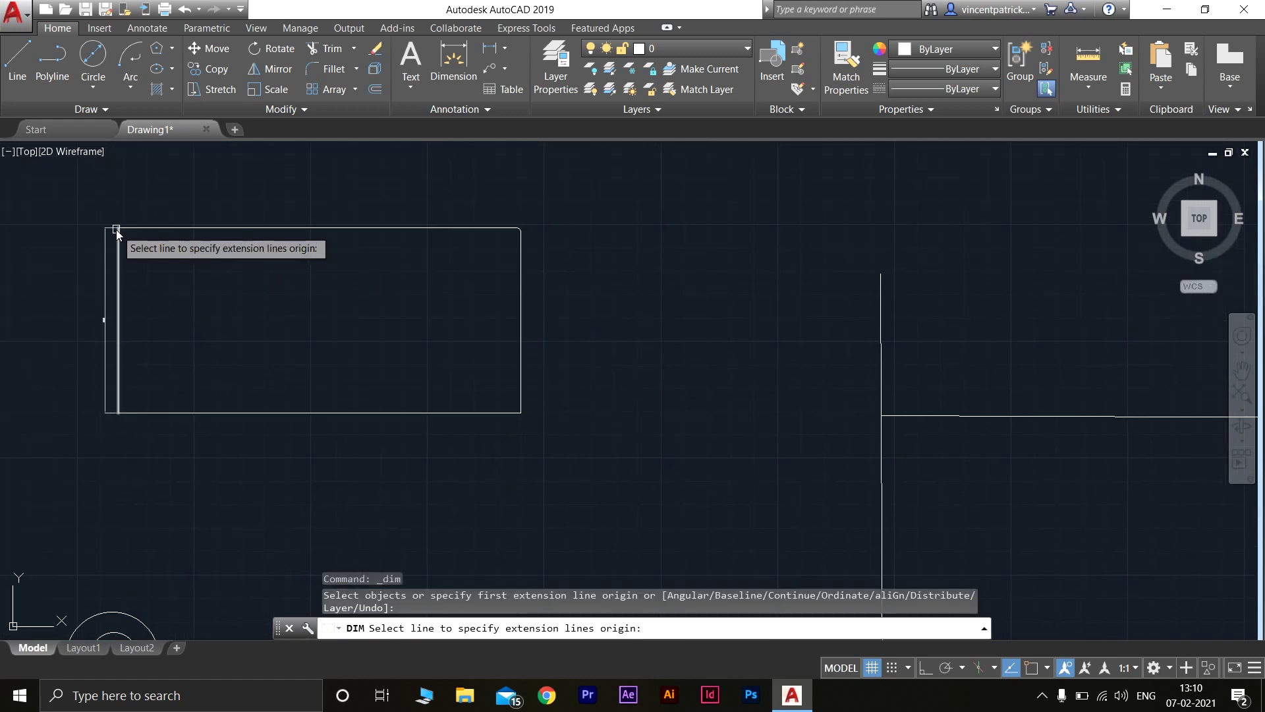
{"action": "left_click", "coordinate": [116, 230]}
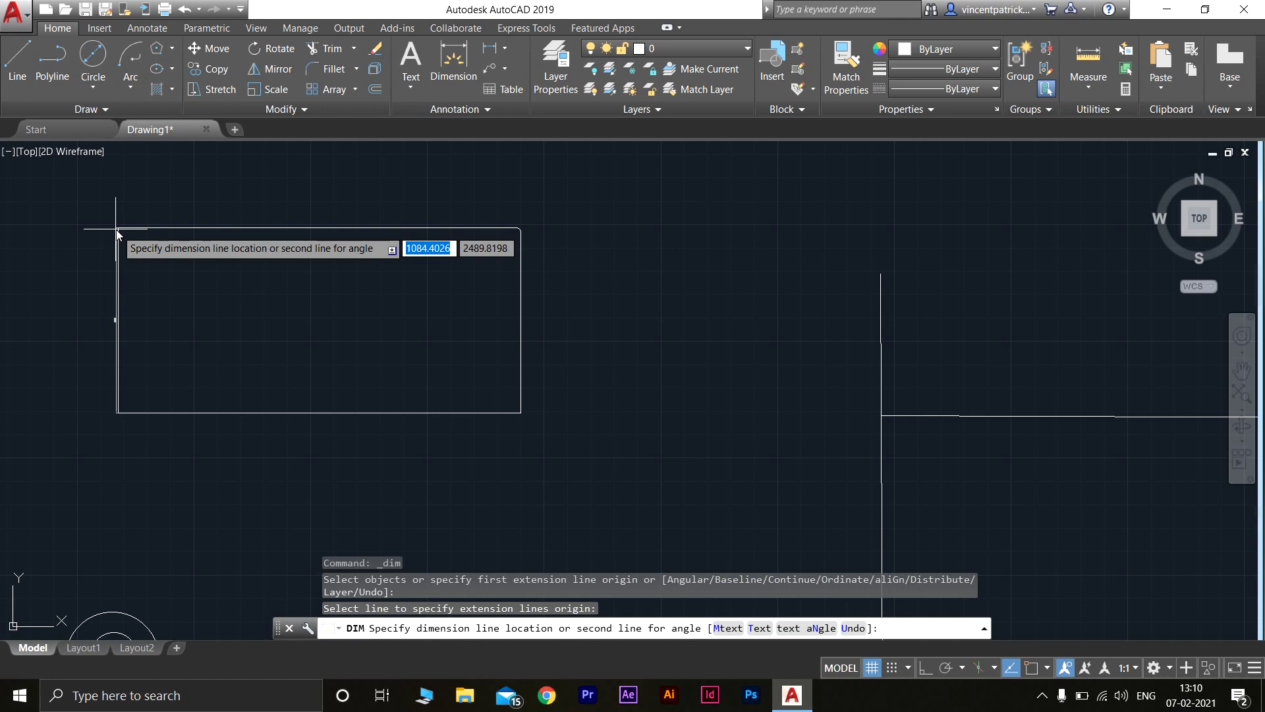
{"action": "left_click", "coordinate": [53, 233]}
{"action": "scroll", "coordinate": [81, 346], "scroll_direction": "up", "scroll_amount": 3}
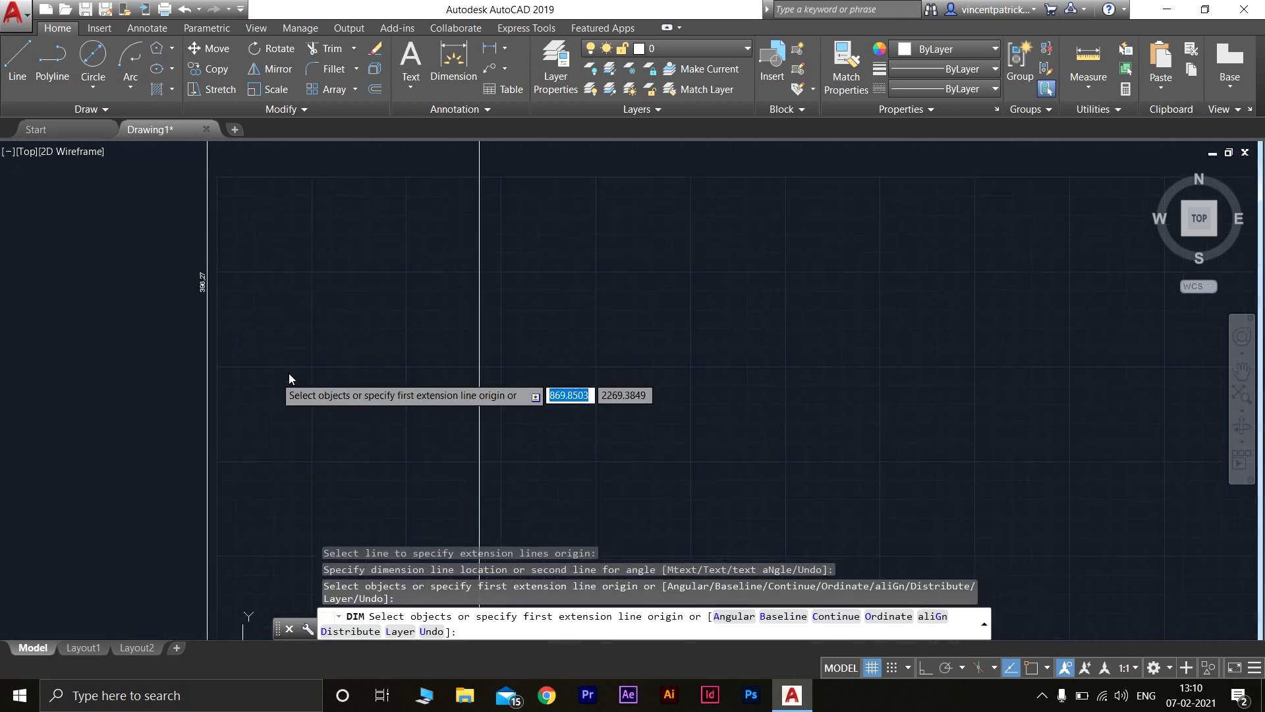
{"action": "scroll", "coordinate": [233, 321], "scroll_direction": "up", "scroll_amount": 3}
{"action": "left_click", "coordinate": [156, 219]}
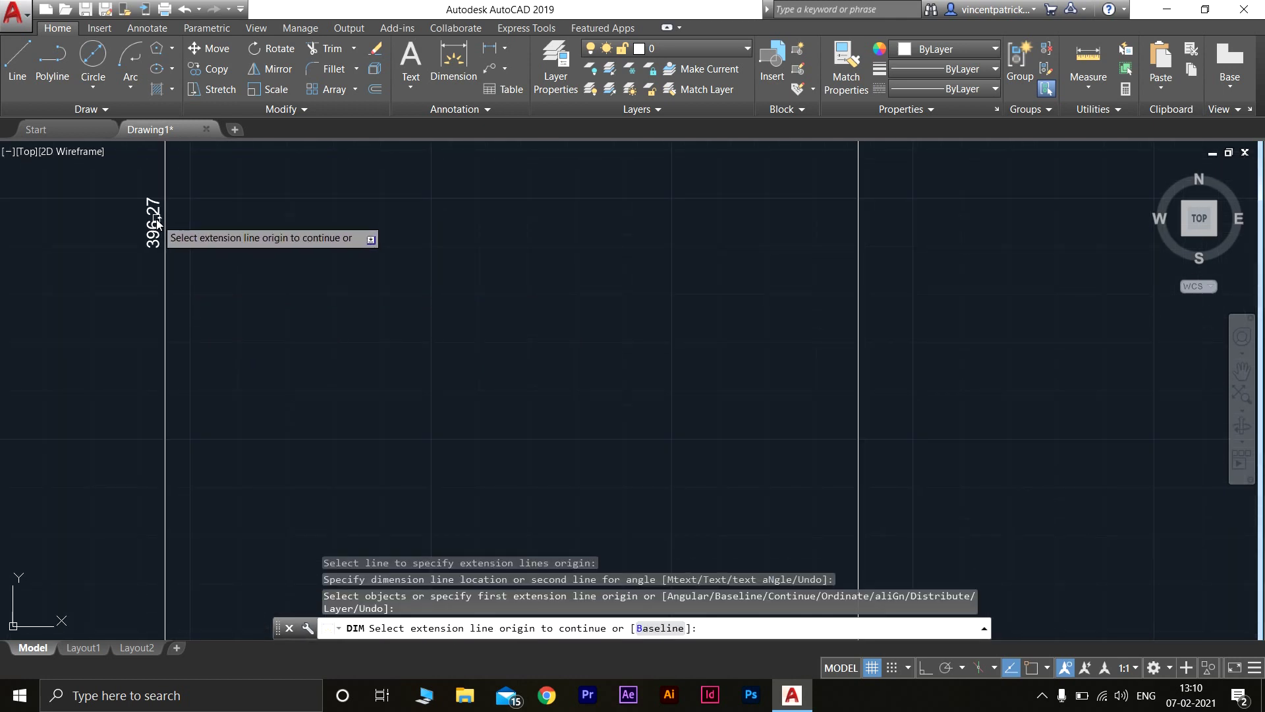
{"action": "key", "text": "Escape"}
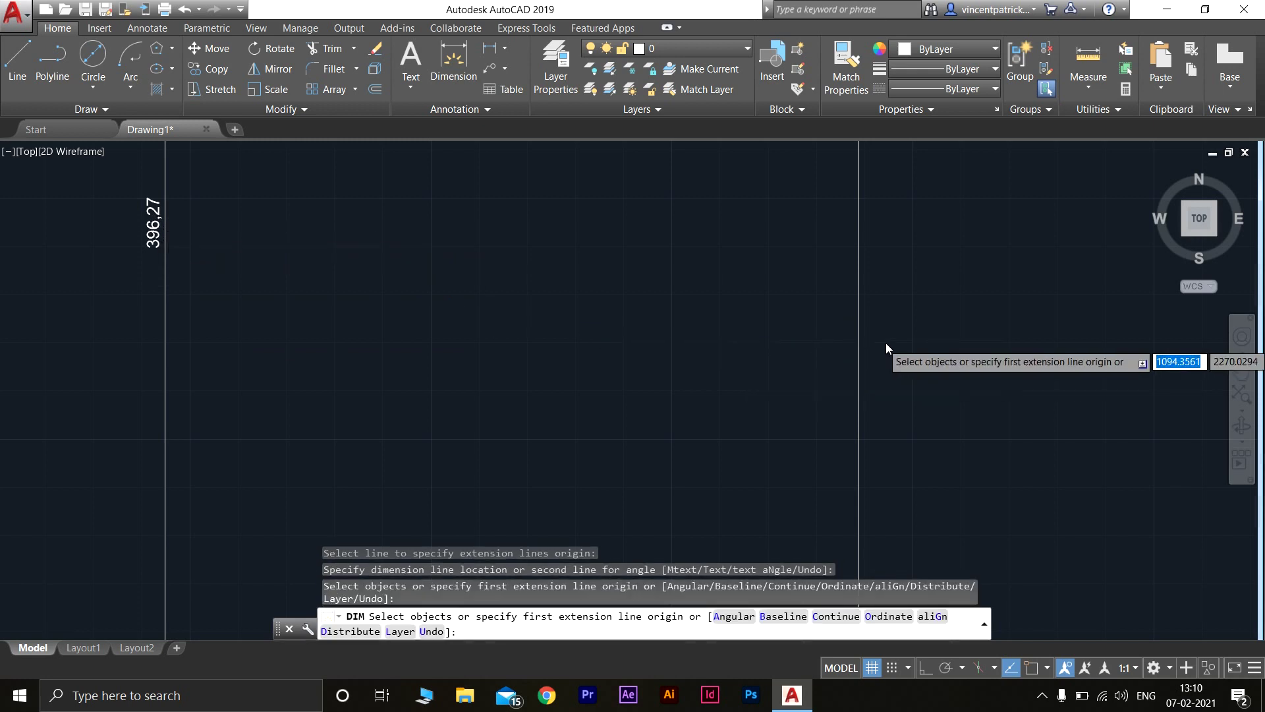
Step: Pan and zoom the view to centre the diamond
{"action": "scroll", "coordinate": [885, 343], "scroll_direction": "down", "scroll_amount": 5}
{"action": "middle_click_drag", "start_coordinate": [963, 424], "coordinate": [472, 226]}
{"action": "scroll", "coordinate": [599, 401], "scroll_direction": "up", "scroll_amount": 1}
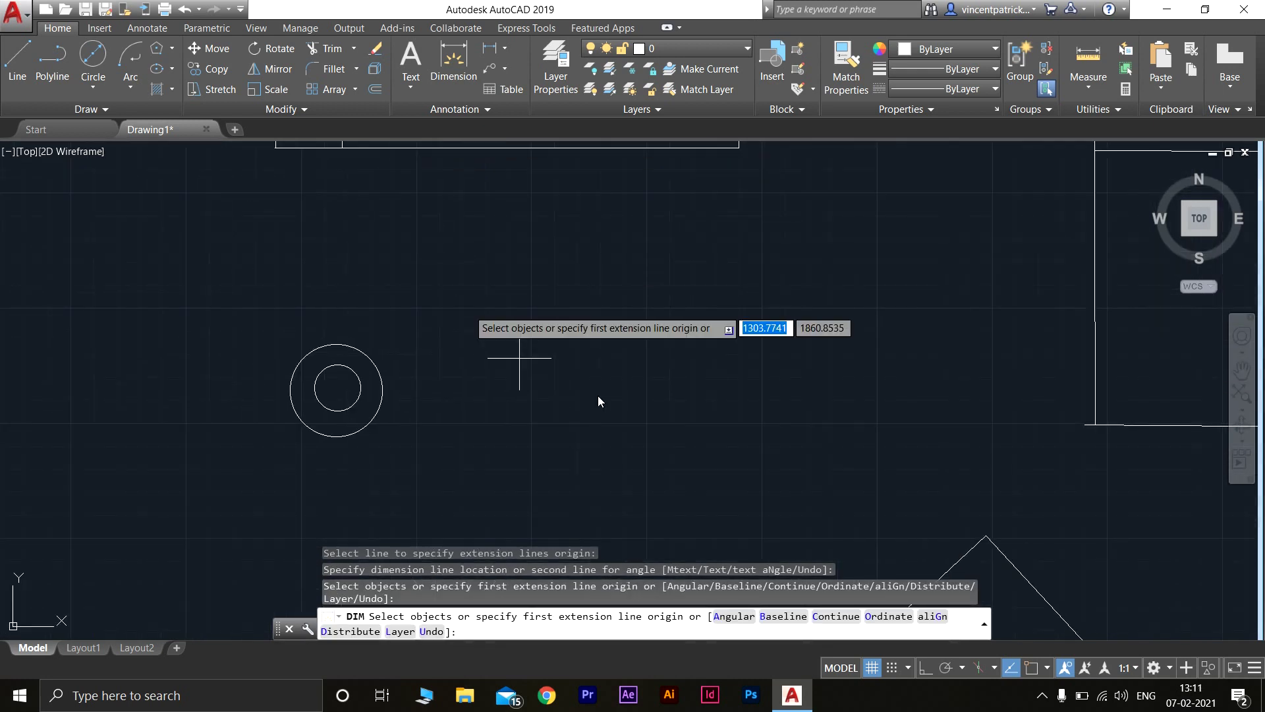
{"action": "scroll", "coordinate": [598, 400], "scroll_direction": "down", "scroll_amount": 1}
{"action": "middle_click_drag", "start_coordinate": [828, 376], "coordinate": [560, 178]}
{"action": "scroll", "coordinate": [659, 355], "scroll_direction": "down", "scroll_amount": 2}
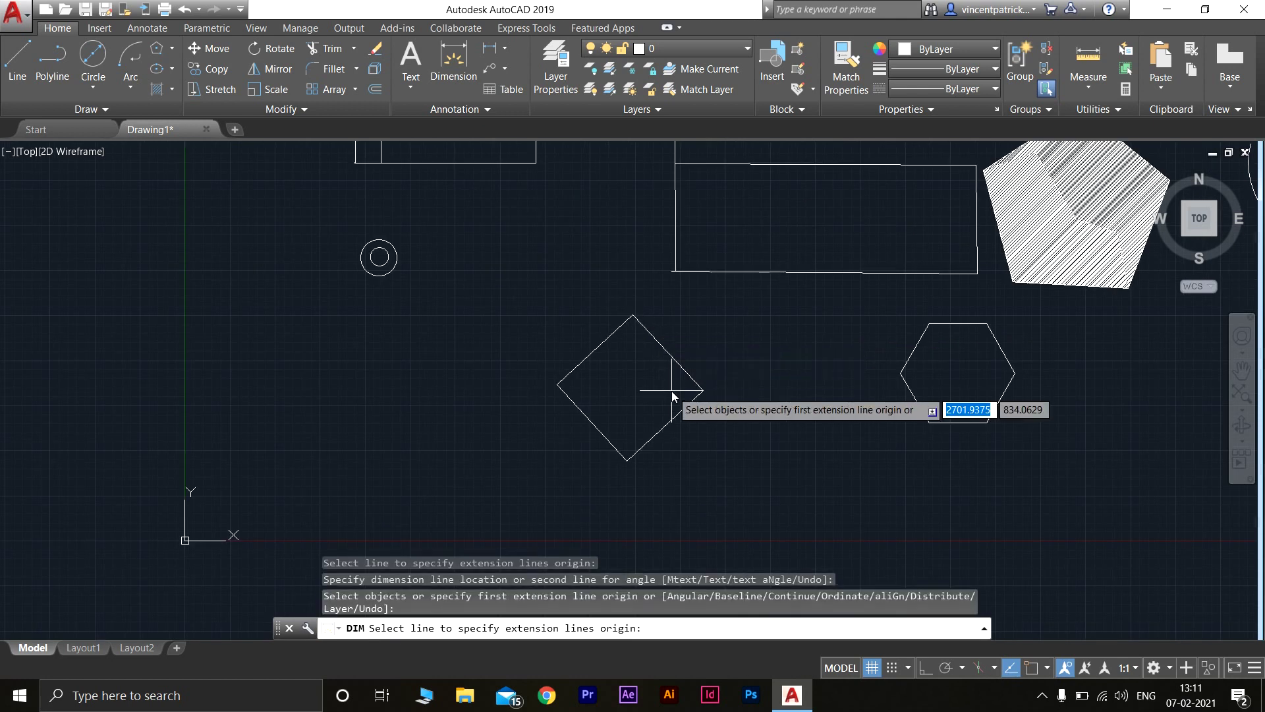
{"action": "scroll", "coordinate": [671, 390], "scroll_direction": "down", "scroll_amount": 1}
{"action": "scroll", "coordinate": [592, 365], "scroll_direction": "up", "scroll_amount": 3}
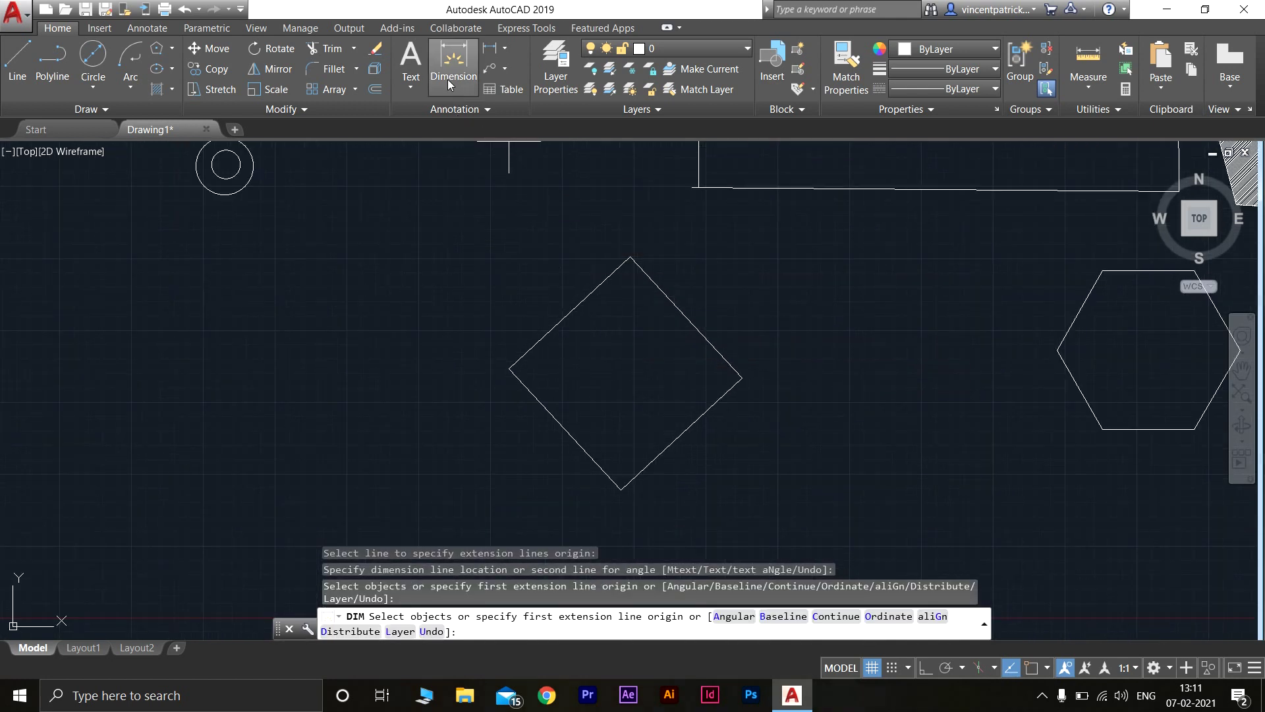
Step: Dimension the diamond's upper-left edge with an aligned dimension placed beside it
{"action": "left_click", "coordinate": [475, 58]}
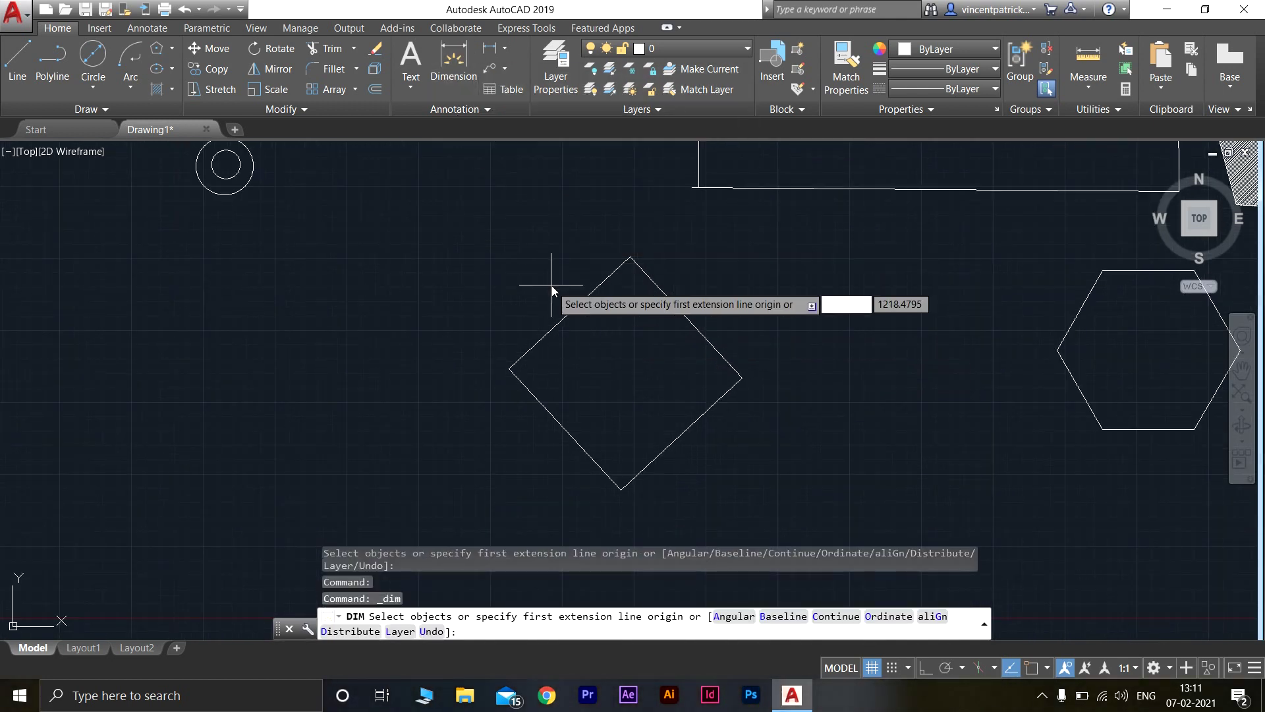
{"action": "key", "text": "Return"}
{"action": "key", "text": "Escape"}
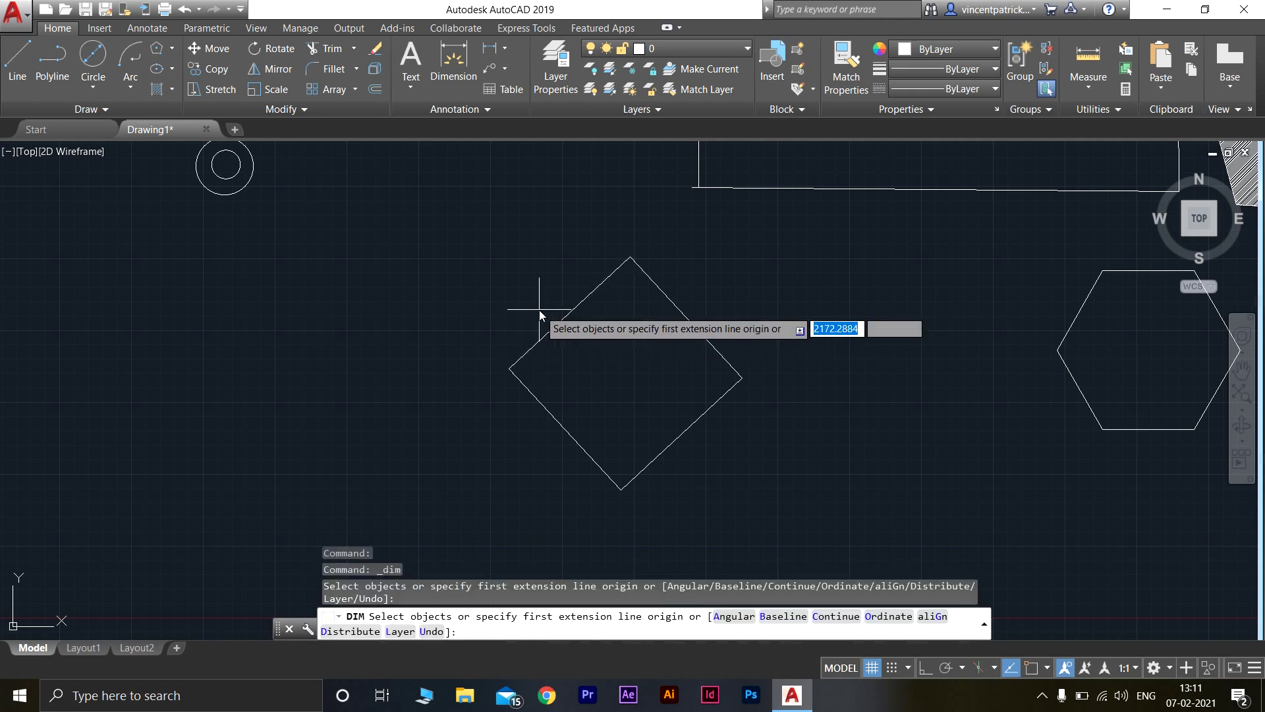
{"action": "key", "text": "Return"}
{"action": "left_click", "coordinate": [557, 324]}
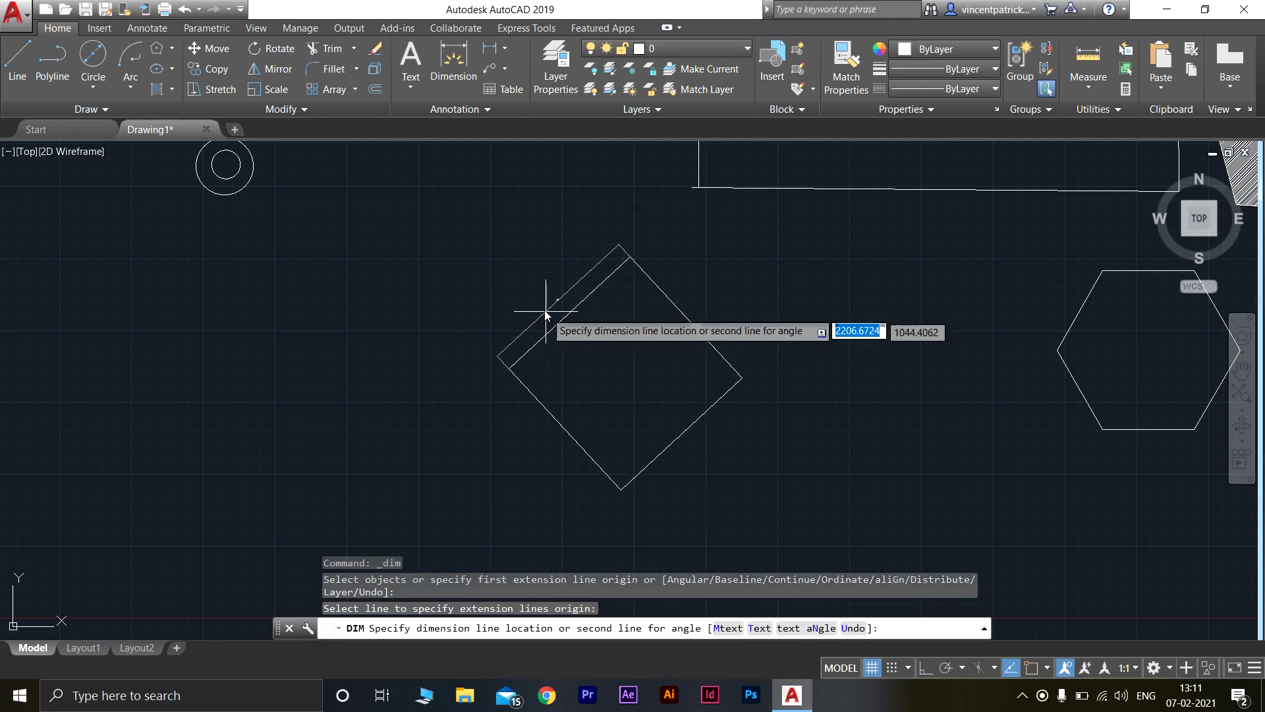
{"action": "left_click", "coordinate": [526, 278]}
{"action": "key", "text": "Escape"}
Step: Pan and zoom the view over to the concentric circles
{"action": "scroll", "coordinate": [552, 301], "scroll_direction": "up", "scroll_amount": 4}
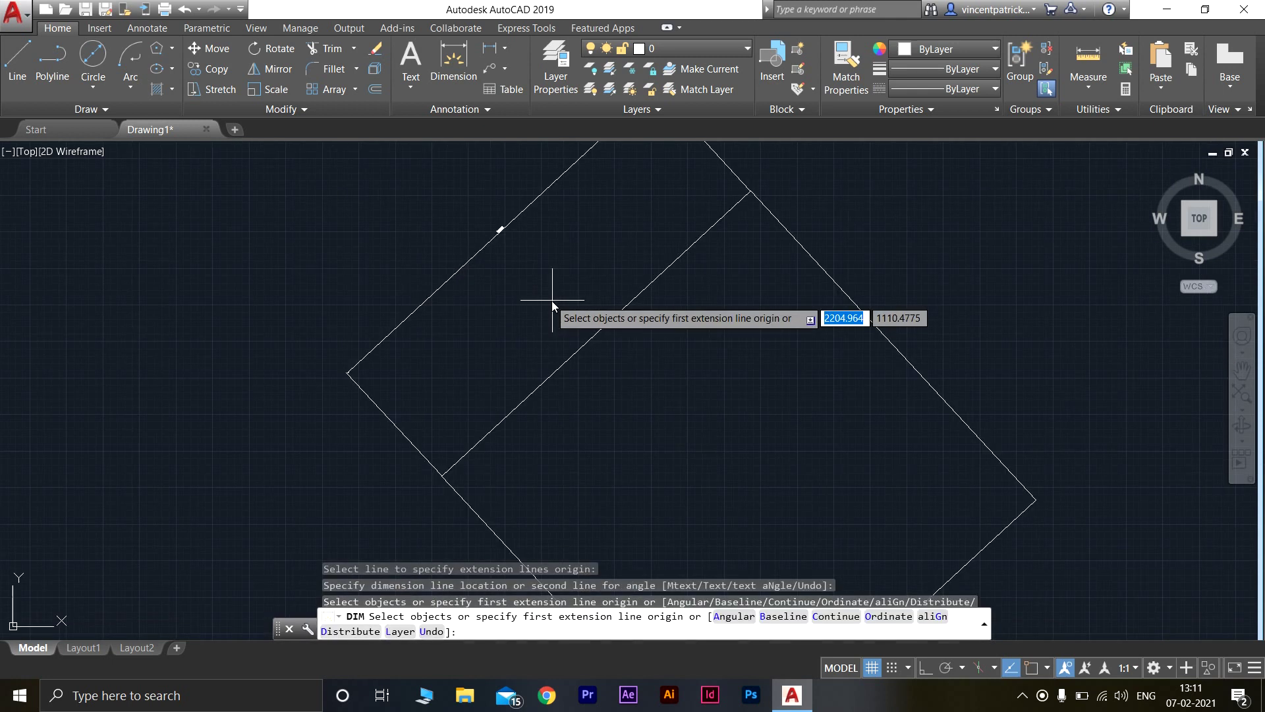
{"action": "scroll", "coordinate": [552, 301], "scroll_direction": "down", "scroll_amount": 2}
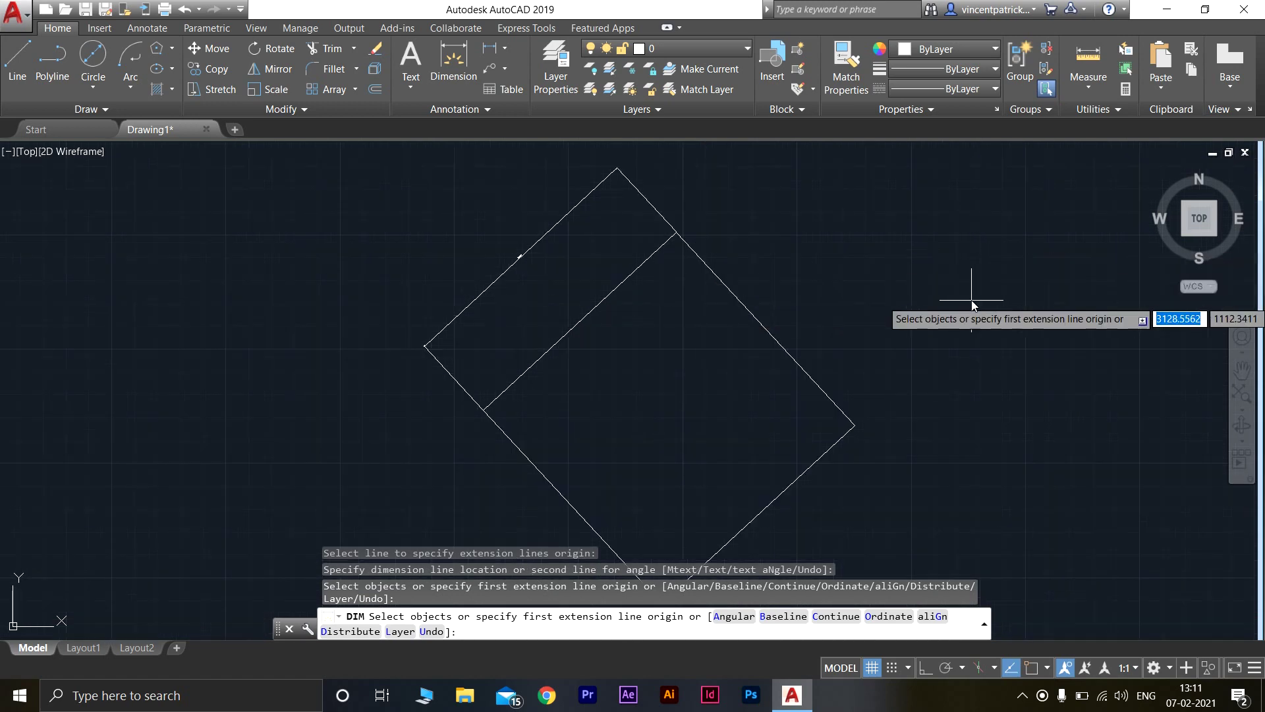
{"action": "scroll", "coordinate": [842, 339], "scroll_direction": "down", "scroll_amount": 4}
{"action": "middle_click_drag", "start_coordinate": [842, 340], "coordinate": [617, 345]}
{"action": "scroll", "coordinate": [579, 356], "scroll_direction": "up", "scroll_amount": 3}
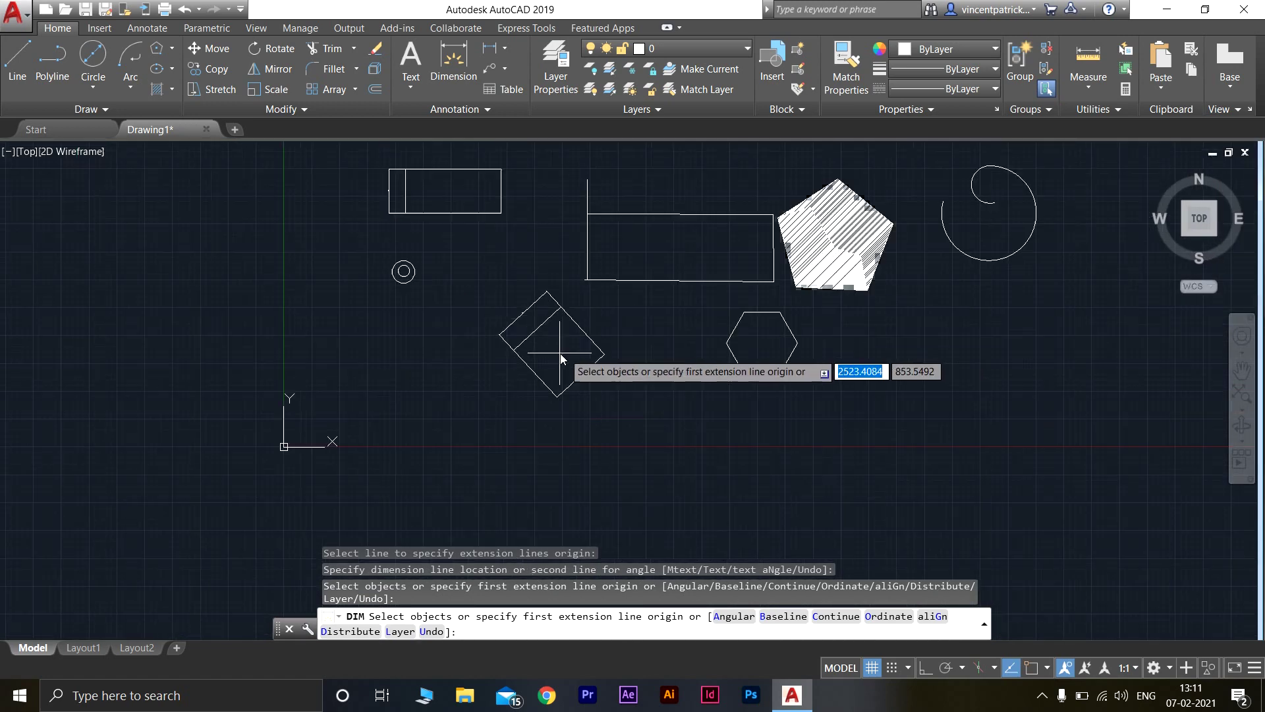
{"action": "scroll", "coordinate": [376, 333], "scroll_direction": "up", "scroll_amount": 2}
{"action": "scroll", "coordinate": [319, 226], "scroll_direction": "up", "scroll_amount": 2}
{"action": "middle_click_drag", "start_coordinate": [319, 226], "coordinate": [647, 618]}
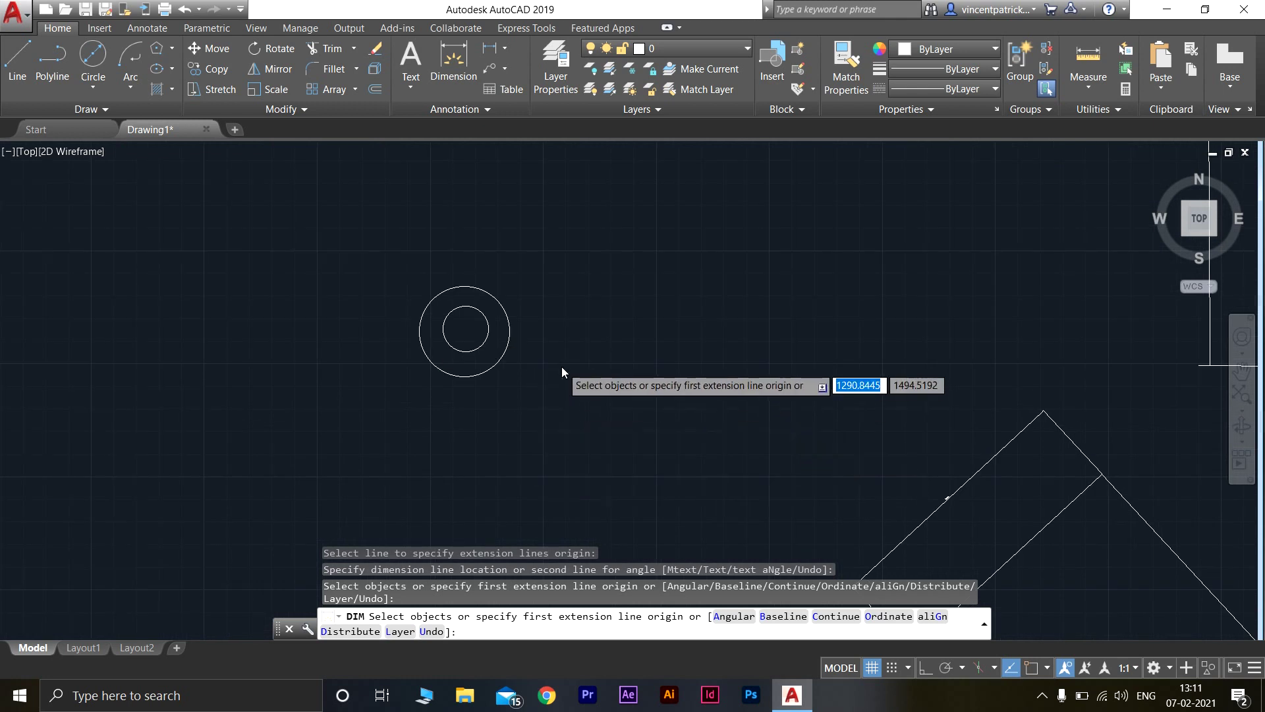
{"action": "scroll", "coordinate": [565, 370], "scroll_direction": "up", "scroll_amount": 2}
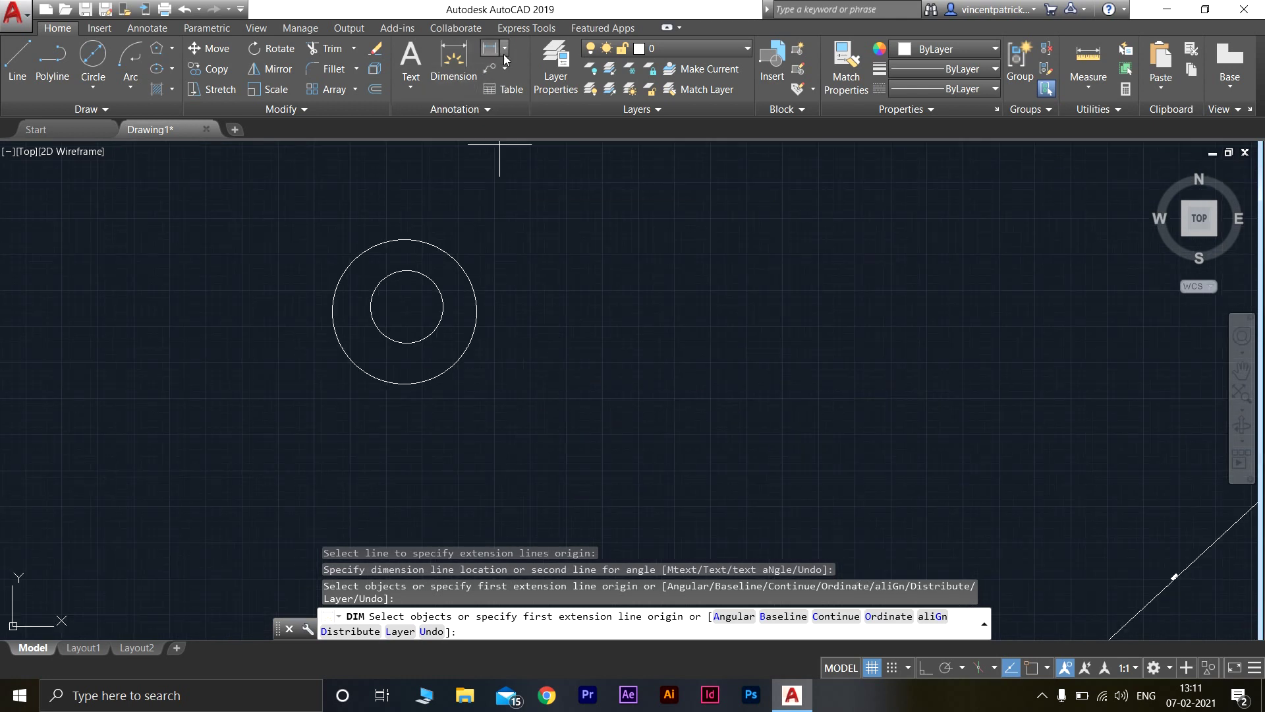
Step: Add an R50 radius dimension to the small inner circle, placed up-right of the circles
{"action": "left_click", "coordinate": [504, 69]}
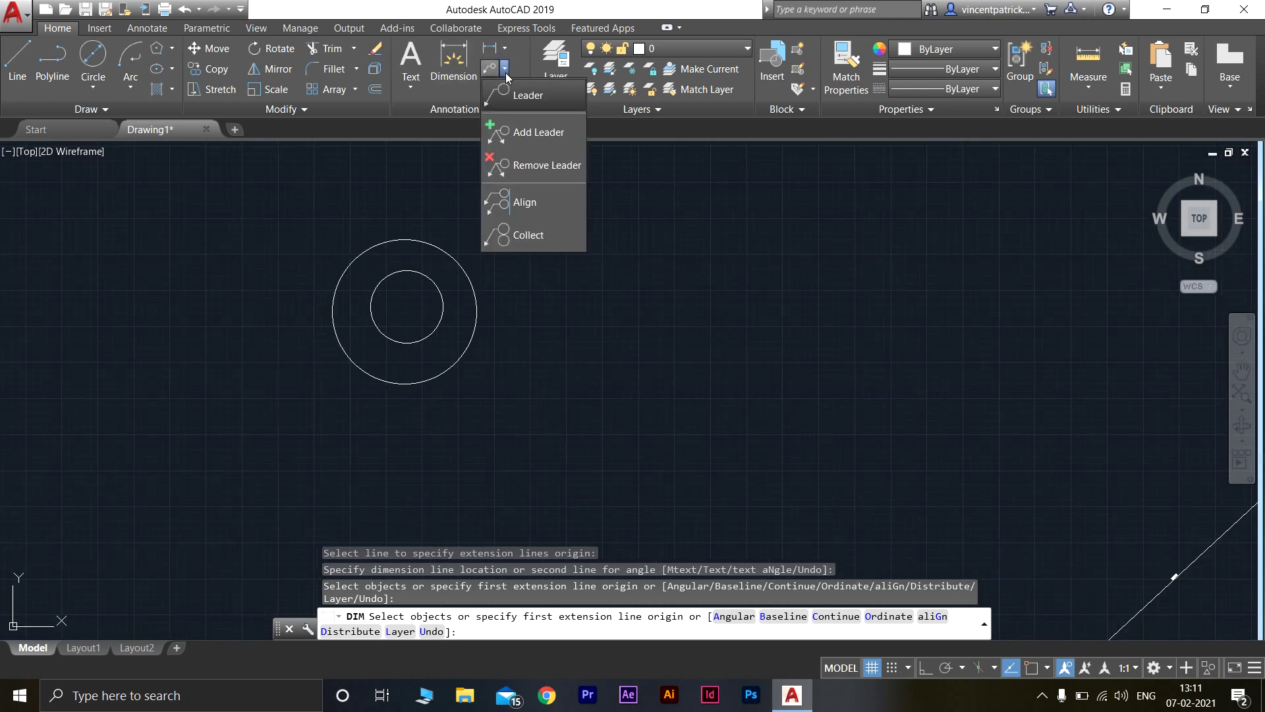
{"action": "left_click", "coordinate": [465, 70]}
{"action": "left_click", "coordinate": [504, 49]}
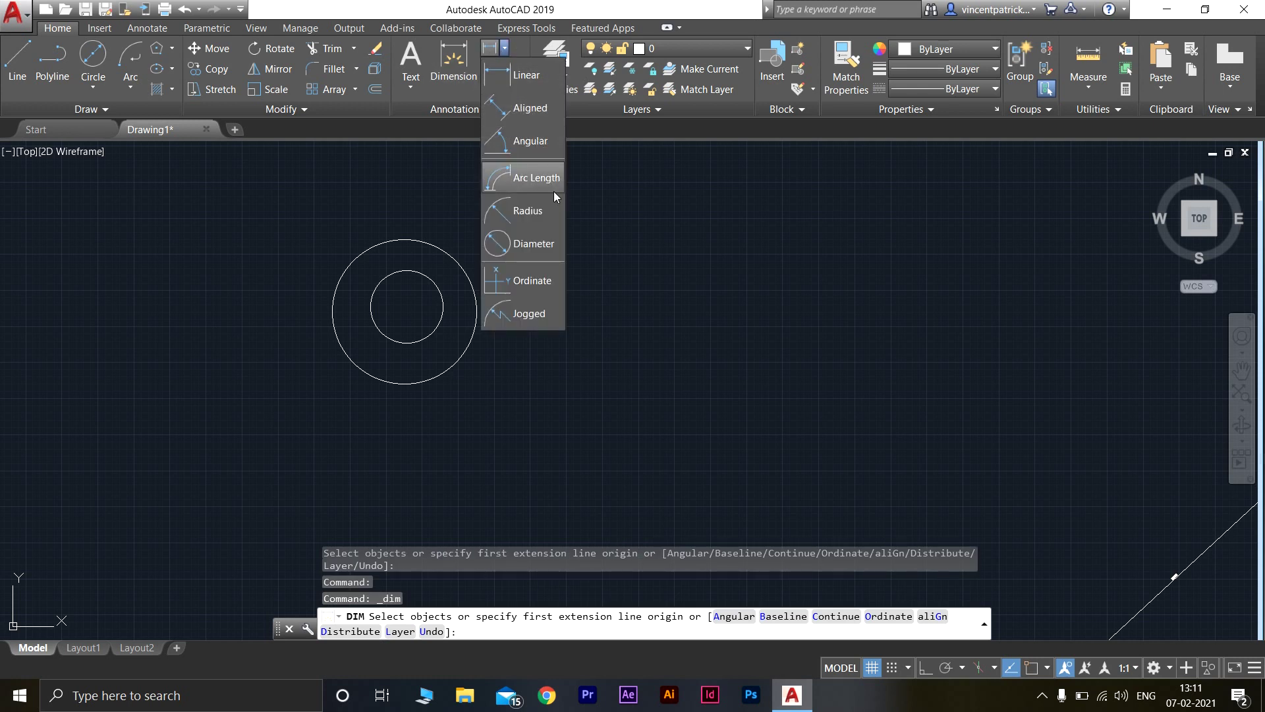
{"action": "left_click", "coordinate": [529, 213]}
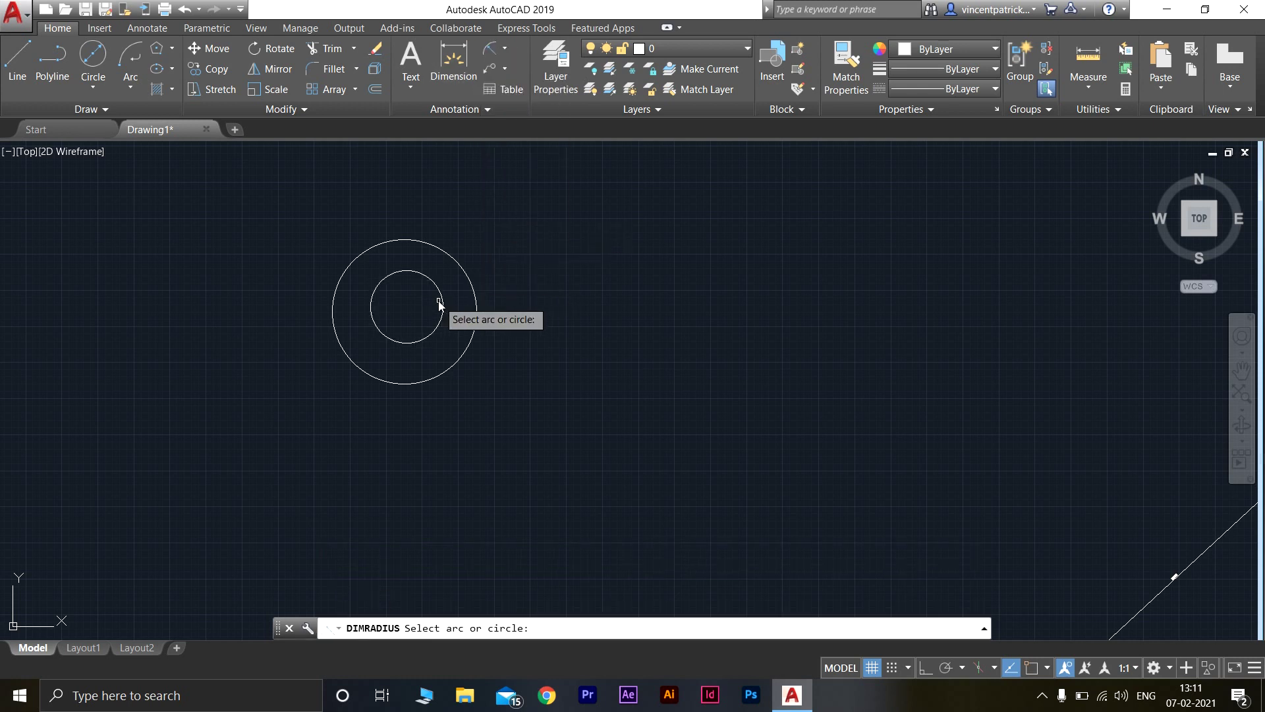
{"action": "left_click", "coordinate": [441, 302]}
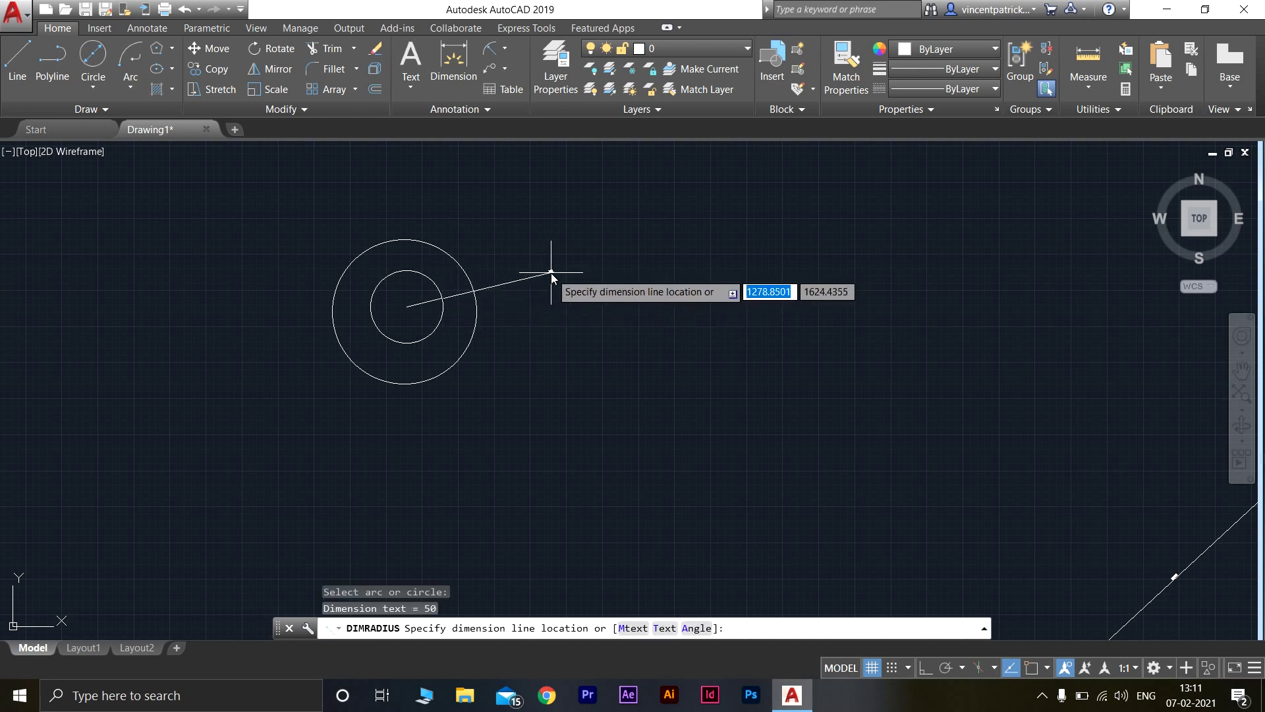
{"action": "left_click", "coordinate": [578, 269]}
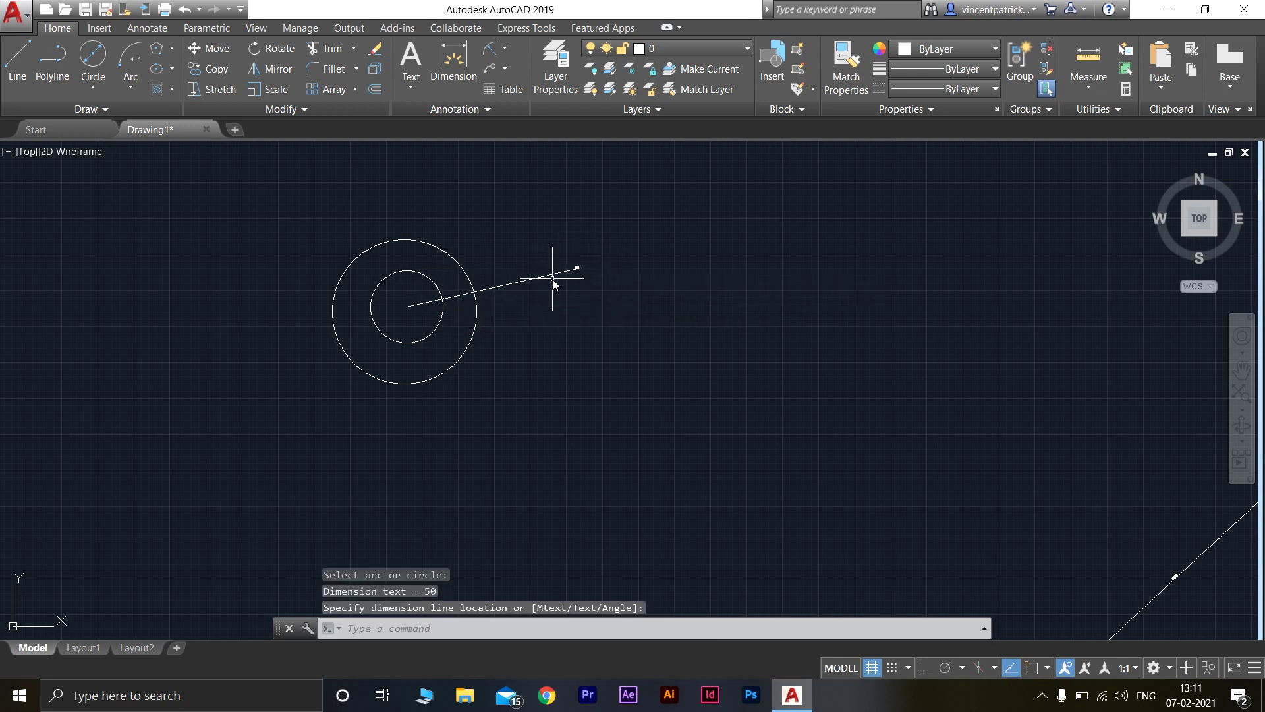
{"action": "scroll", "coordinate": [553, 279], "scroll_direction": "up", "scroll_amount": 4}
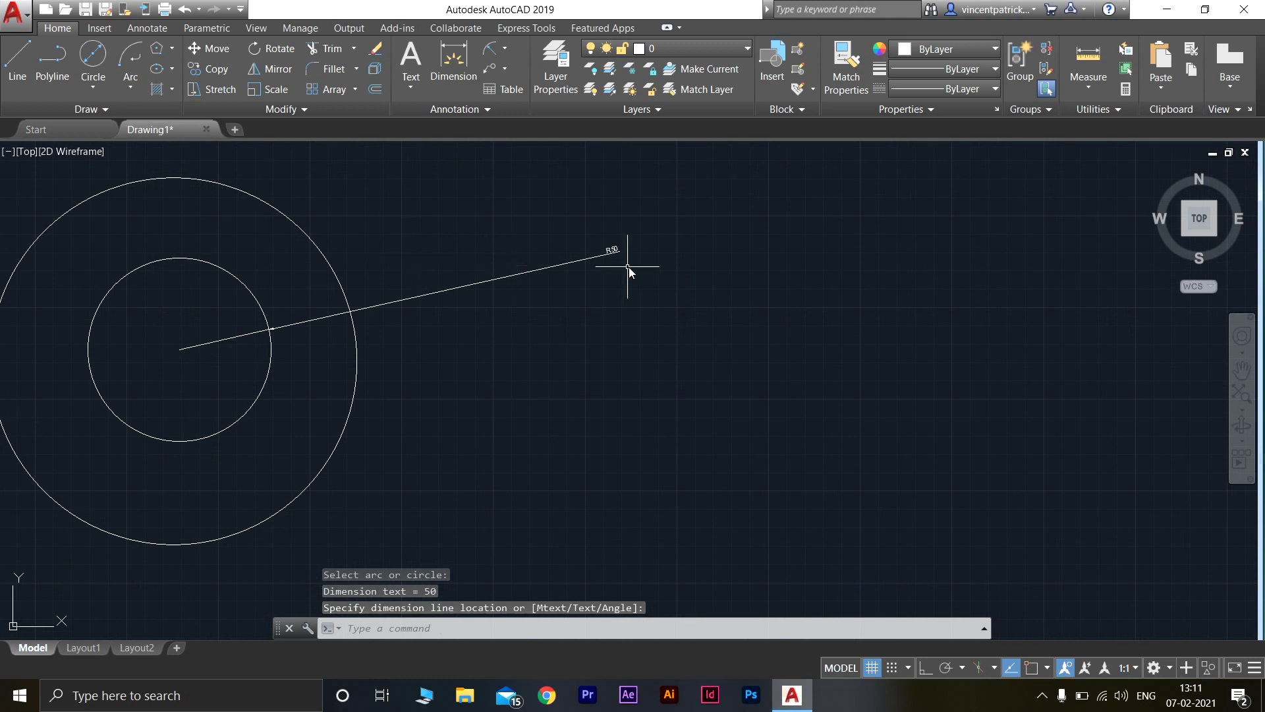
{"action": "scroll", "coordinate": [628, 267], "scroll_direction": "up", "scroll_amount": 3}
{"action": "scroll", "coordinate": [531, 255], "scroll_direction": "down", "scroll_amount": 3}
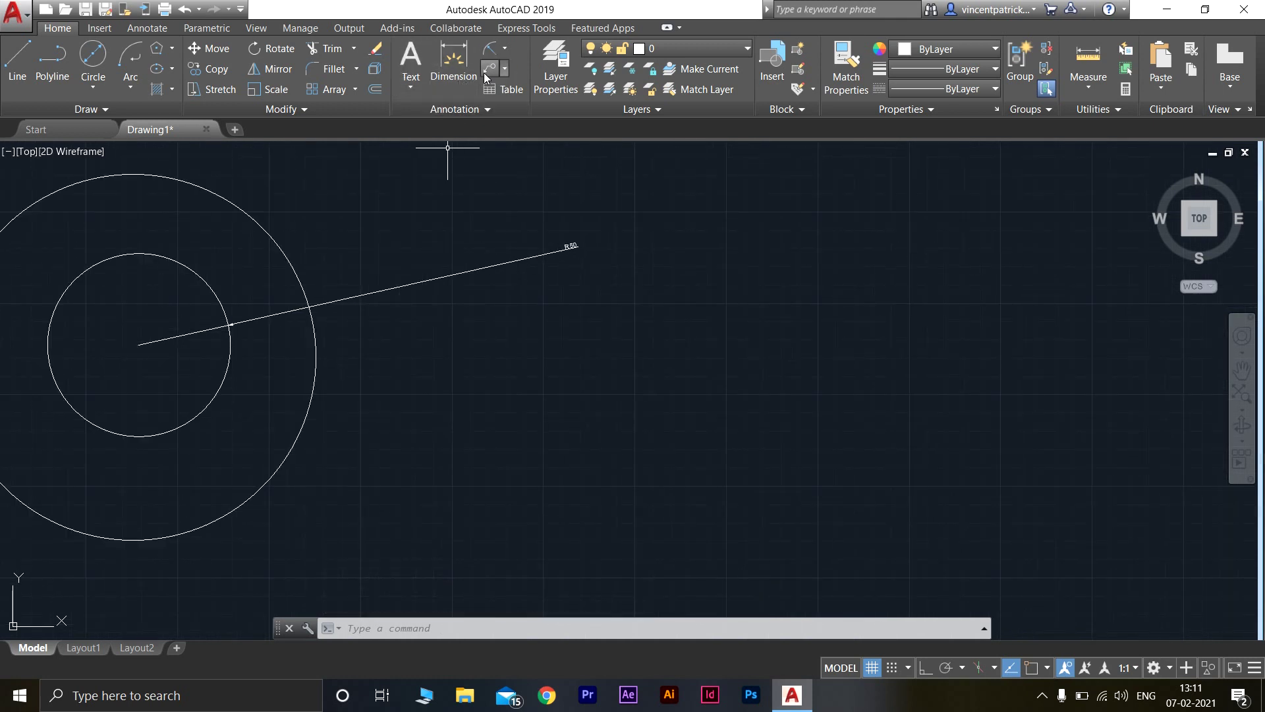
Step: Add a Ø200 diameter dimension to the outer circle, placed above the circles
{"action": "left_click", "coordinate": [489, 49]}
{"action": "left_click", "coordinate": [506, 53]}
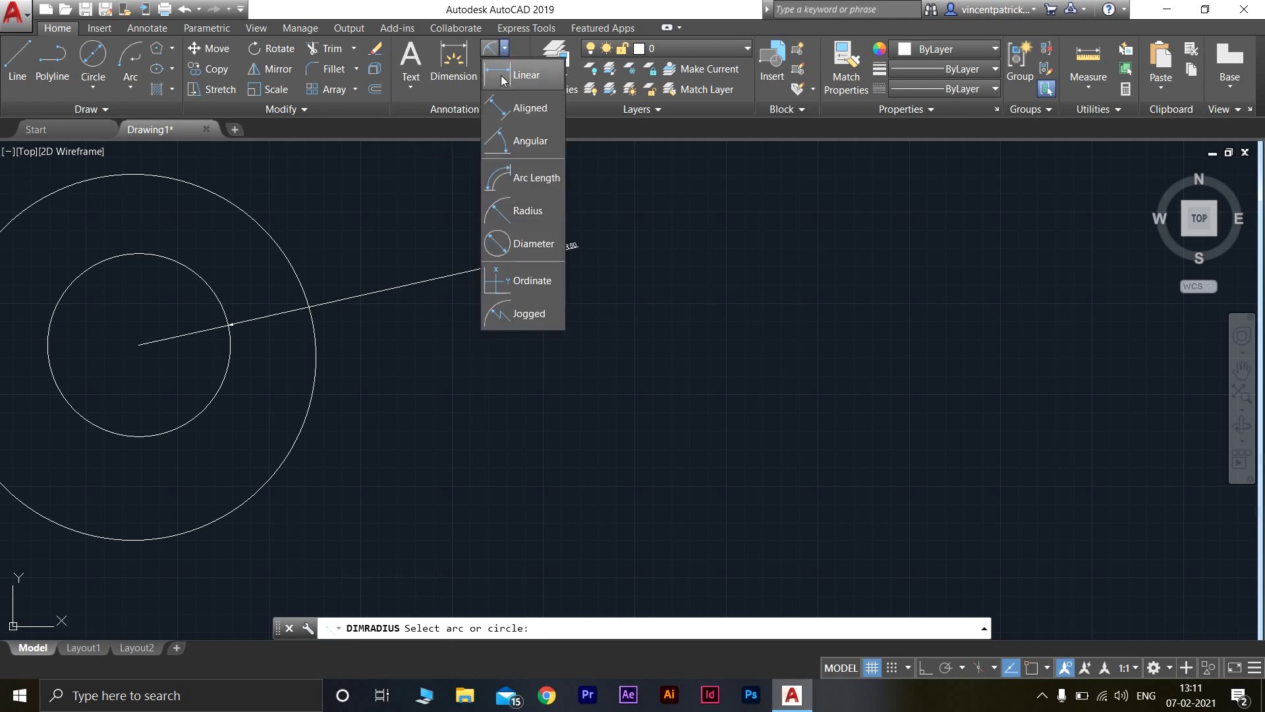
{"action": "left_click", "coordinate": [525, 245]}
{"action": "left_click", "coordinate": [257, 221]}
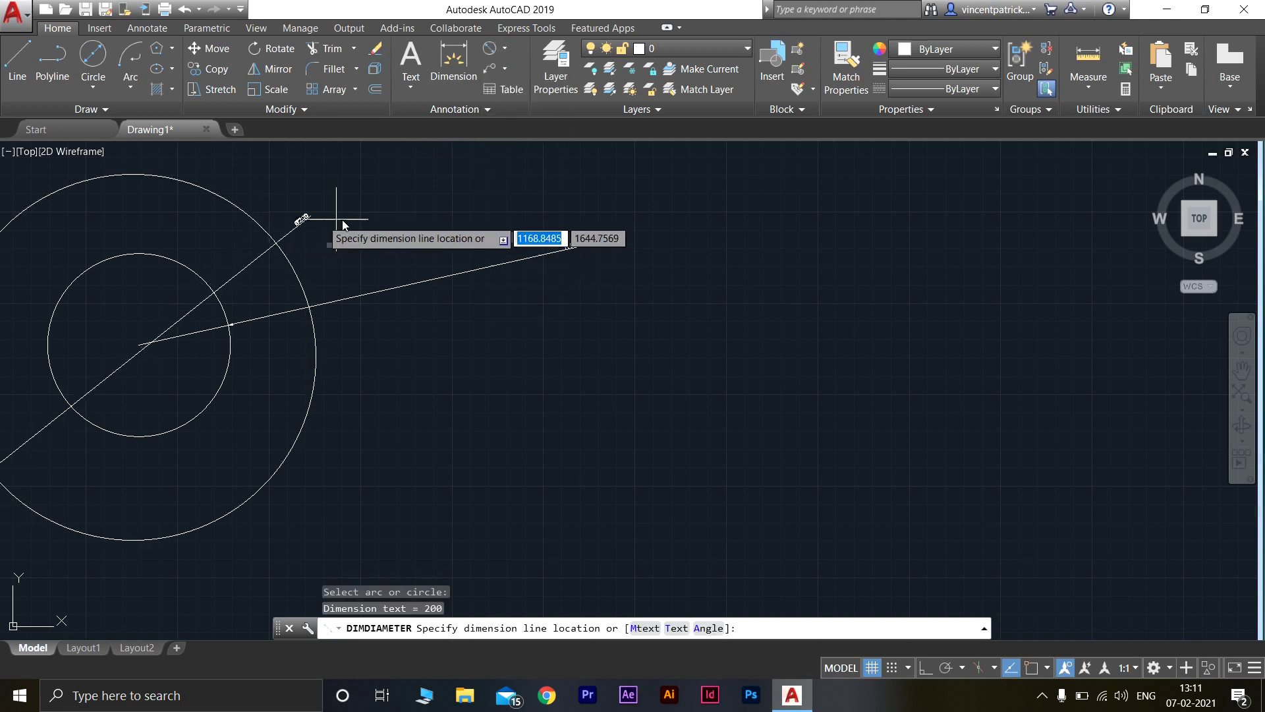
{"action": "scroll", "coordinate": [406, 170], "scroll_direction": "up", "scroll_amount": 4}
{"action": "left_click", "coordinate": [408, 173]}
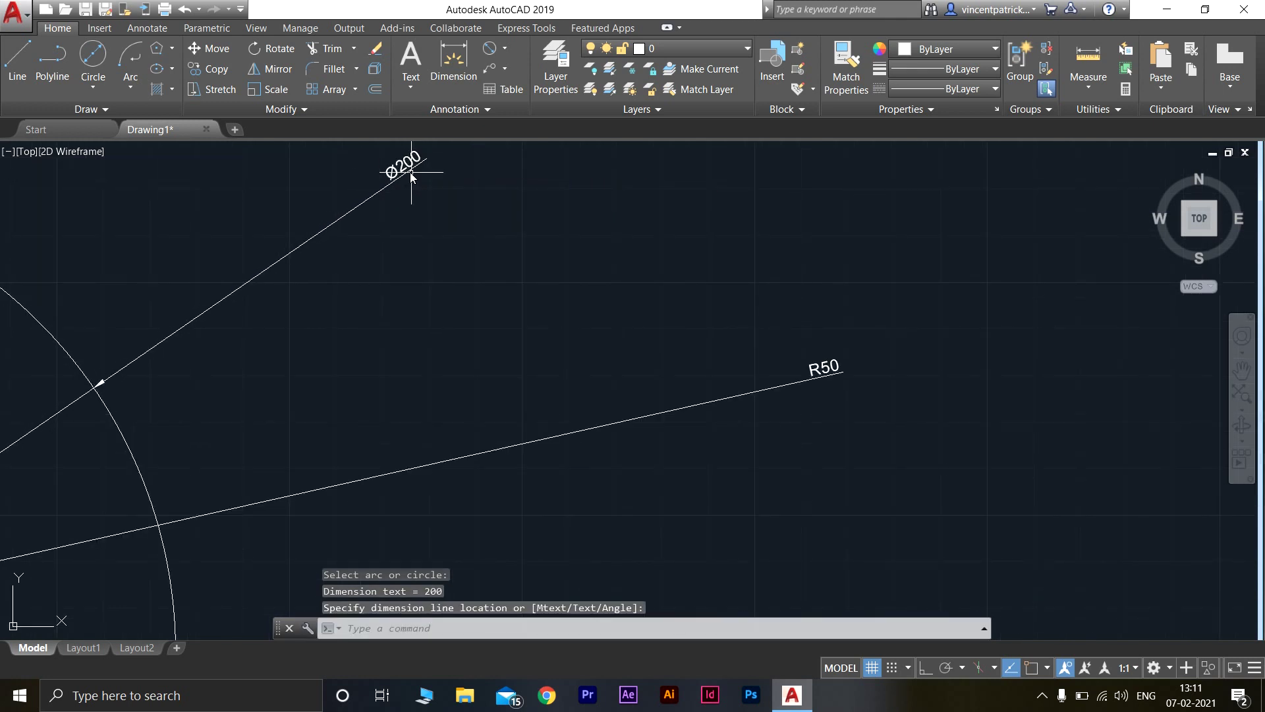
{"action": "scroll", "coordinate": [734, 306], "scroll_direction": "down", "scroll_amount": 4}
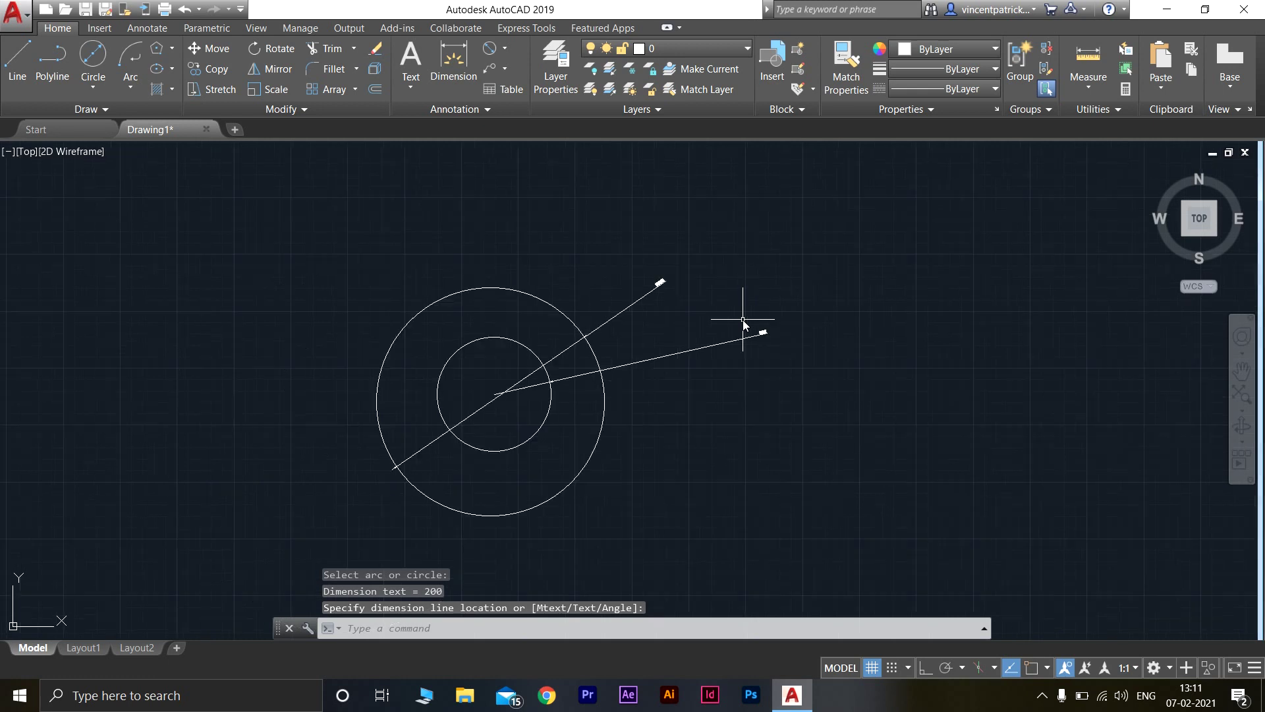